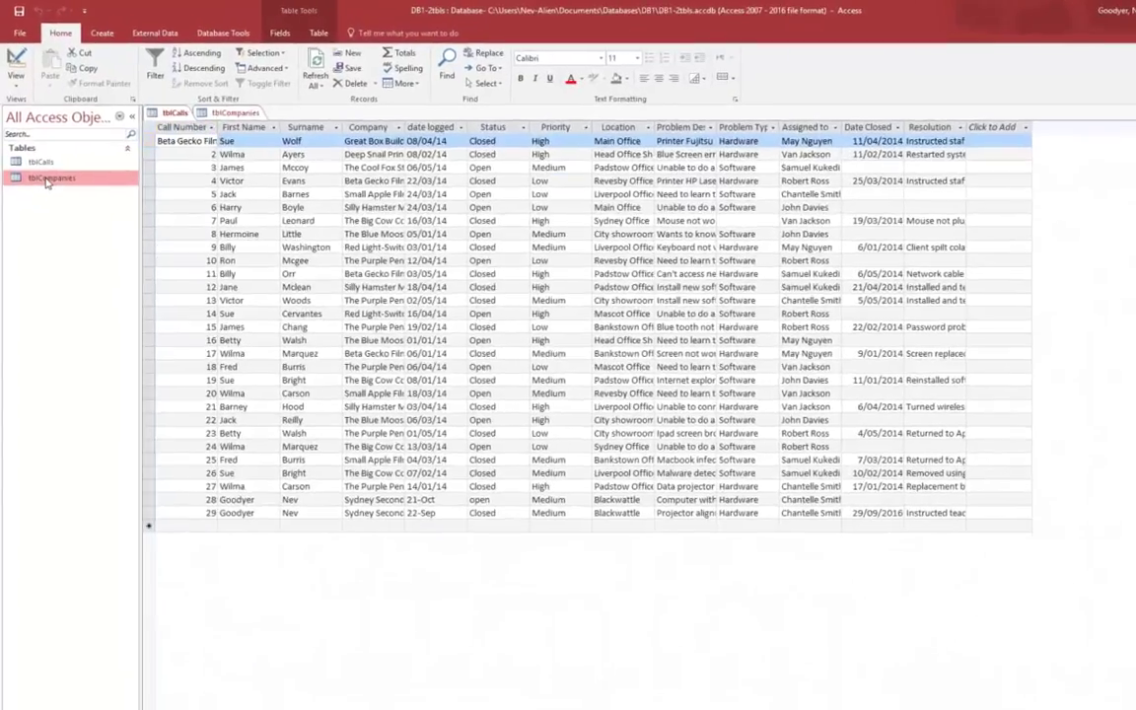
Step: Open the tblCompanies table and compare its fields with those of tblCalls
{"action": "double_click", "coordinate": [46, 178]}
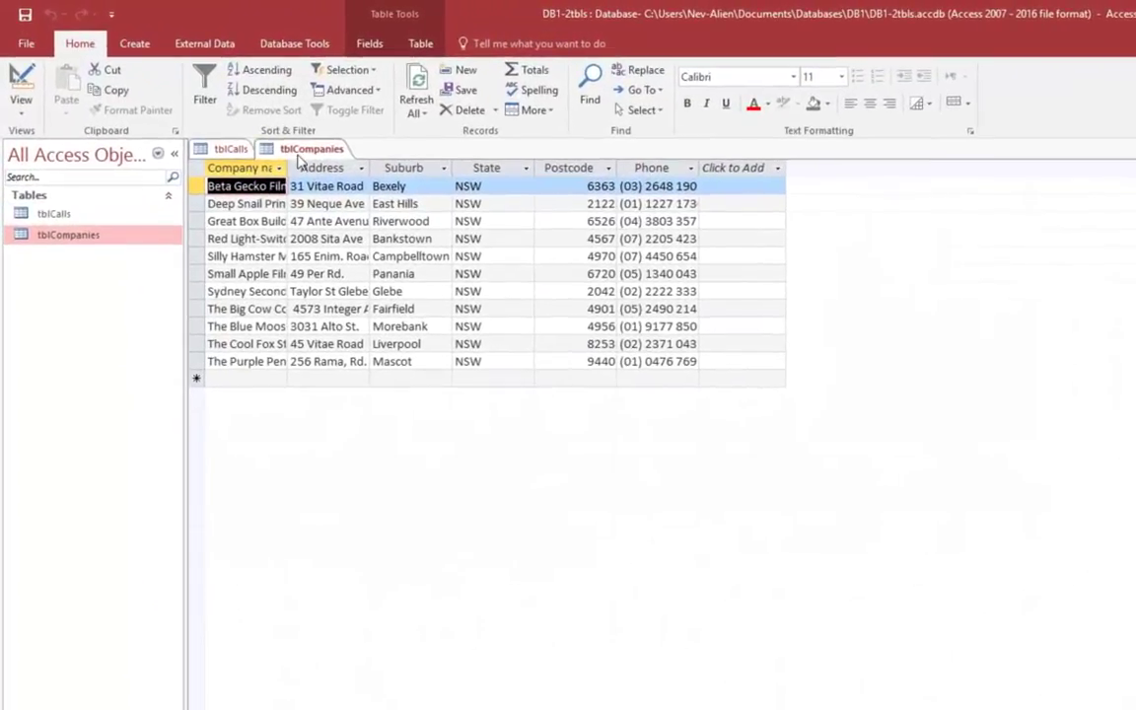
{"action": "left_click", "coordinate": [231, 149]}
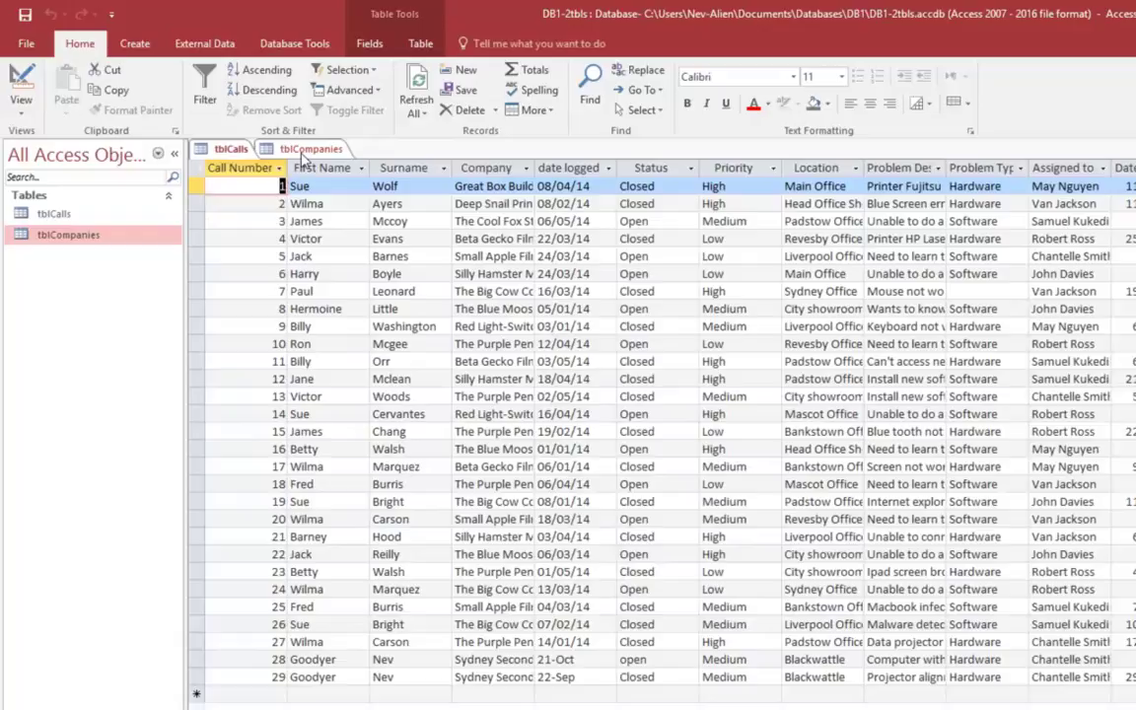
{"action": "left_click", "coordinate": [307, 149]}
Step: In the tblCalls datasheet, widen the Company column to fit its names and narrow the Call Number column
{"action": "left_click", "coordinate": [229, 149]}
{"action": "left_click_drag", "start_coordinate": [533, 170], "coordinate": [634, 168]}
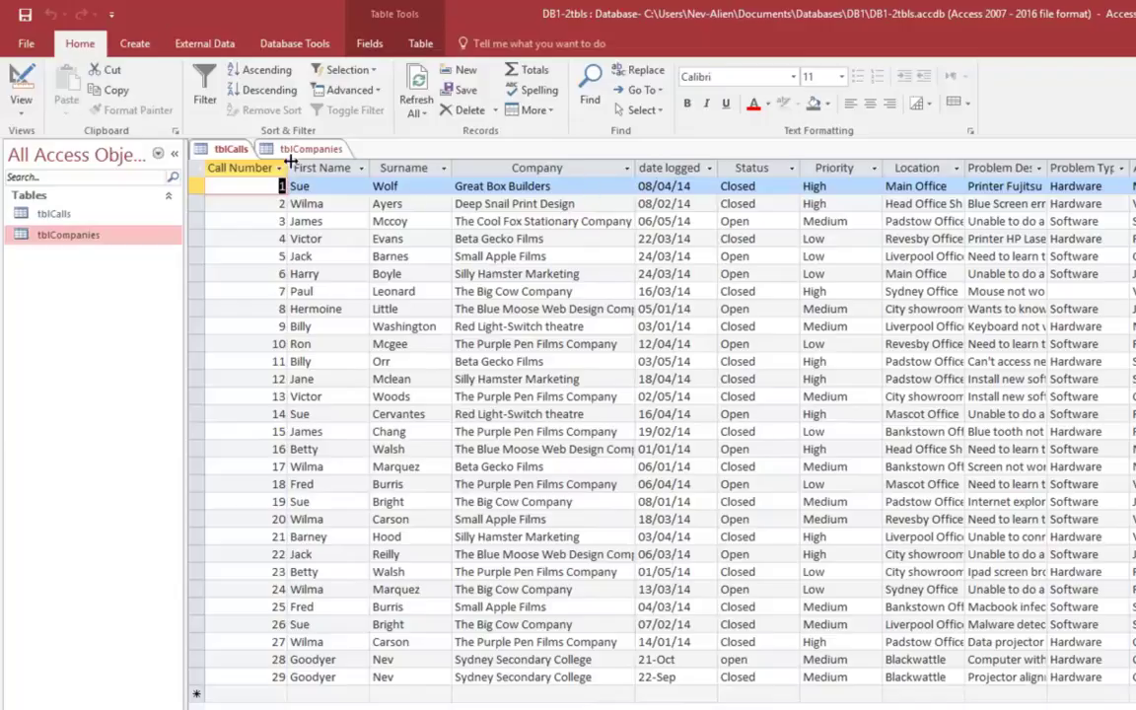
{"action": "left_click_drag", "start_coordinate": [286, 168], "coordinate": [245, 169]}
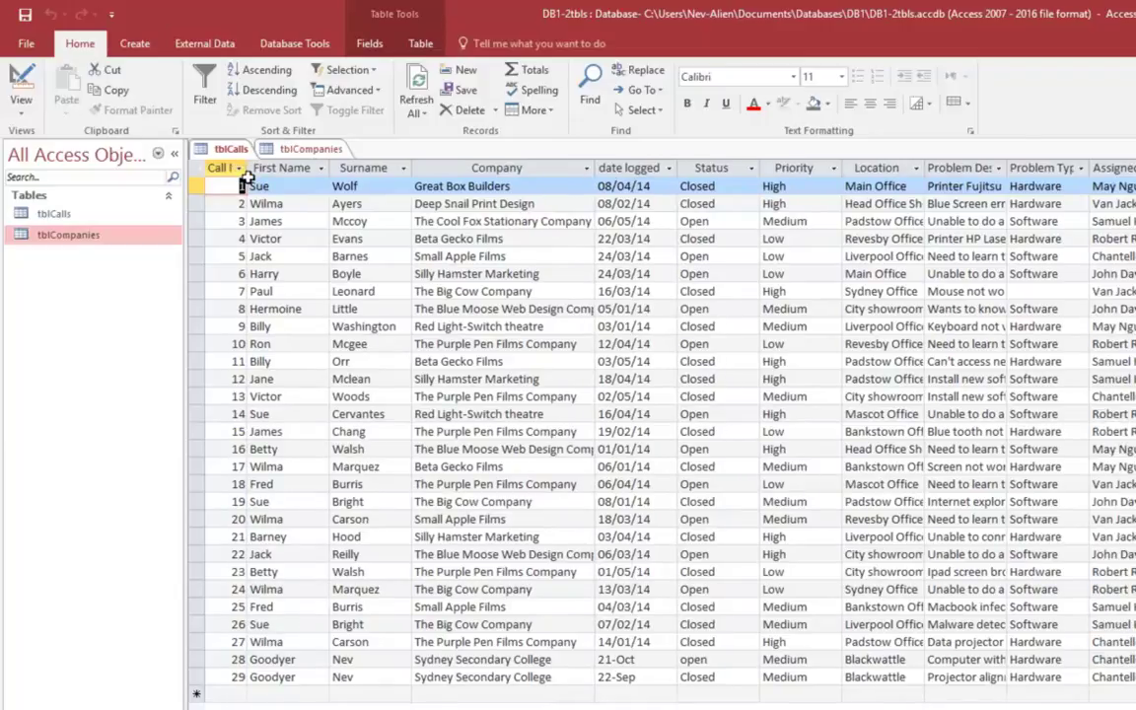
Step: Open the database's relationships layout and add the tblCalls and tblCompanies tables to it
{"action": "left_click", "coordinate": [297, 45]}
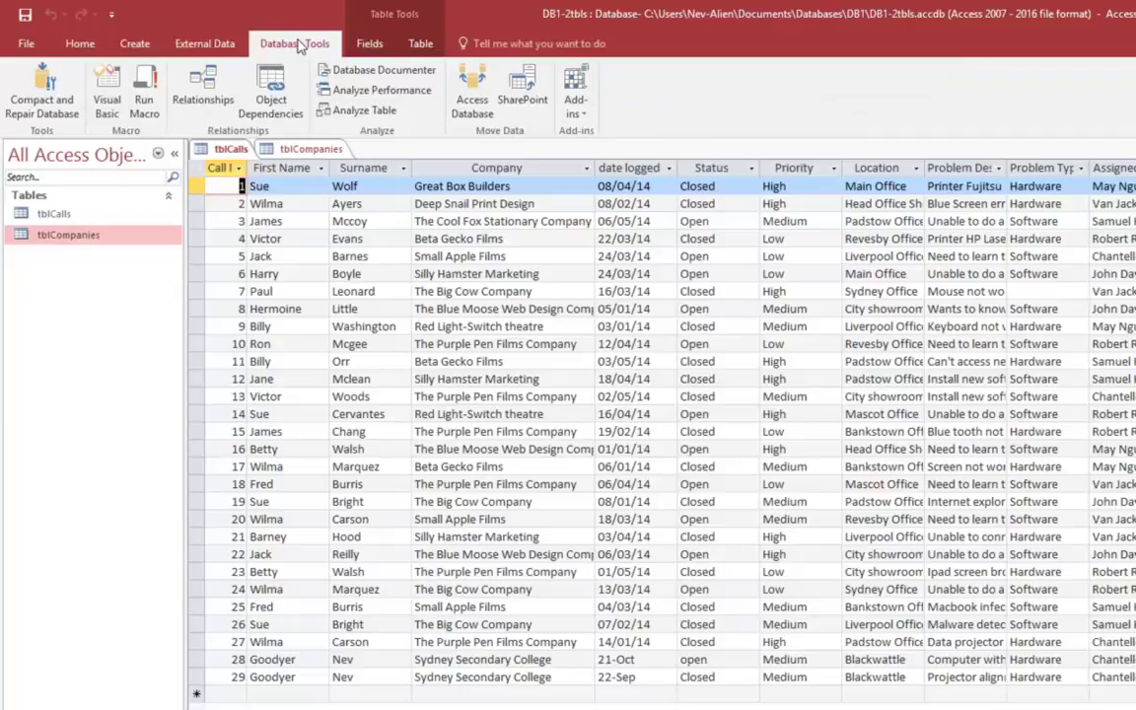
{"action": "left_click", "coordinate": [205, 84]}
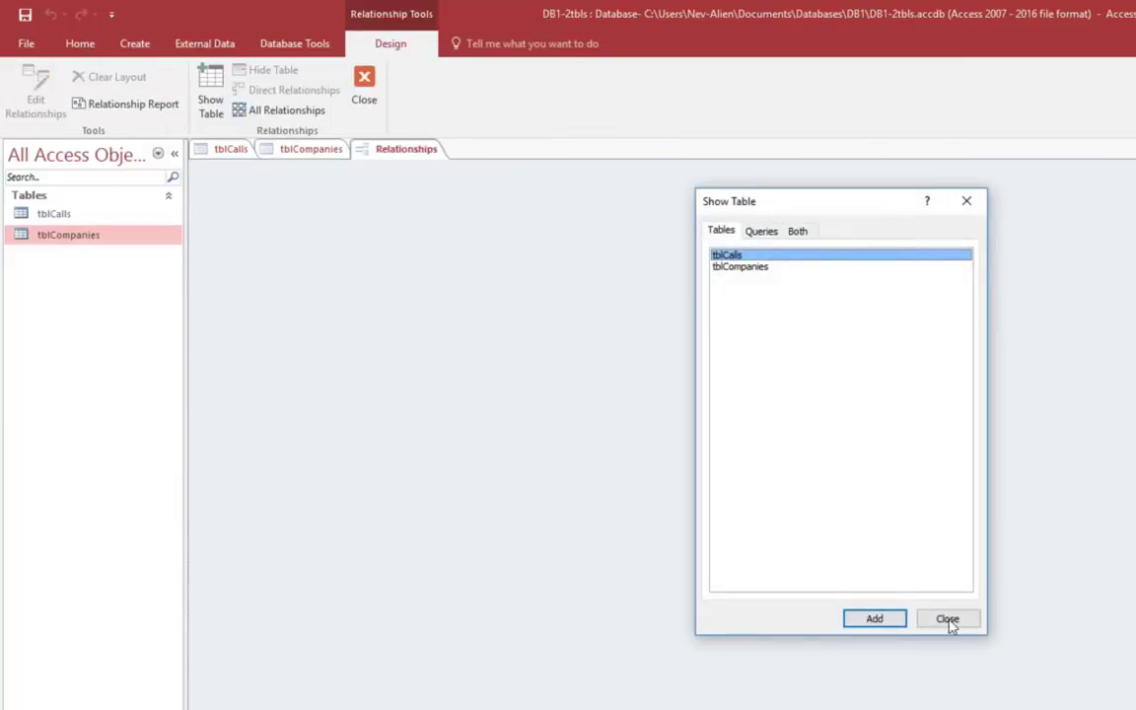
{"action": "left_click", "coordinate": [873, 619]}
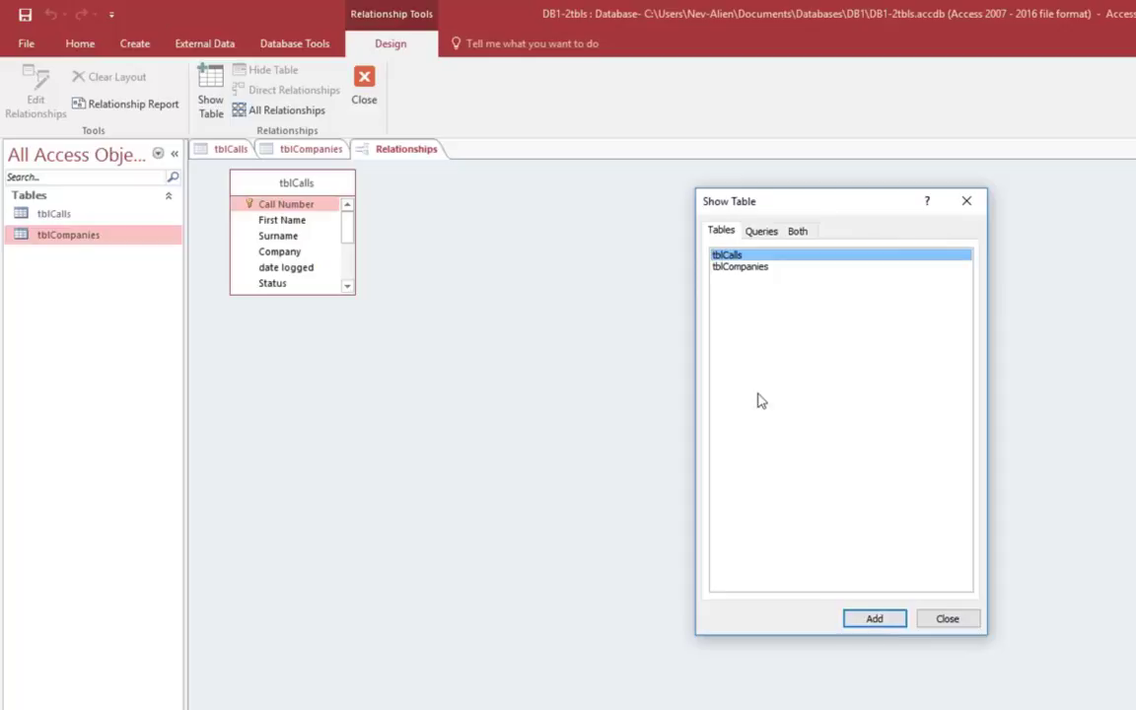
{"action": "left_click", "coordinate": [747, 269]}
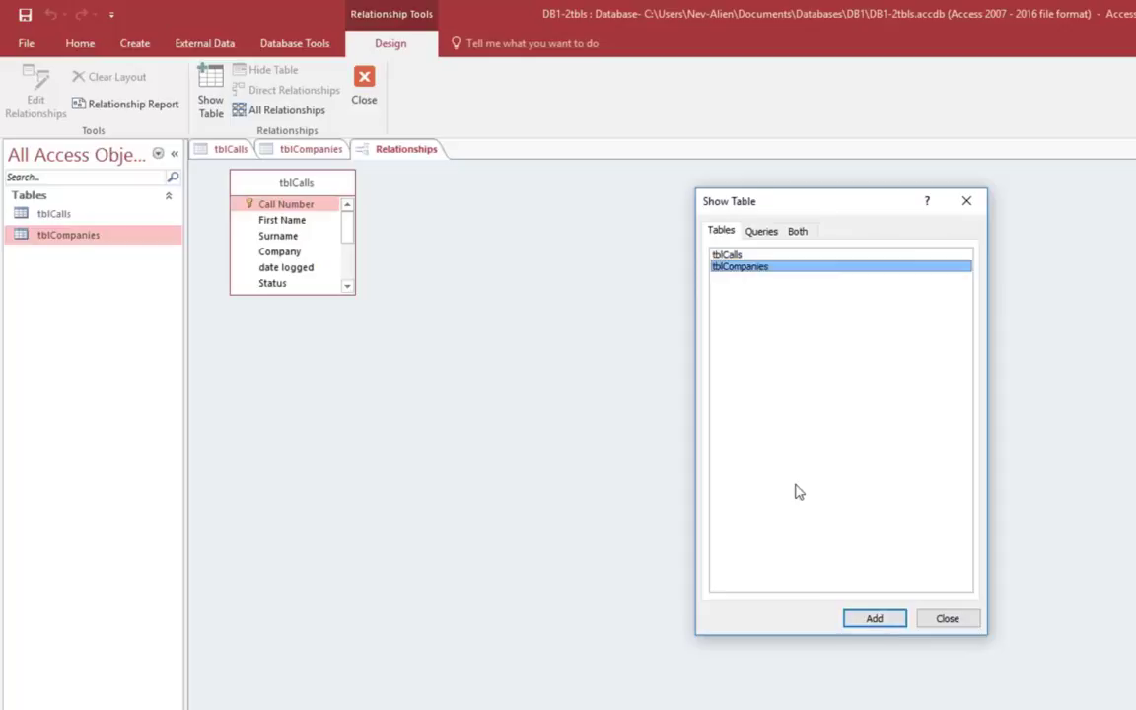
{"action": "left_click", "coordinate": [872, 617]}
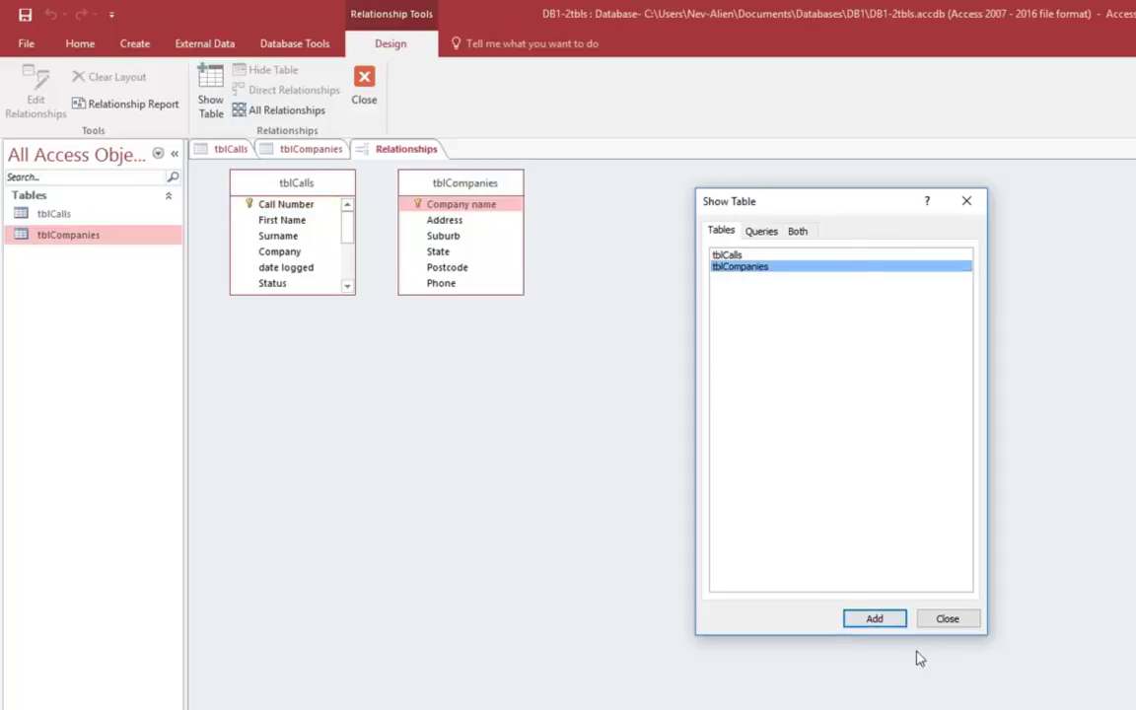
{"action": "left_click", "coordinate": [944, 621]}
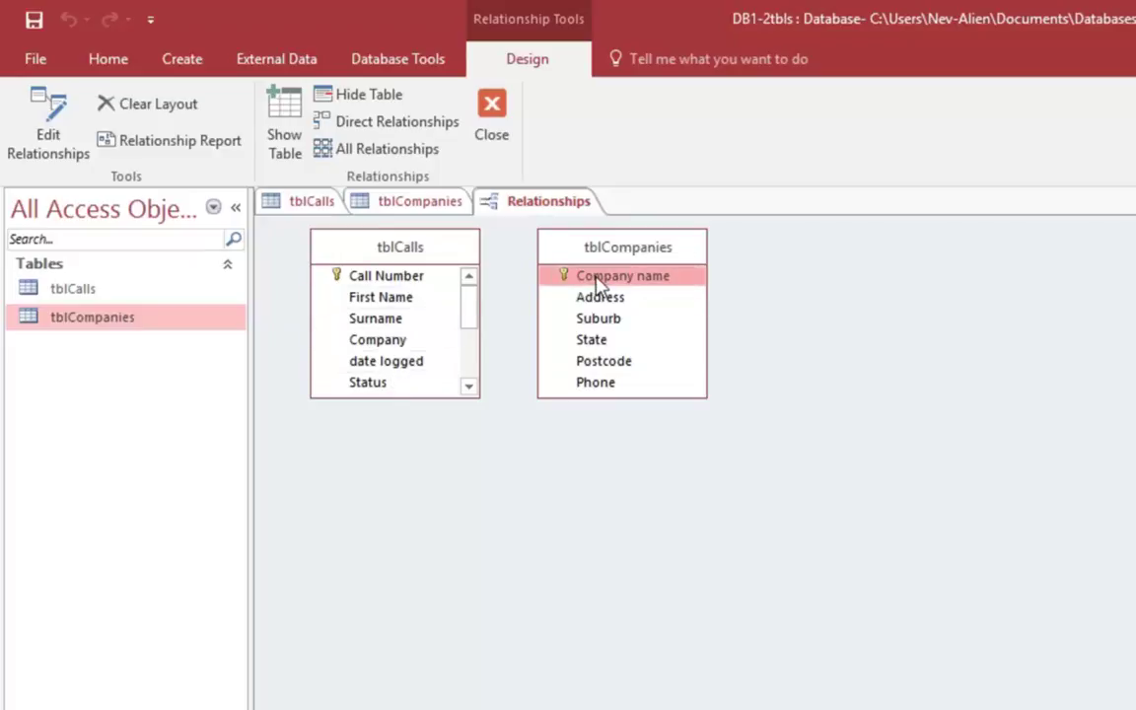
Step: Try to relate Company name in tblCompanies to Company in tblCalls with referential integrity enforced
{"action": "left_click_drag", "start_coordinate": [599, 283], "coordinate": [390, 342]}
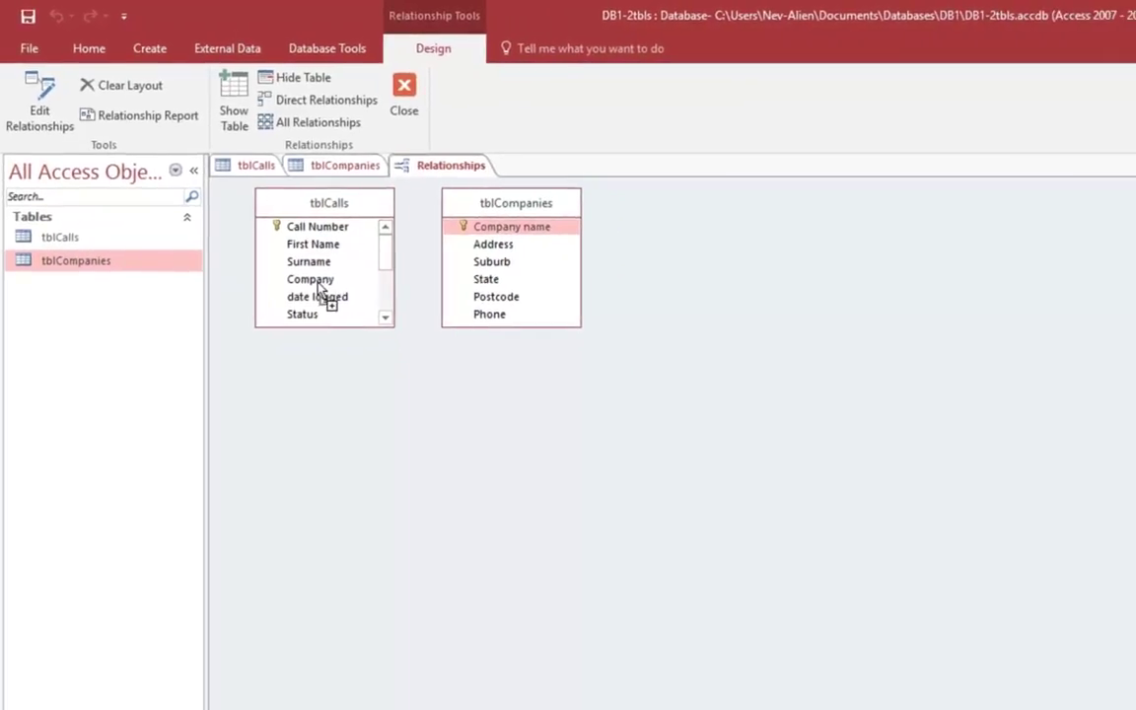
{"action": "left_click_drag", "start_coordinate": [319, 285], "coordinate": [319, 285]}
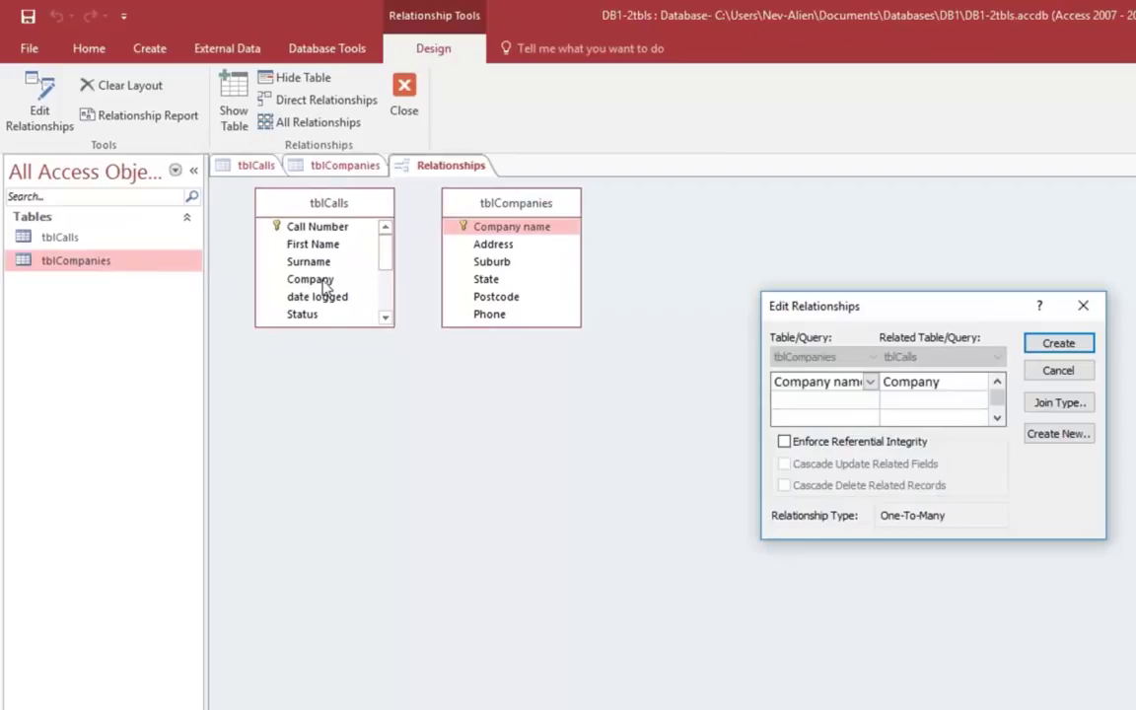
{"action": "left_click", "coordinate": [785, 441]}
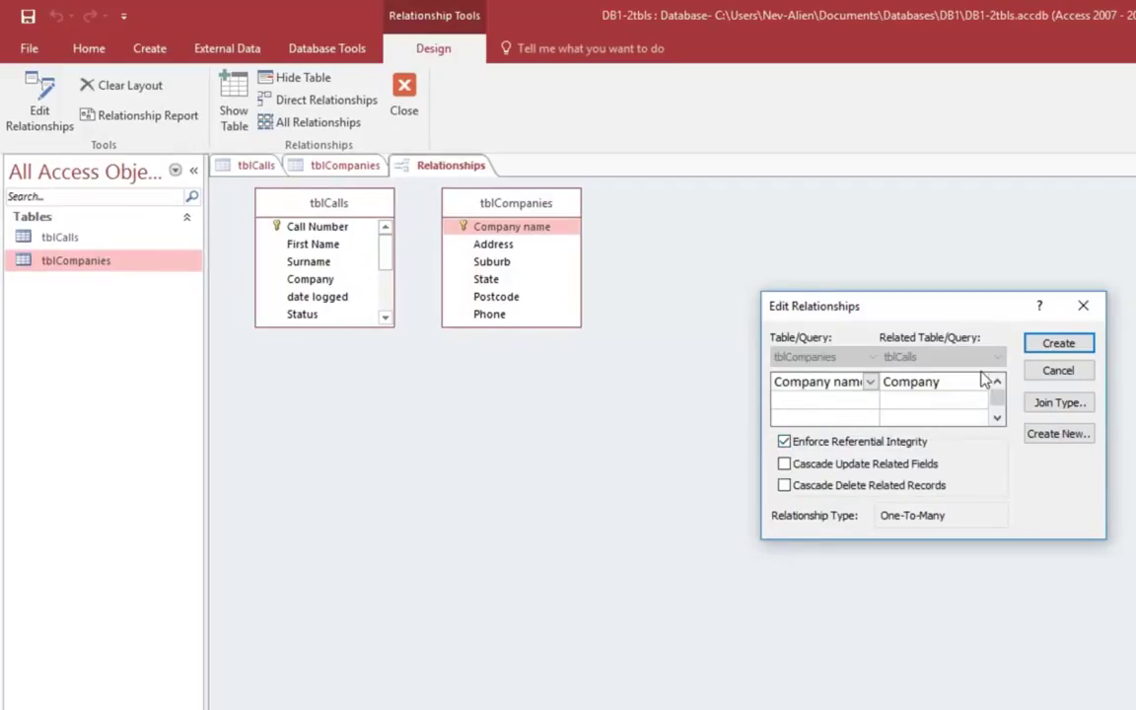
{"action": "left_click", "coordinate": [1052, 347]}
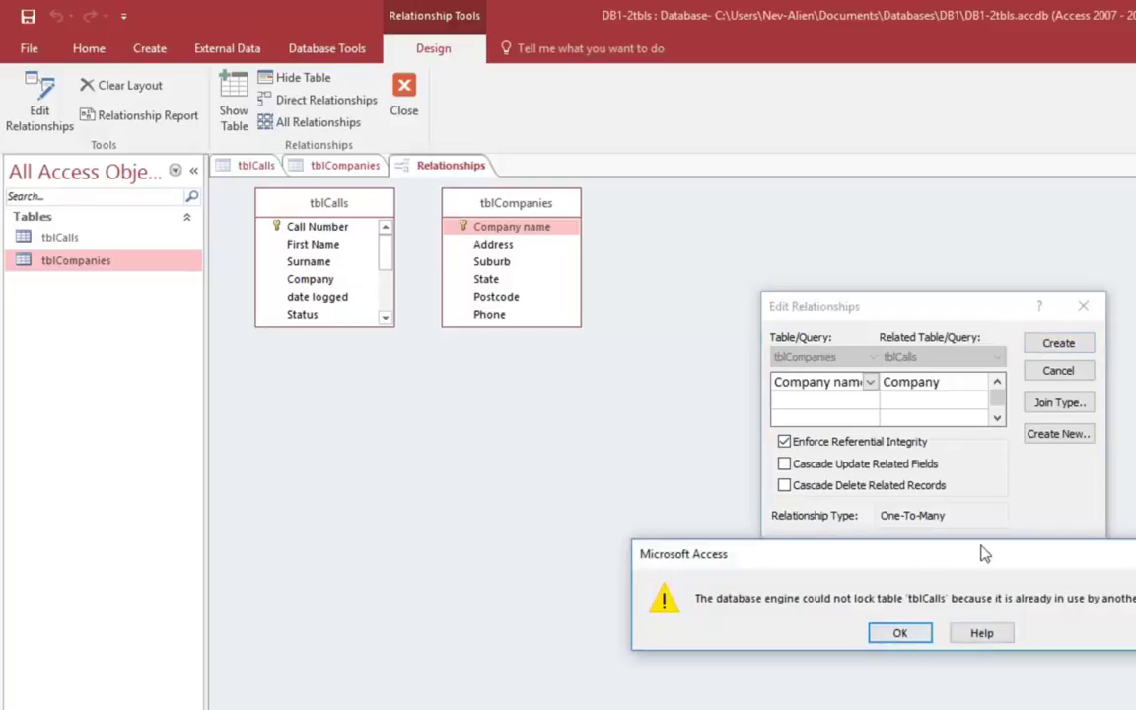
{"action": "left_click", "coordinate": [900, 633]}
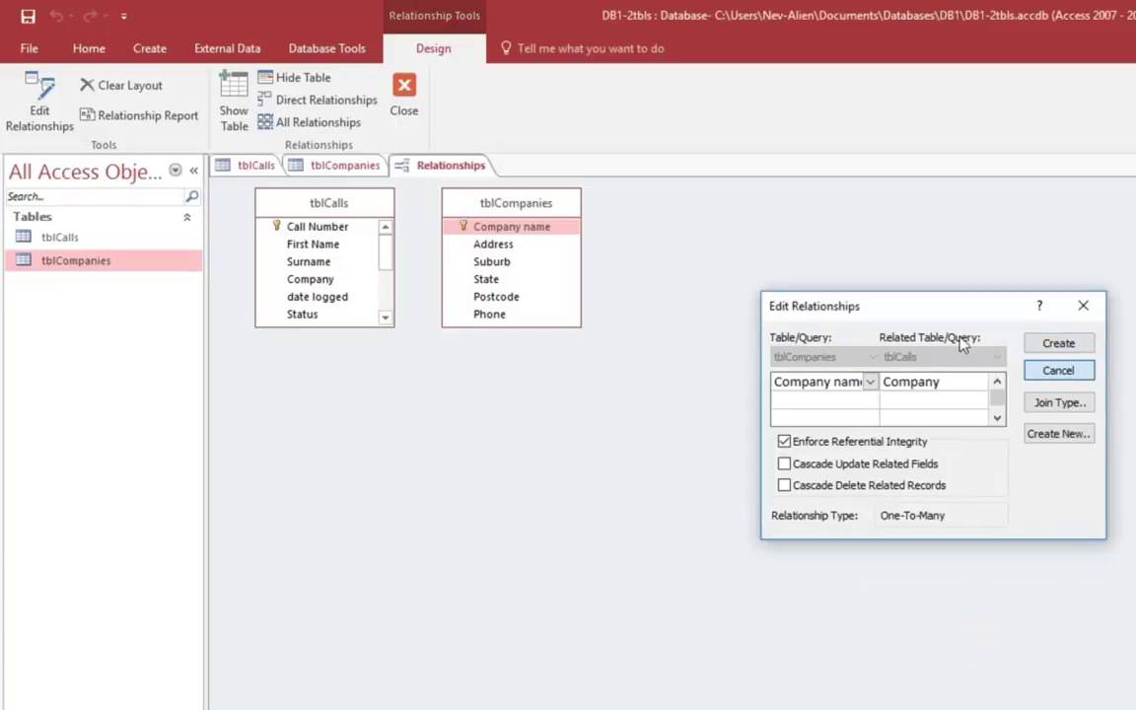
{"action": "left_click", "coordinate": [1058, 370]}
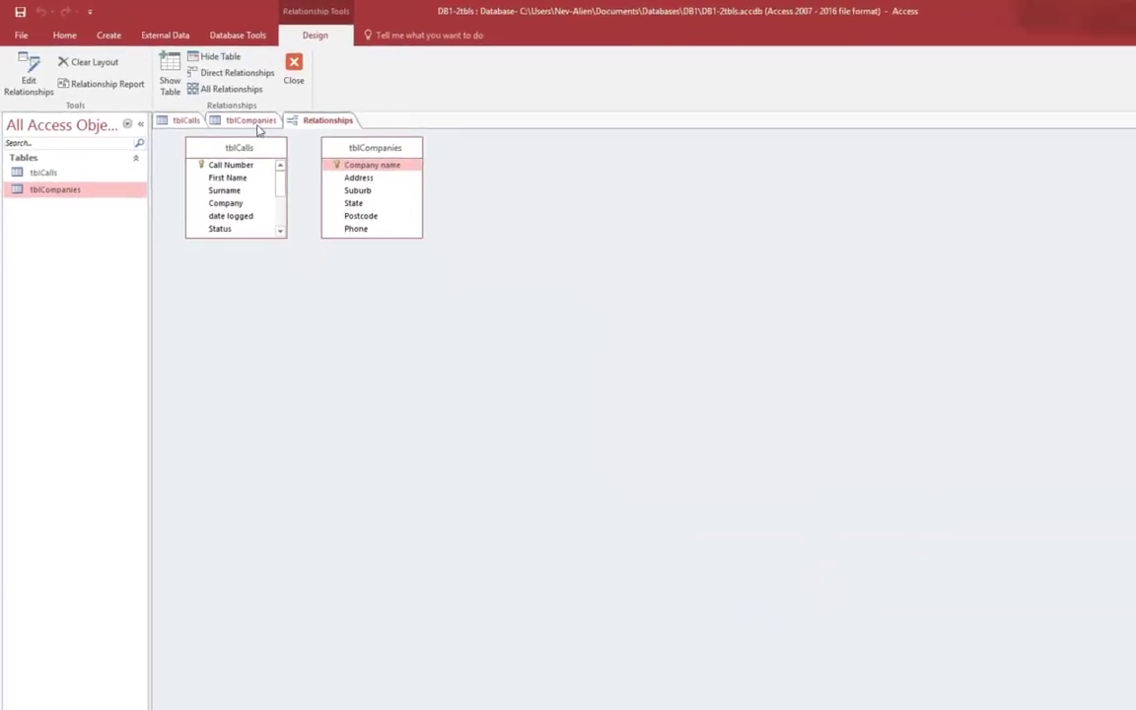
Step: Close the tblCompanies and tblCalls datasheets, saving the layout changes to tblCalls
{"action": "left_click", "coordinate": [255, 123]}
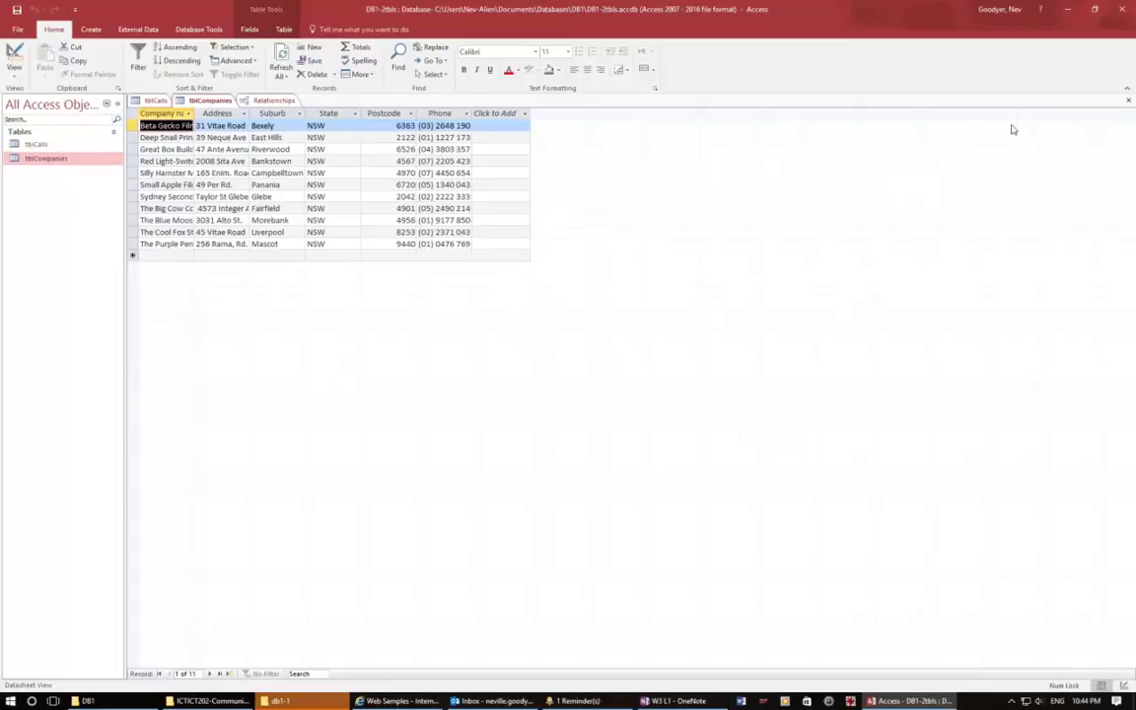
{"action": "left_click", "coordinate": [1129, 100]}
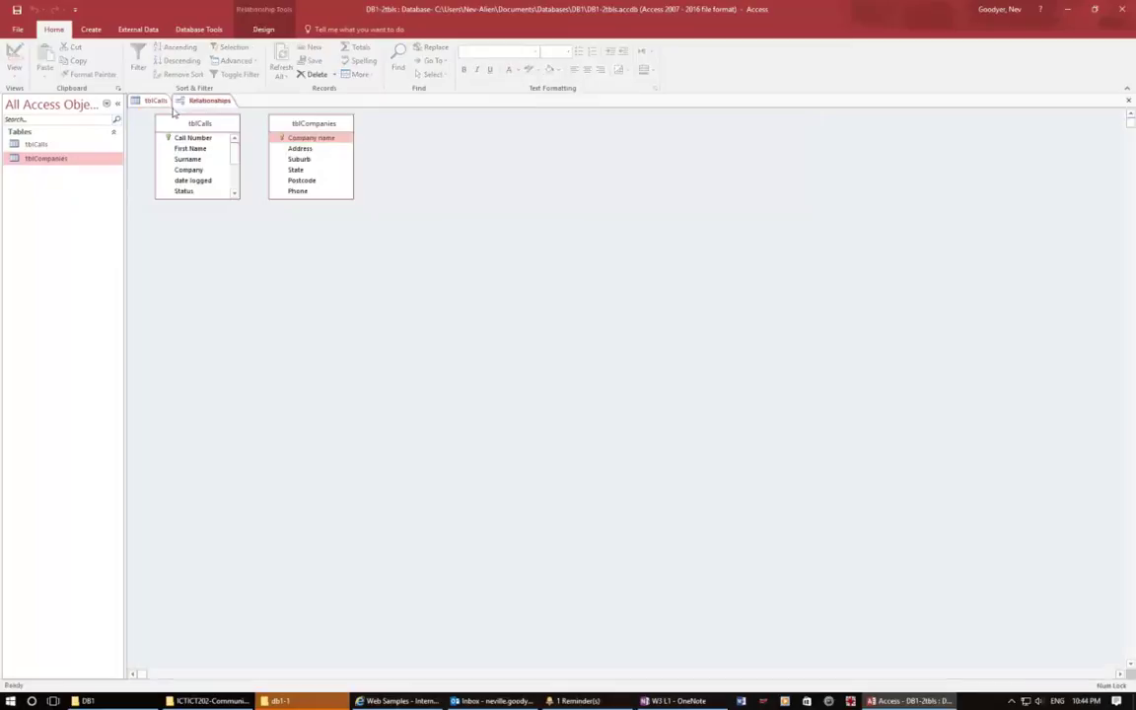
{"action": "left_click", "coordinate": [158, 101]}
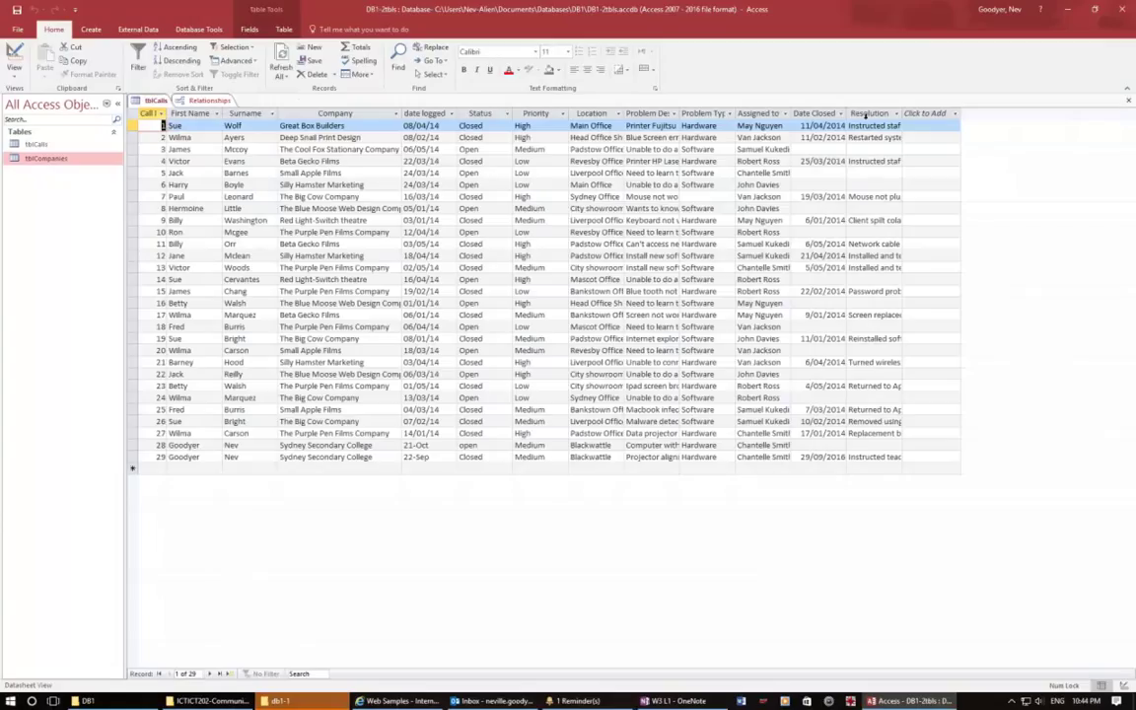
{"action": "left_click", "coordinate": [1129, 100]}
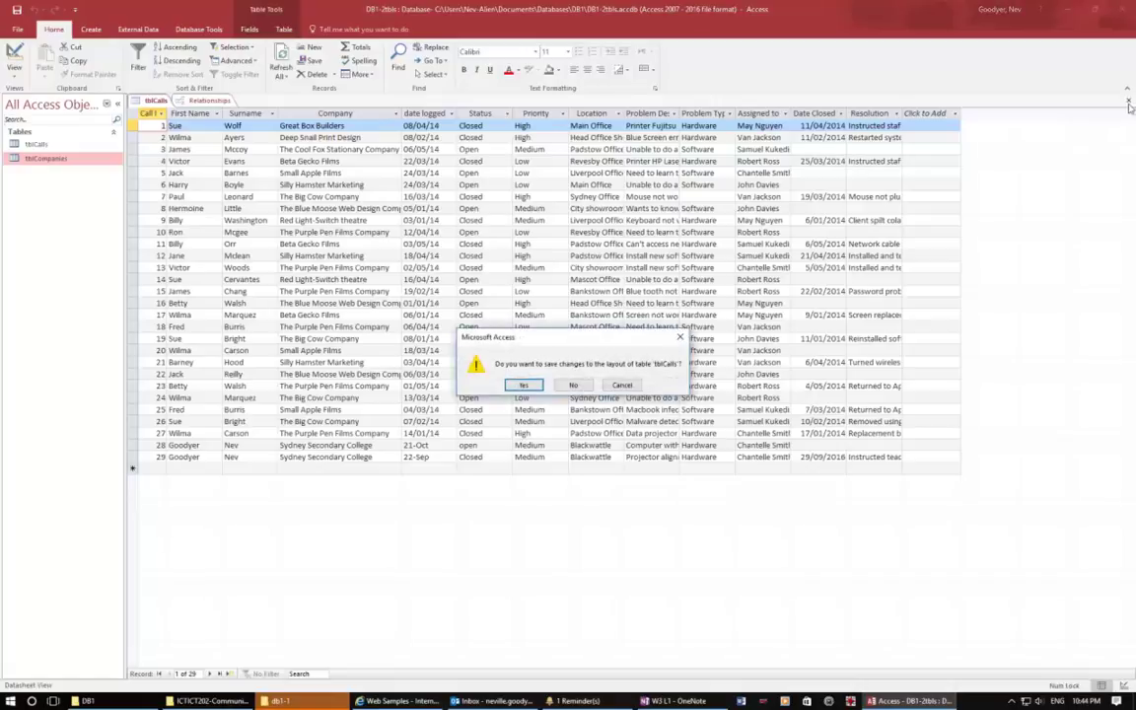
{"action": "left_click", "coordinate": [530, 386]}
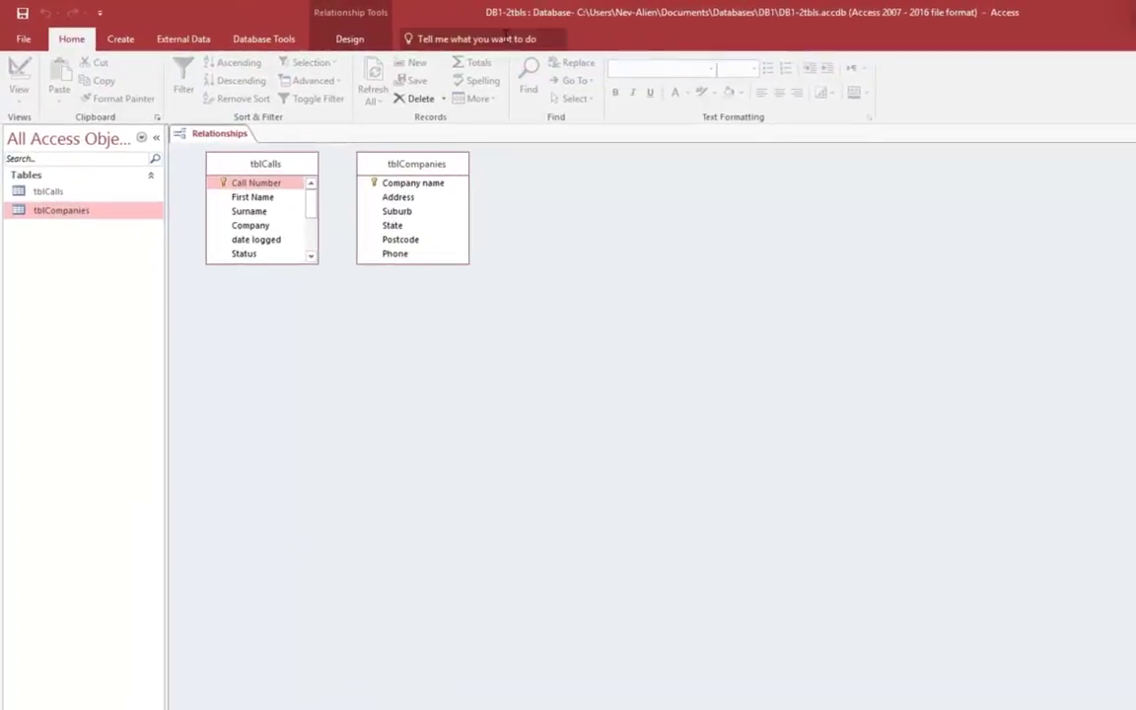
Step: Dock the database window to one side of the screen and enlarge it from its corner
{"action": "left_click_drag", "start_coordinate": [503, 14], "coordinate": [2, 190]}
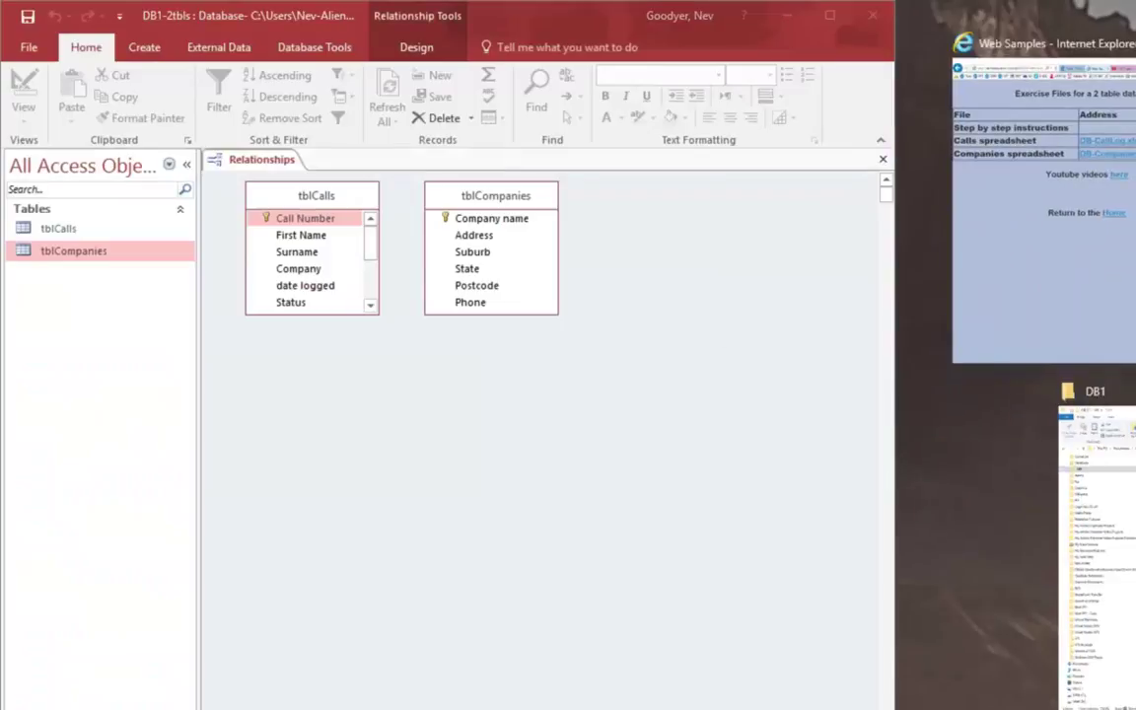
{"action": "left_click_drag", "start_coordinate": [894, 706], "coordinate": [1110, 685]}
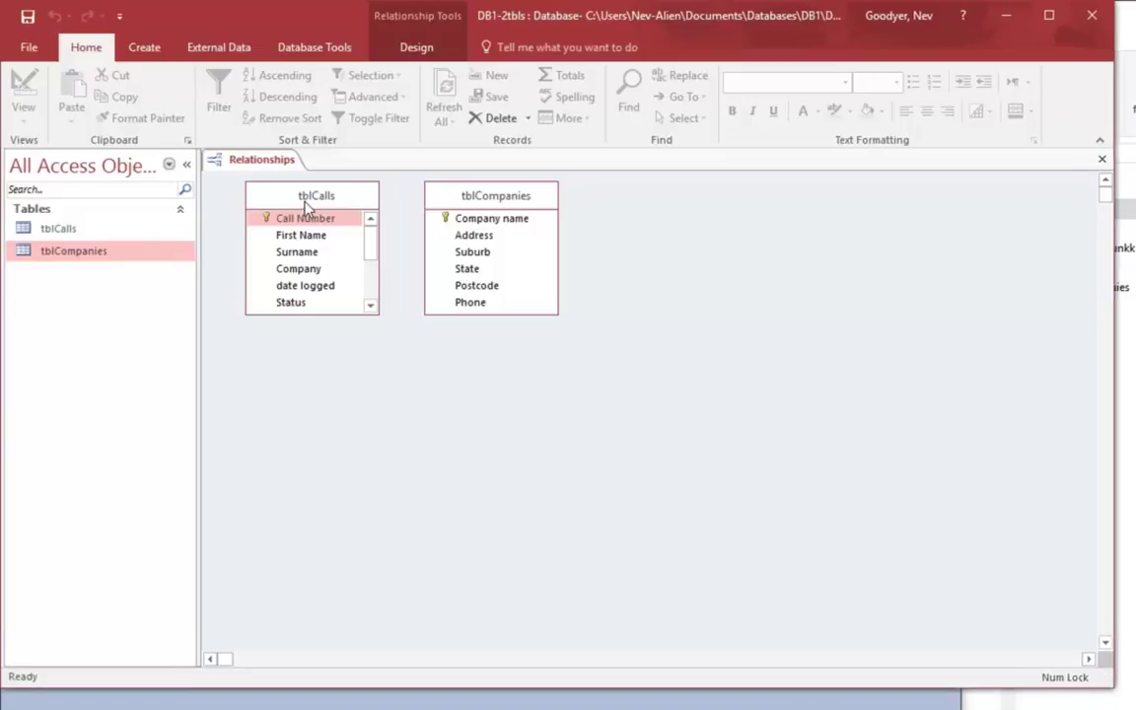
Step: Create a relationship from Company name in tblCompanies to Company in tblCalls, enforcing referential integrity
{"action": "left_click", "coordinate": [302, 51]}
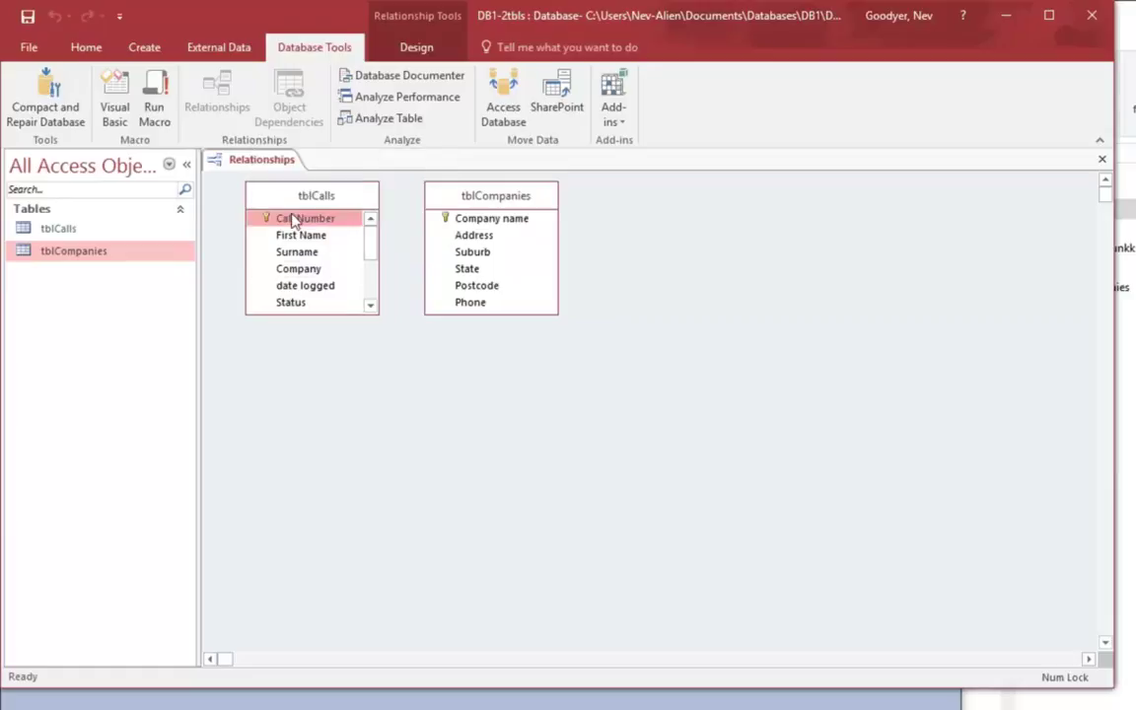
{"action": "left_click_drag", "start_coordinate": [471, 225], "coordinate": [321, 273]}
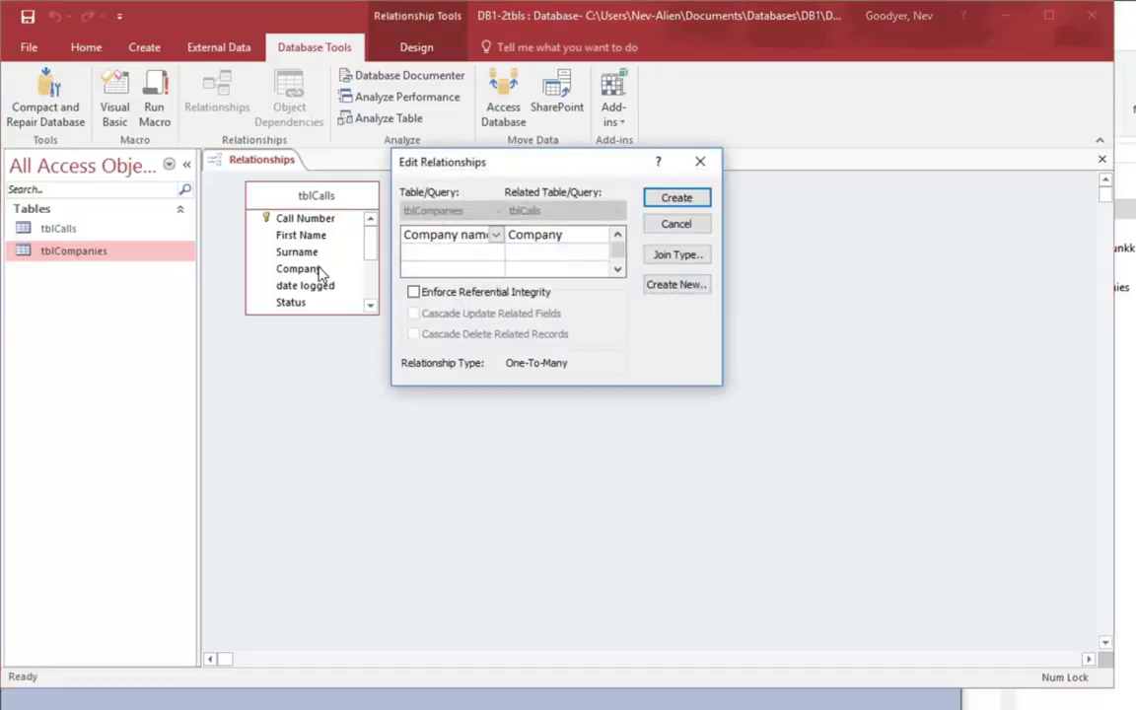
{"action": "left_click", "coordinate": [415, 293]}
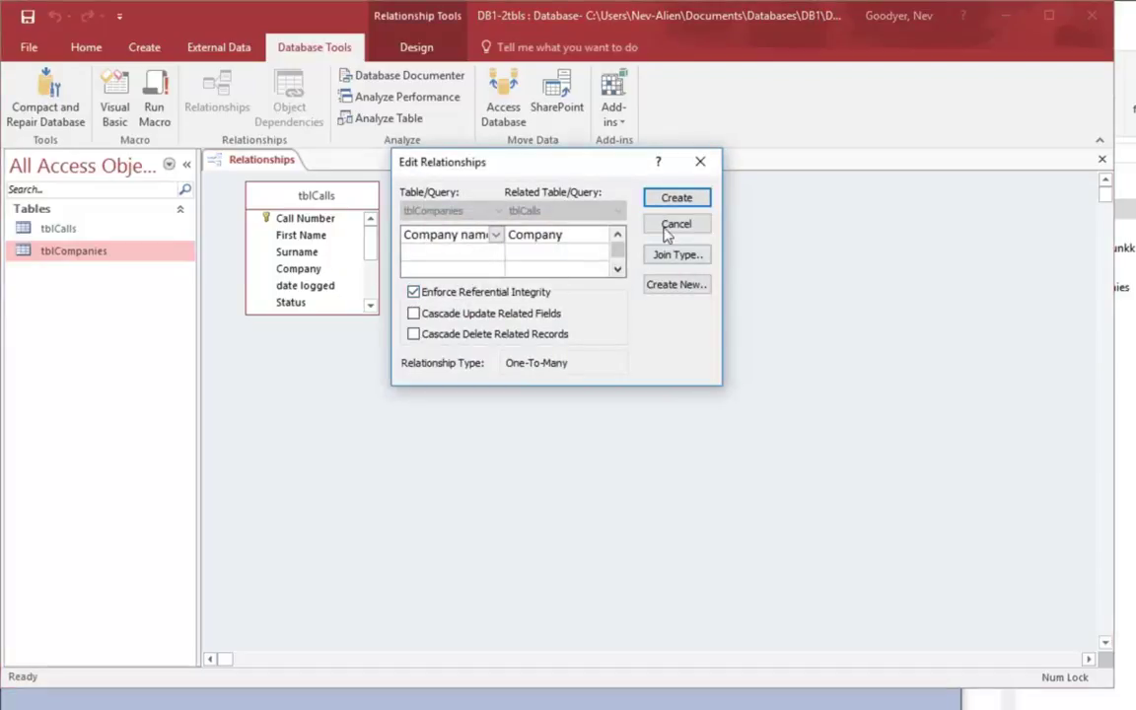
{"action": "left_click", "coordinate": [675, 200]}
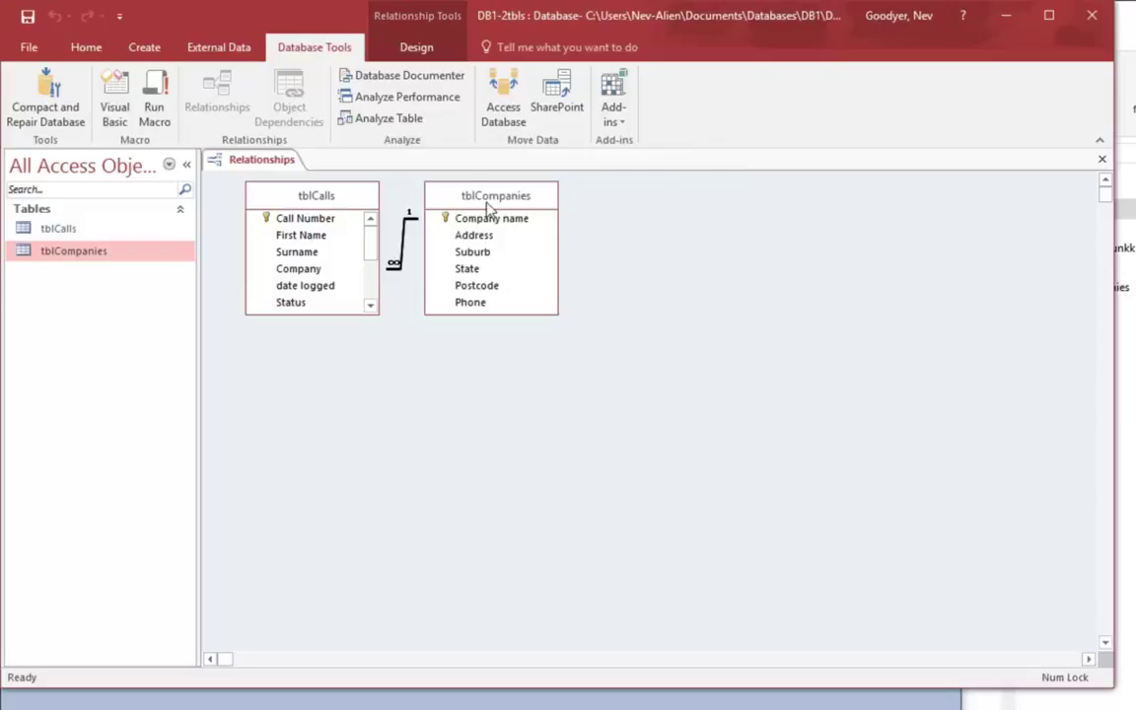
Step: Move the tblCompanies box farther from tblCalls and slightly widen the tblCalls box in the relationships layout
{"action": "left_click_drag", "start_coordinate": [484, 202], "coordinate": [521, 202]}
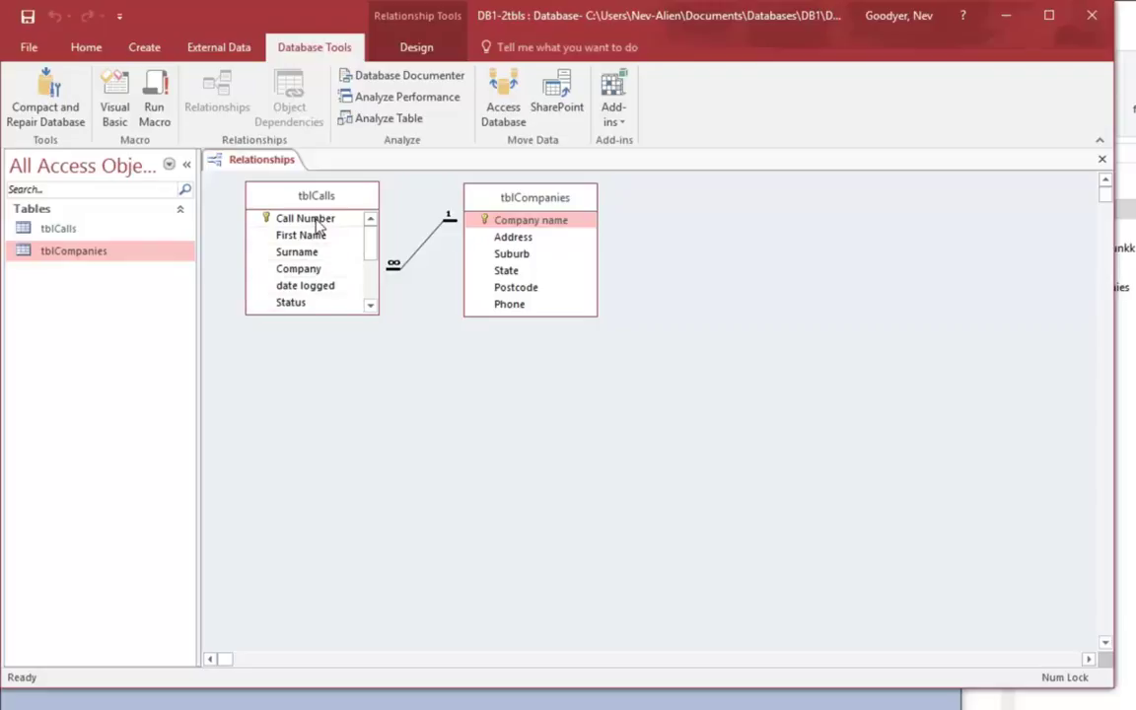
{"action": "left_click_drag", "start_coordinate": [378, 240], "coordinate": [385, 240]}
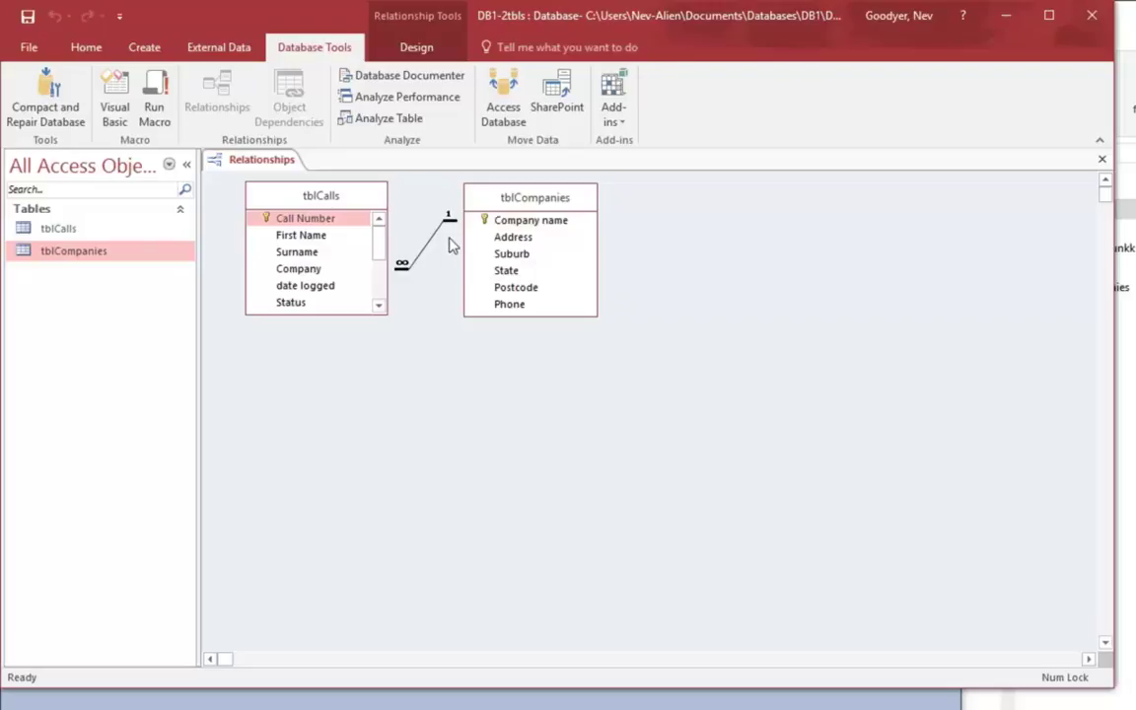
Step: Permanently delete the relationship between tblCalls and tblCompanies
{"action": "left_click", "coordinate": [429, 254]}
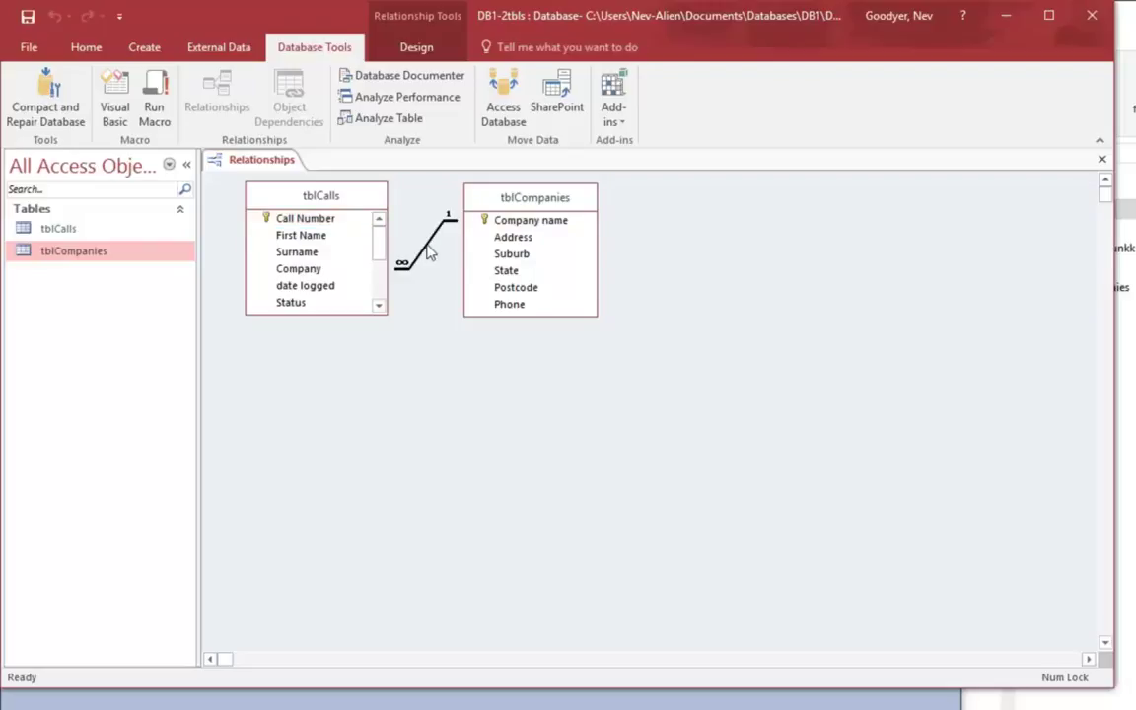
{"action": "key", "text": "Delete"}
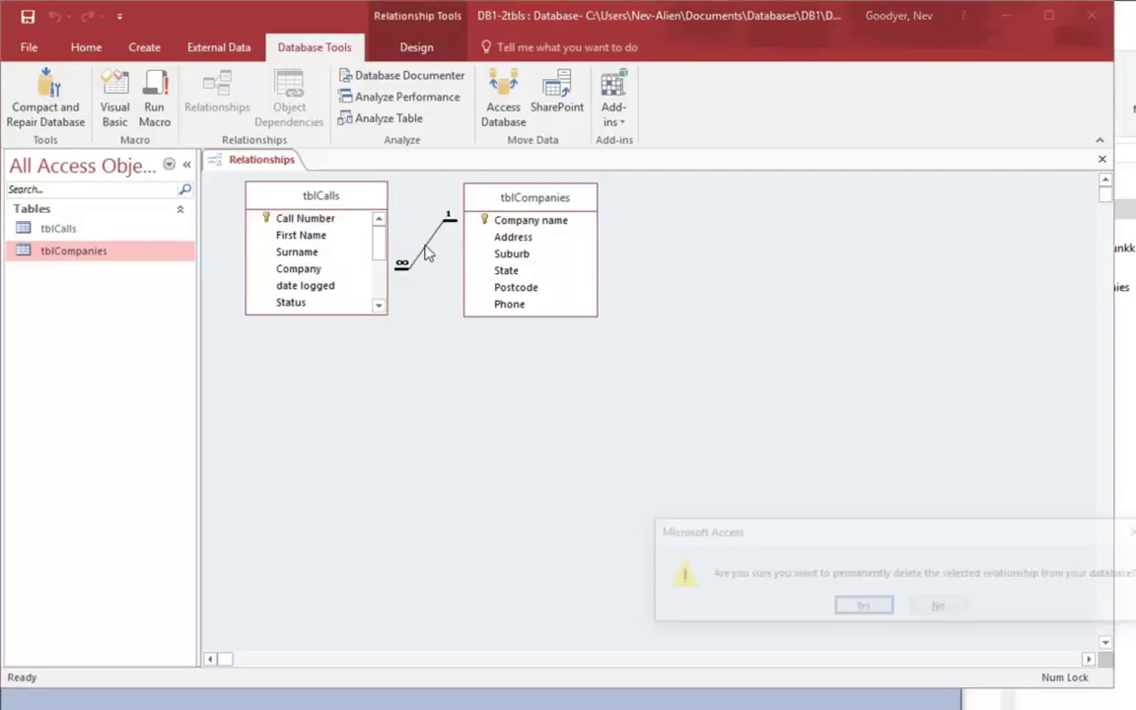
{"action": "left_click", "coordinate": [863, 607]}
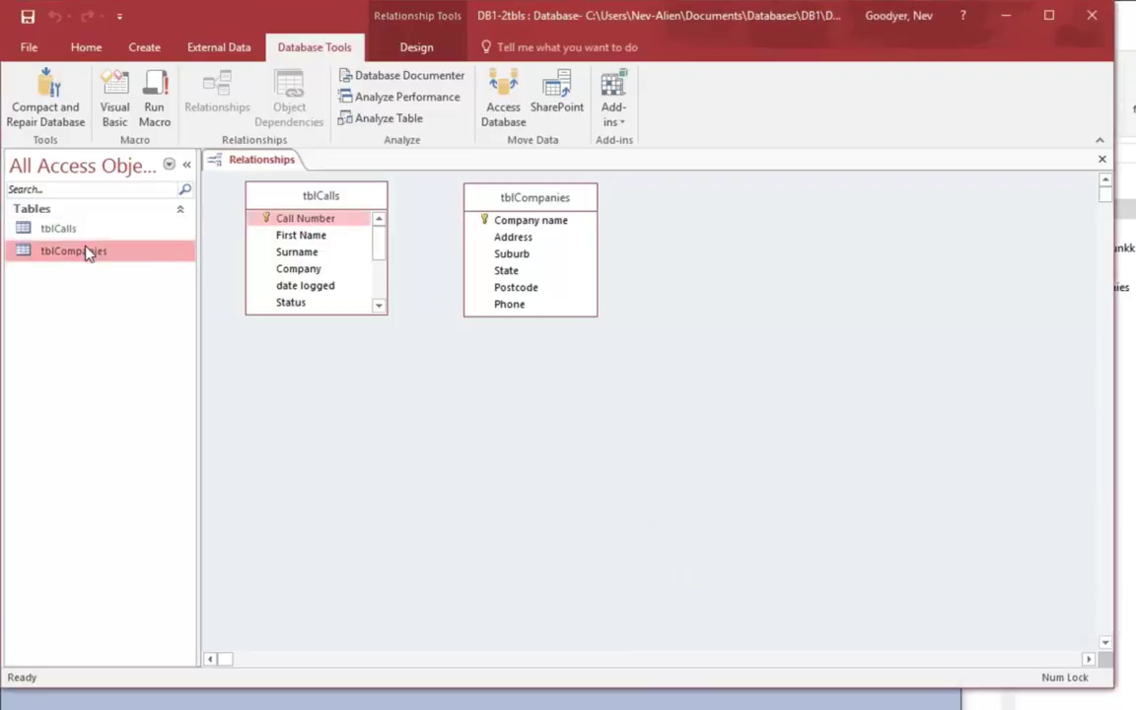
Step: Open tblCalls and change the Company entry of call number 28 to Sydney Secondary Collegeee
{"action": "double_click", "coordinate": [62, 229]}
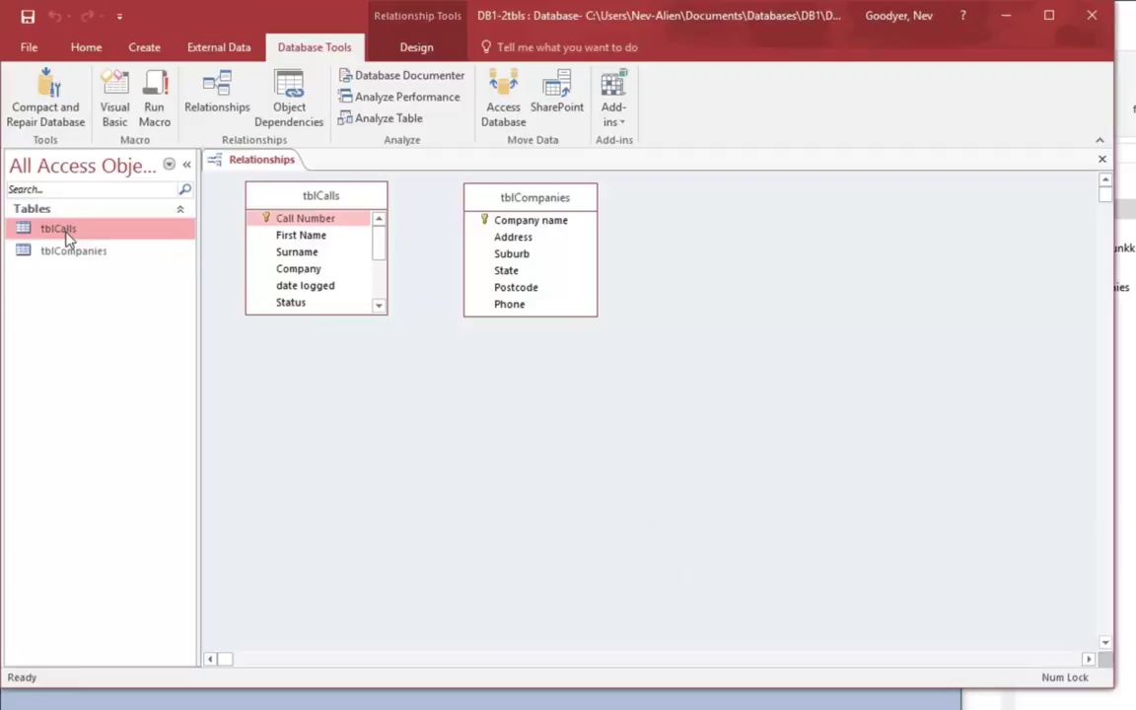
{"action": "scroll", "coordinate": [425, 459], "scroll_direction": "down", "scroll_amount": 5}
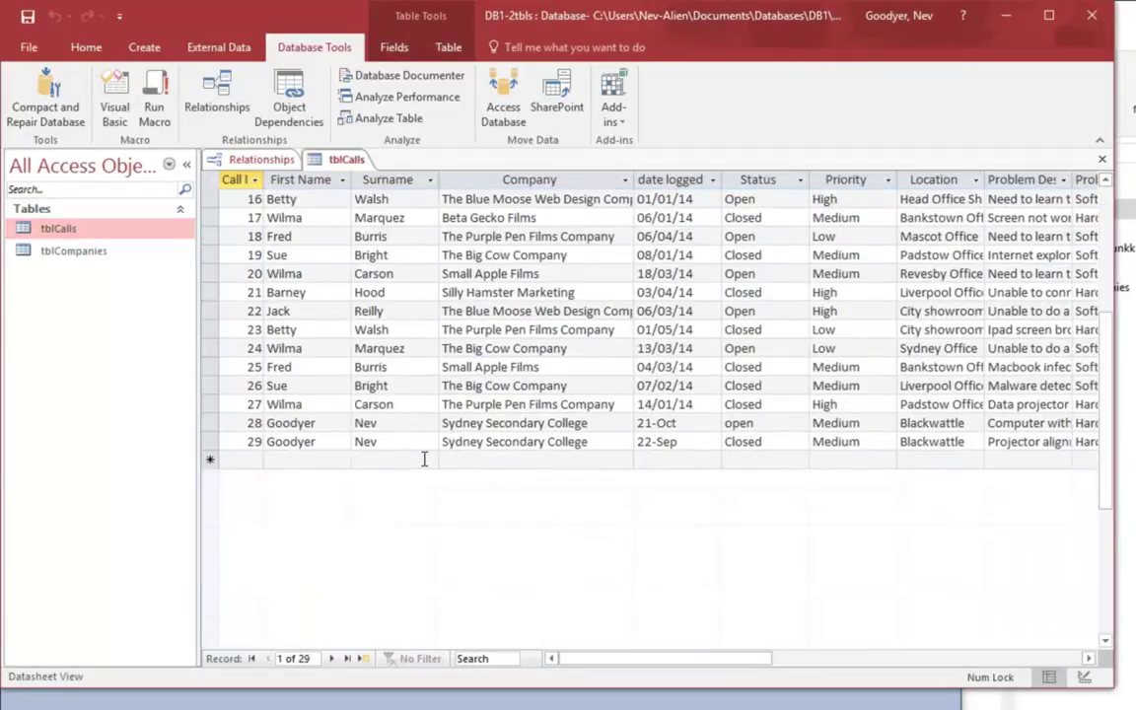
{"action": "left_click", "coordinate": [617, 424]}
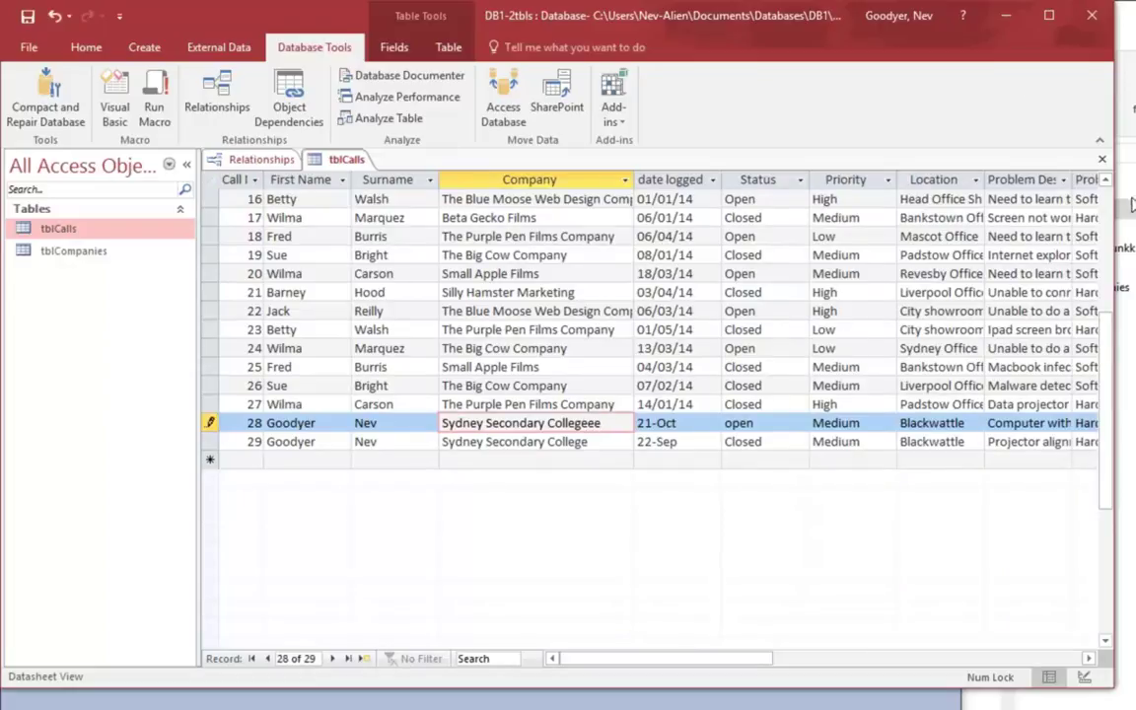
Step: Close tblCalls and try to relate Company name in tblCompanies to Company in tblCalls with referential integrity enforced
{"action": "left_click", "coordinate": [1102, 159]}
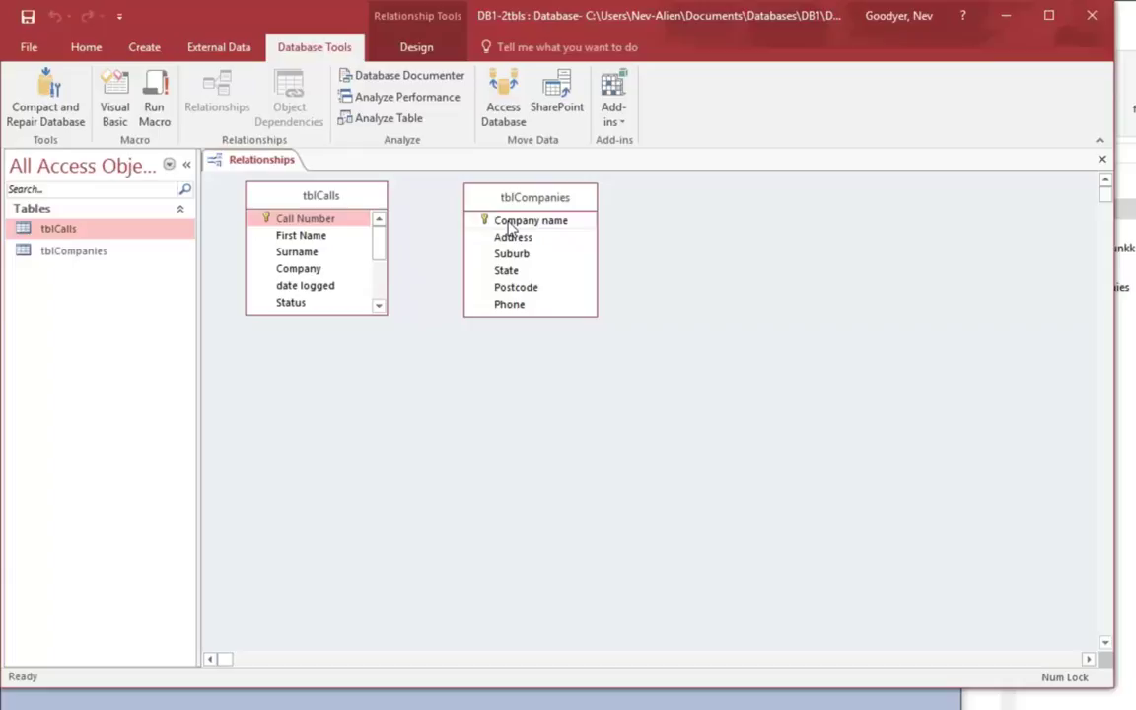
{"action": "left_click_drag", "start_coordinate": [510, 228], "coordinate": [318, 273]}
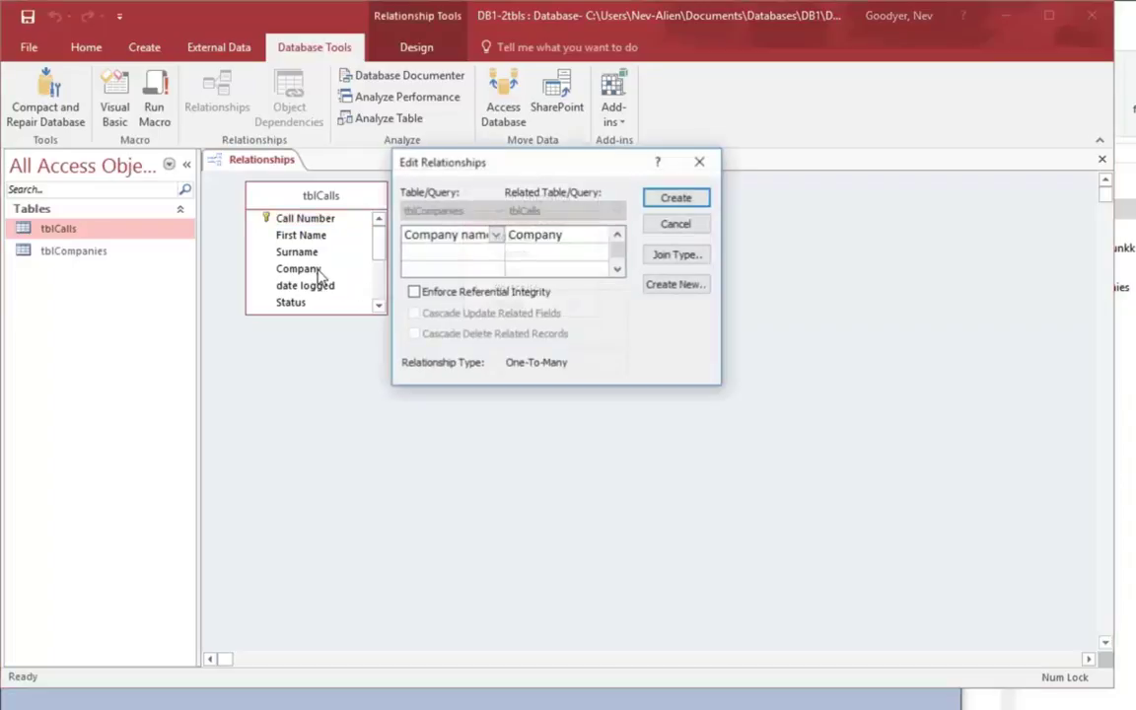
{"action": "left_click", "coordinate": [414, 293]}
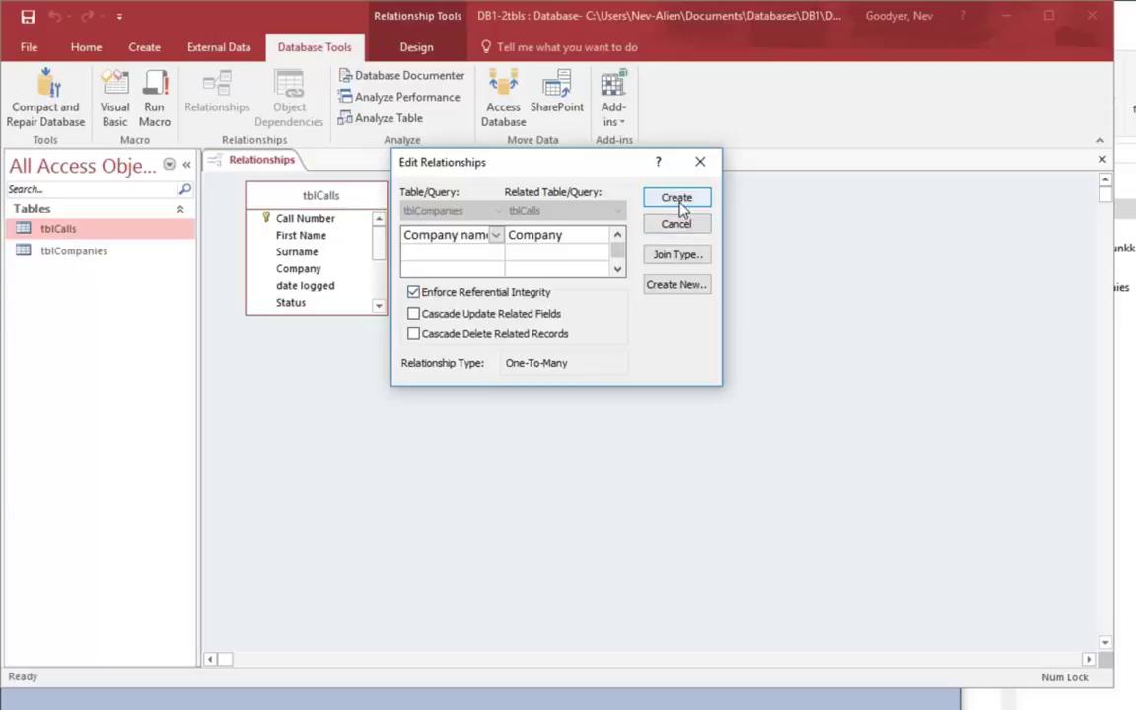
{"action": "left_click", "coordinate": [677, 202]}
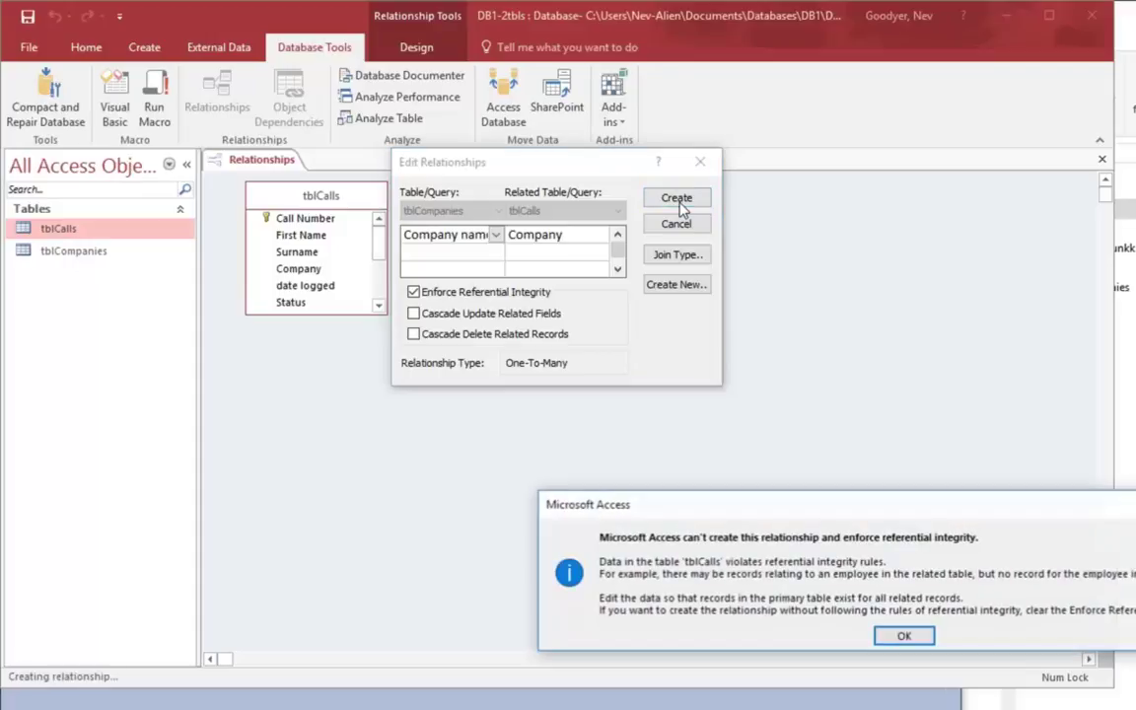
{"action": "left_click_drag", "start_coordinate": [735, 509], "coordinate": [507, 437]}
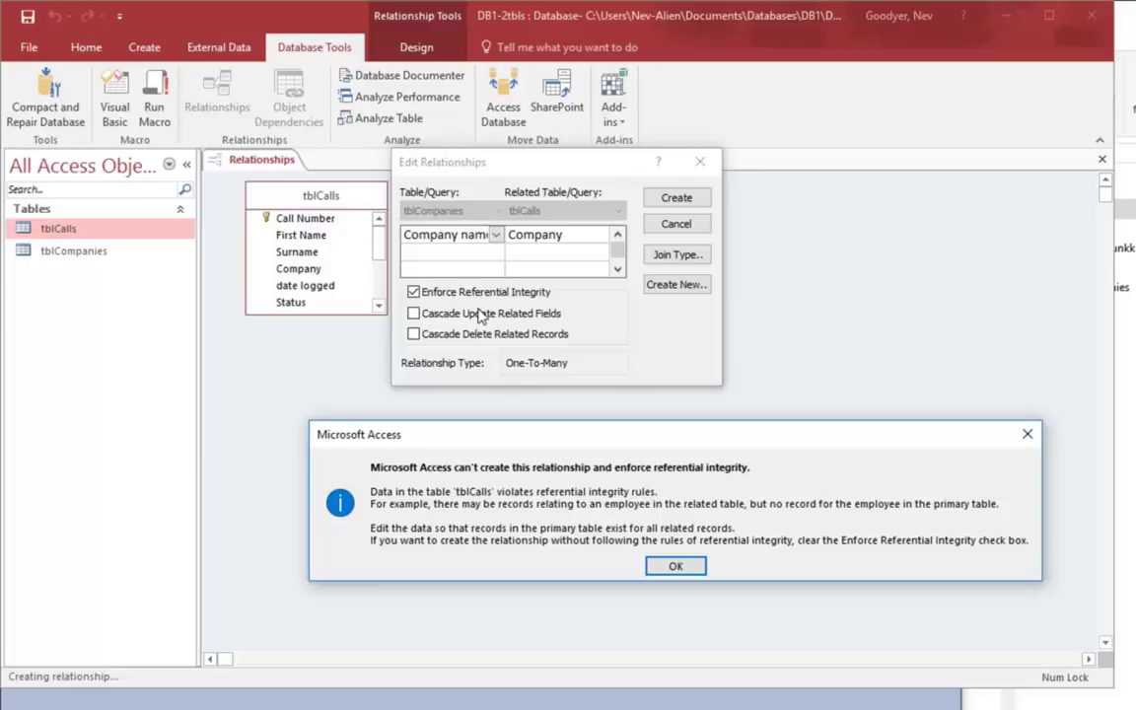
{"action": "left_click", "coordinate": [695, 566]}
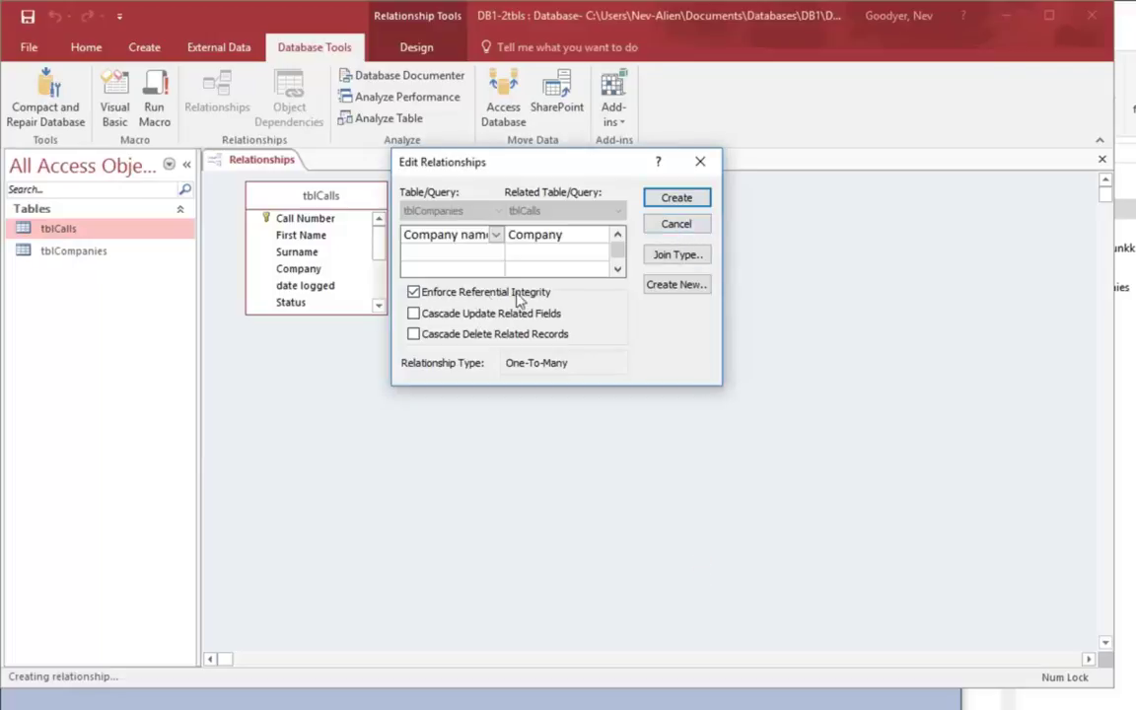
Step: Turn off referential integrity enforcement and create the relationship between tblCompanies and tblCalls
{"action": "left_click", "coordinate": [414, 292]}
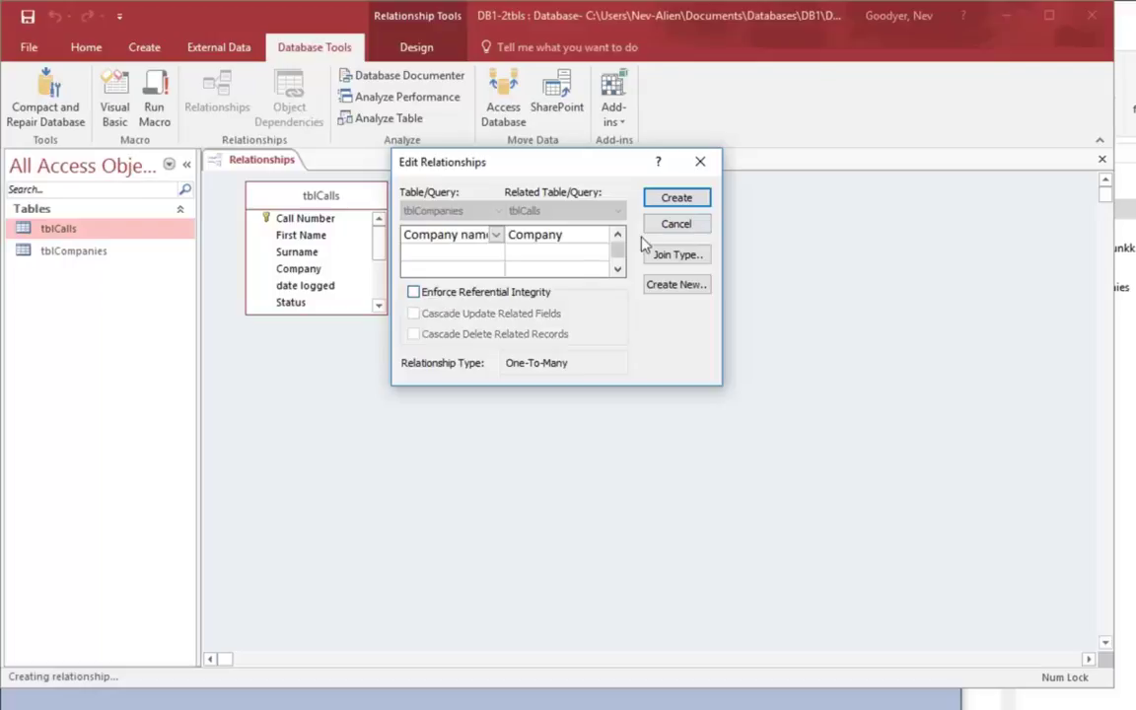
{"action": "left_click", "coordinate": [673, 201]}
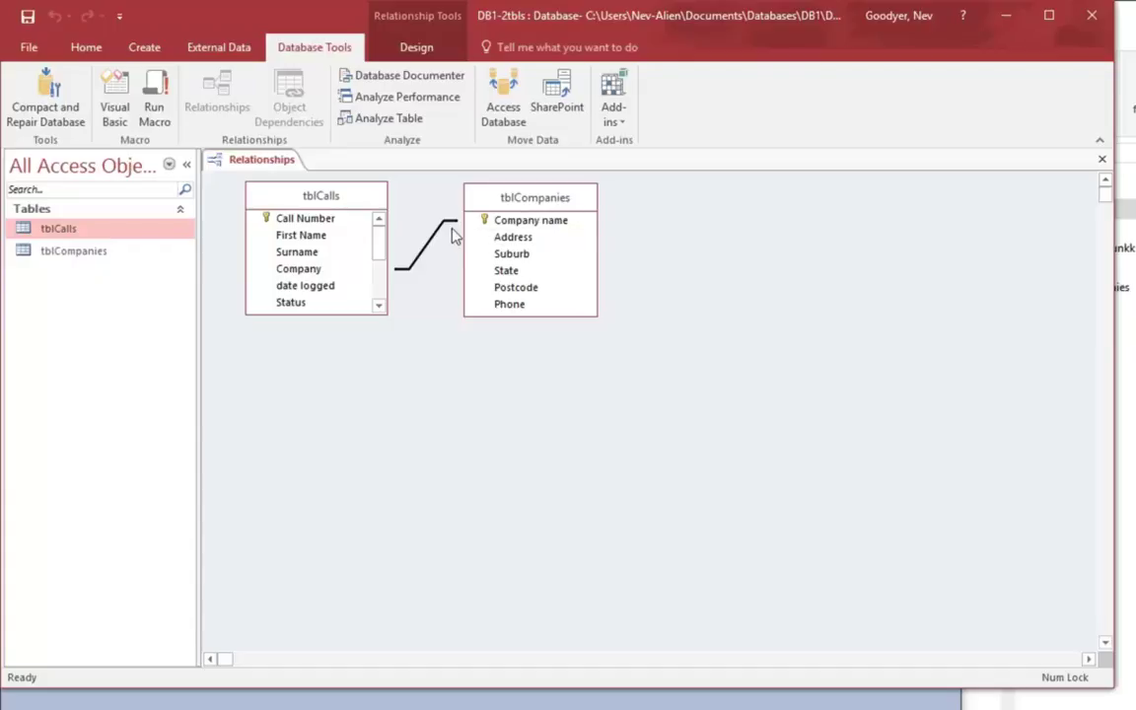
Step: Open tblCalls and append rstyrst to the Company entry of call number 28, saving the record
{"action": "double_click", "coordinate": [114, 237]}
{"action": "scroll", "coordinate": [503, 420], "scroll_direction": "down", "scroll_amount": 6}
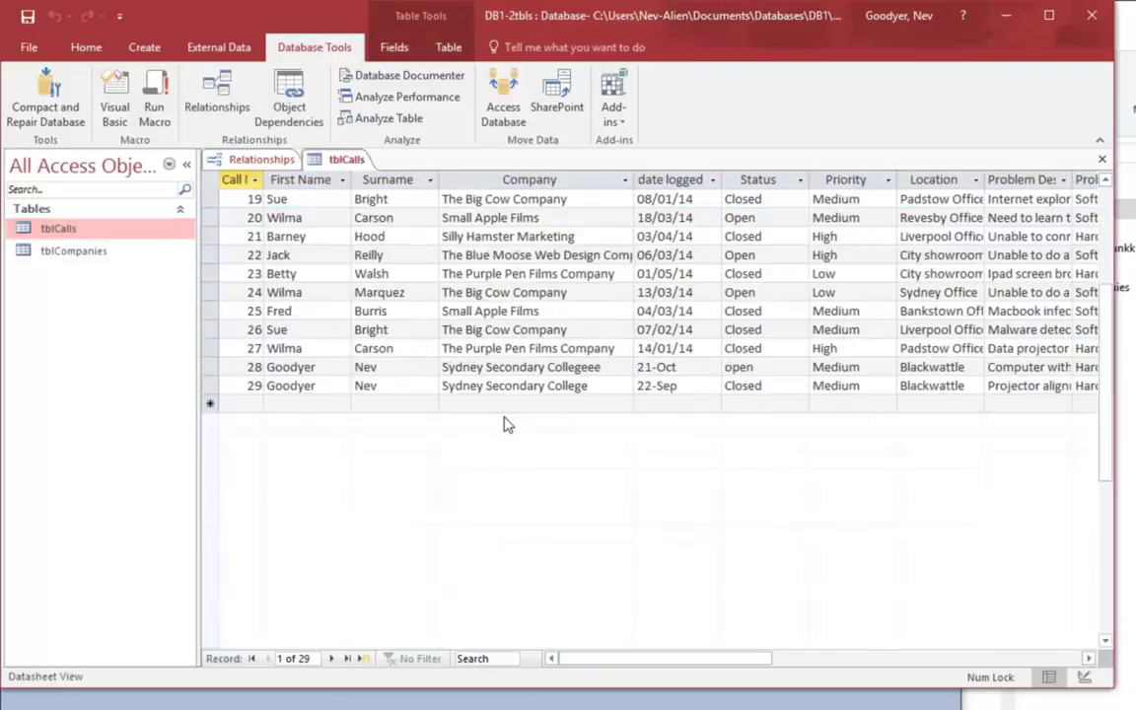
{"action": "scroll", "coordinate": [505, 425], "scroll_direction": "up", "scroll_amount": 2}
{"action": "left_click", "coordinate": [608, 479]}
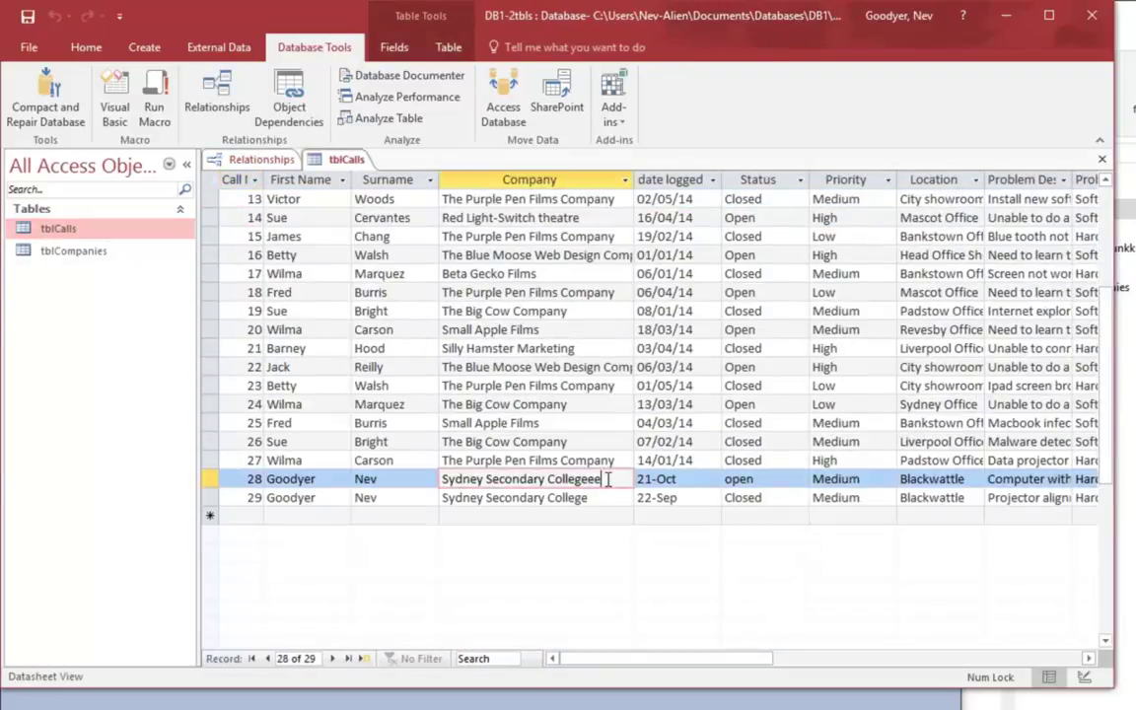
{"action": "type", "text": "rstyrst"}
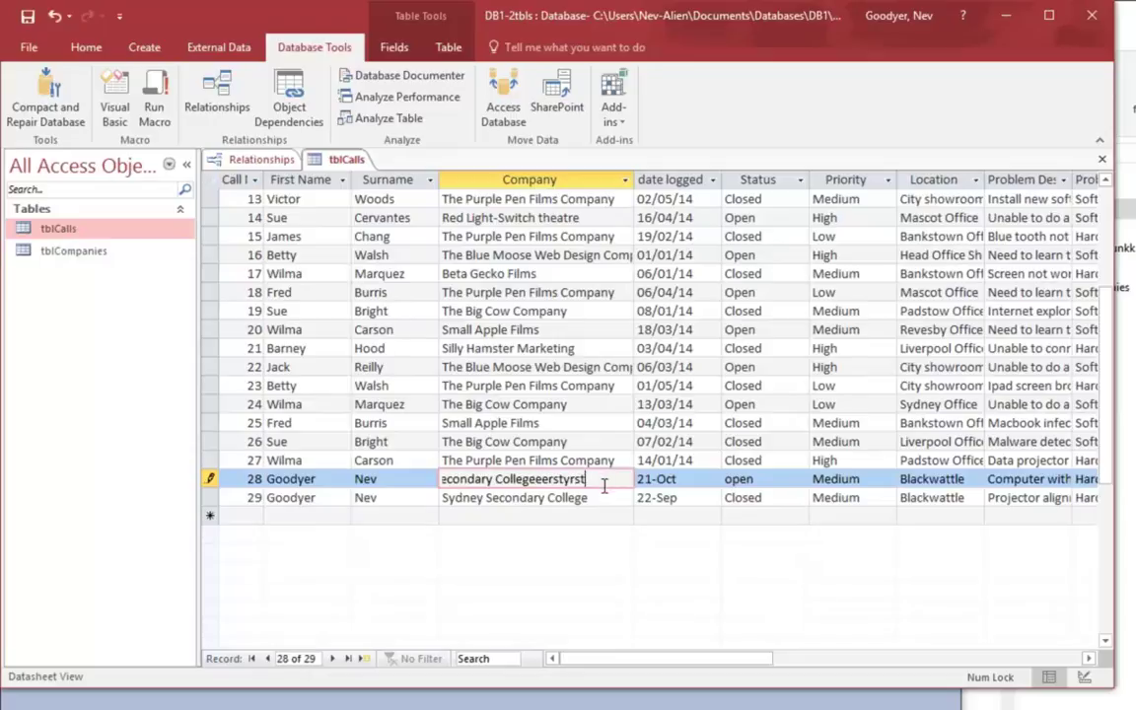
{"action": "key", "text": "Tab"}
{"action": "left_click", "coordinate": [590, 499]}
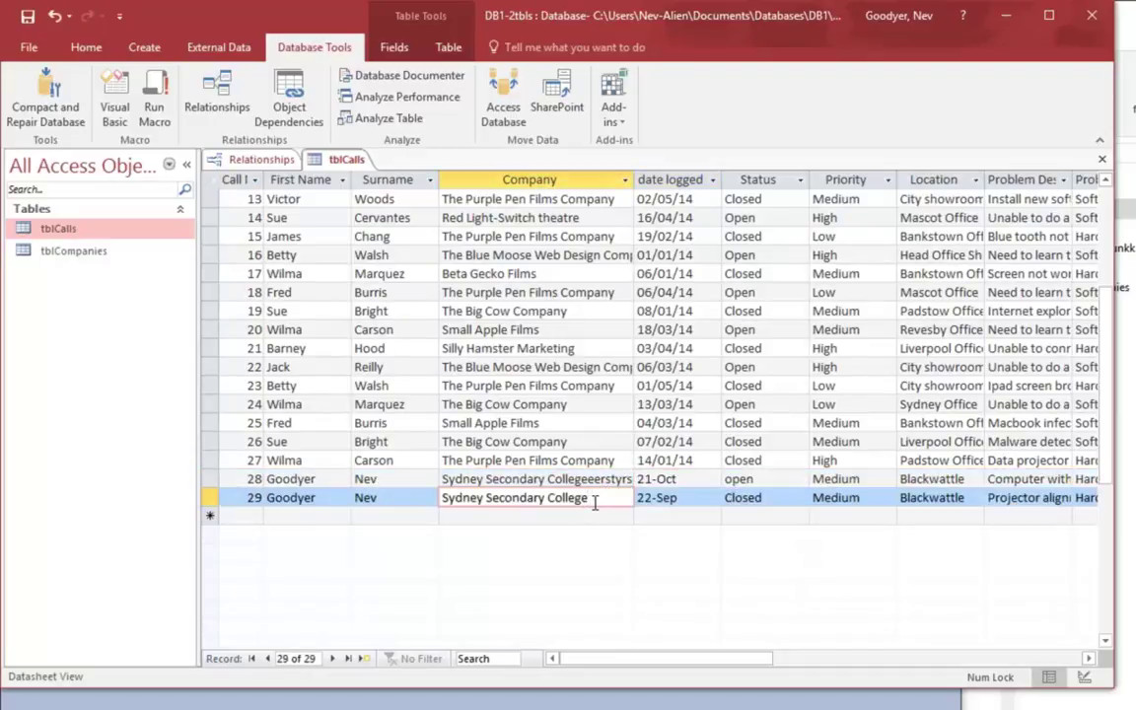
Step: Examine the Company and Status entries of the last records in tblCalls
{"action": "left_click", "coordinate": [597, 481]}
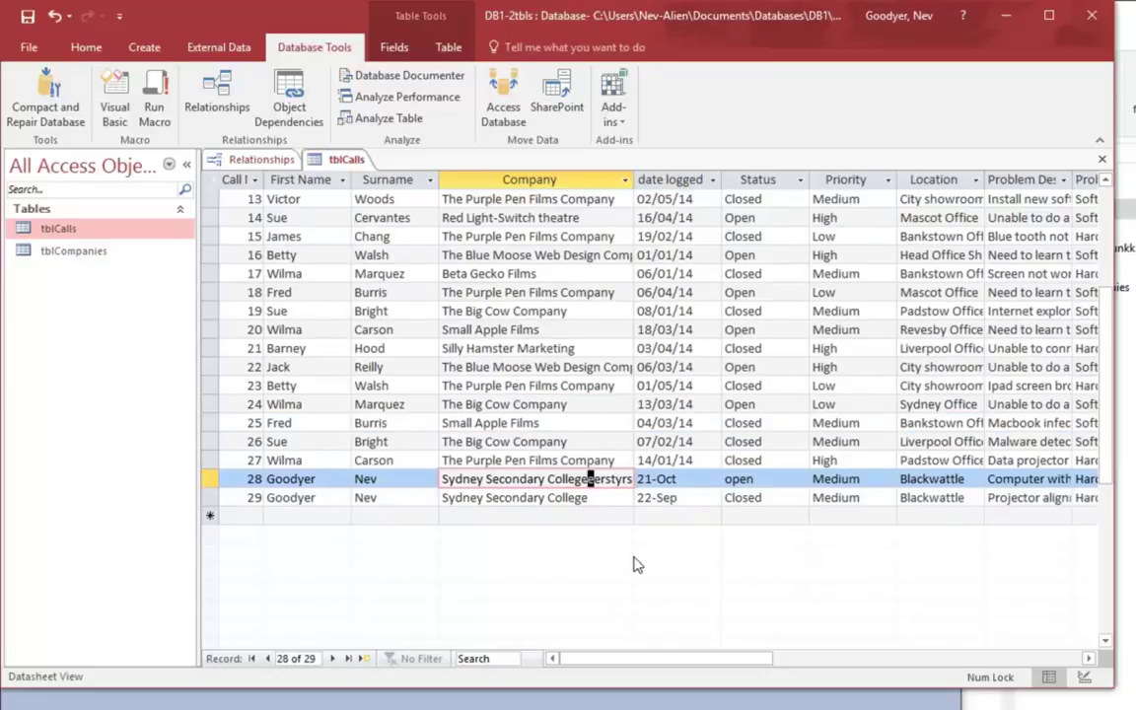
{"action": "scroll", "coordinate": [647, 487], "scroll_direction": "up", "scroll_amount": 3}
{"action": "scroll", "coordinate": [659, 440], "scroll_direction": "down", "scroll_amount": 6}
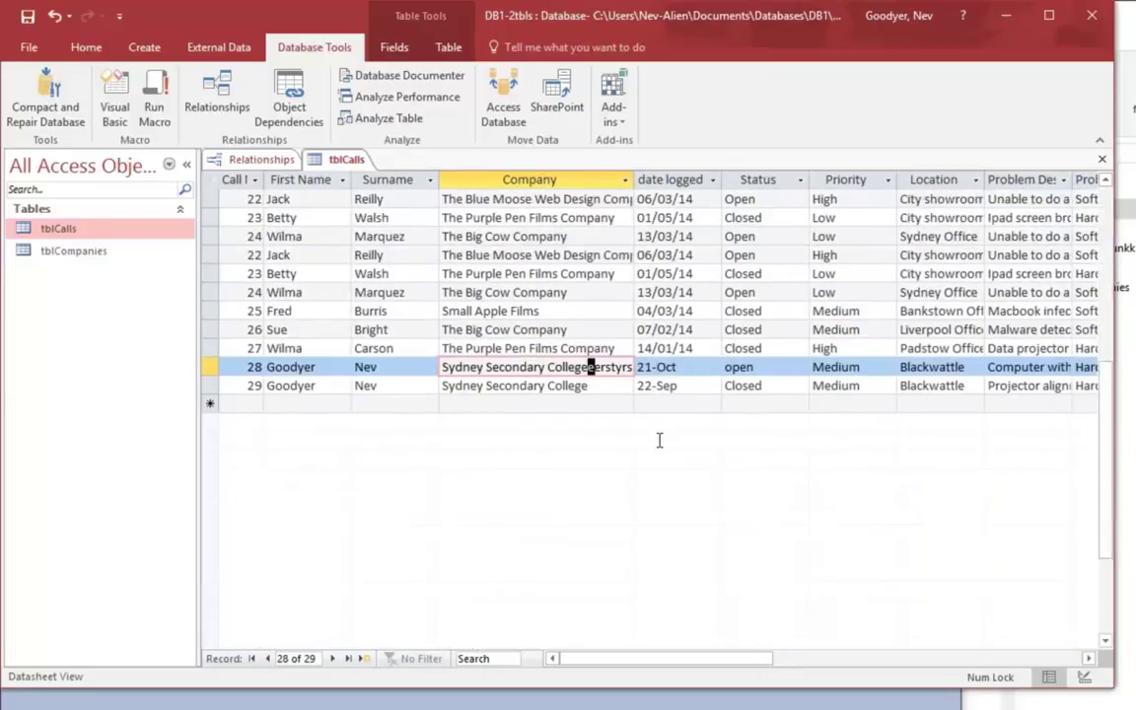
{"action": "scroll", "coordinate": [658, 440], "scroll_direction": "up", "scroll_amount": 6}
{"action": "scroll", "coordinate": [659, 440], "scroll_direction": "down", "scroll_amount": 3}
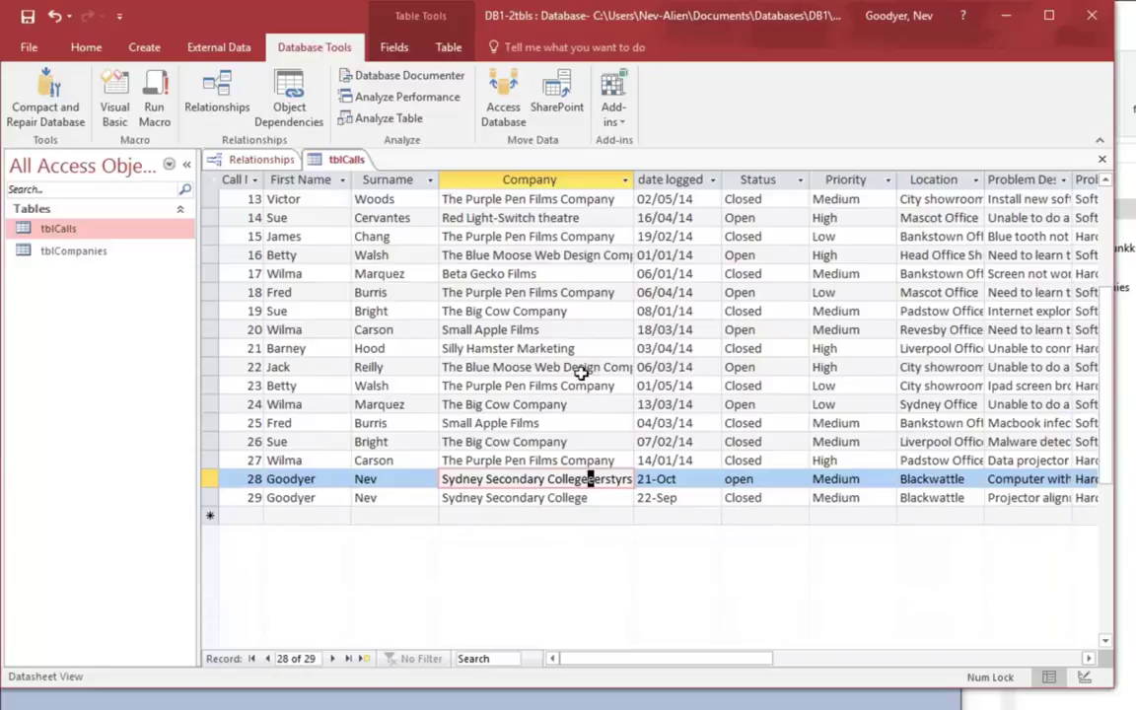
{"action": "left_click", "coordinate": [766, 217]}
{"action": "left_click", "coordinate": [774, 200]}
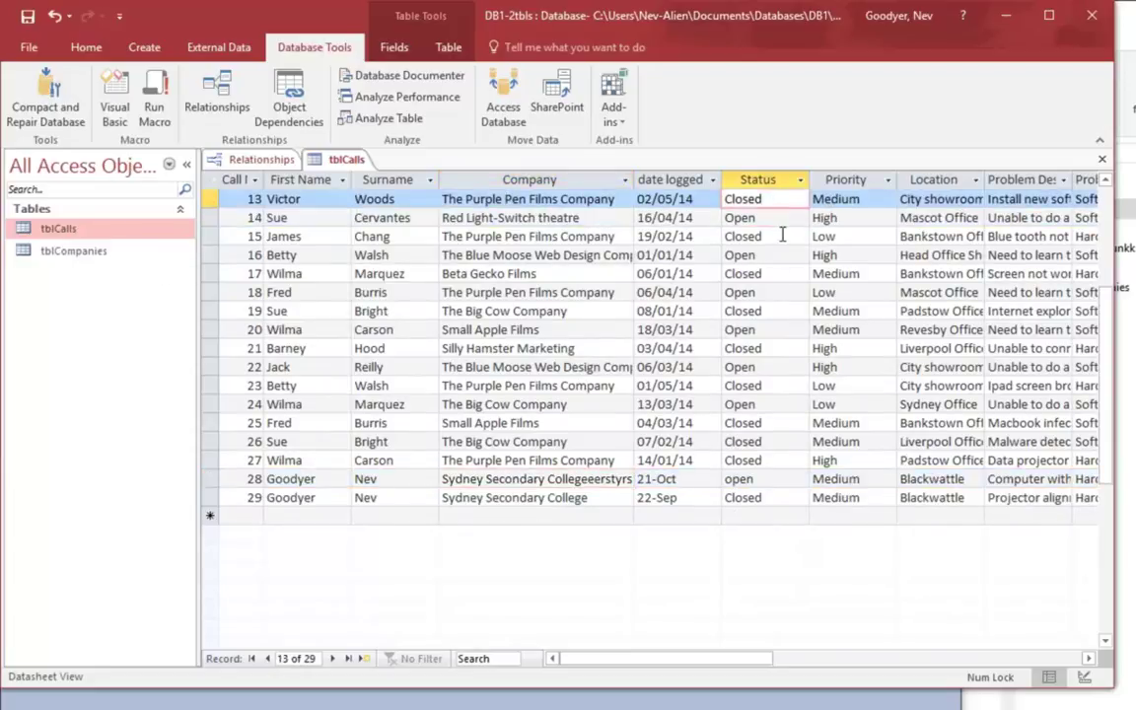
{"action": "left_click", "coordinate": [782, 236]}
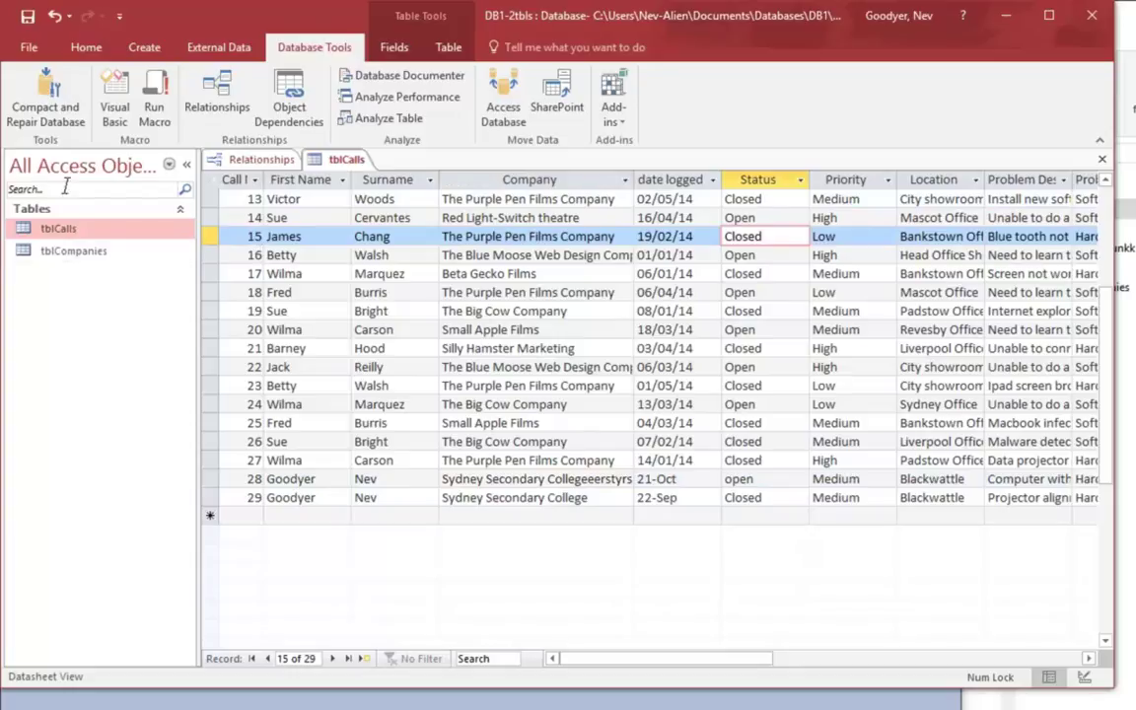
Step: Create a new table and enter the records Open and Closed in its first added field
{"action": "left_click", "coordinate": [136, 47]}
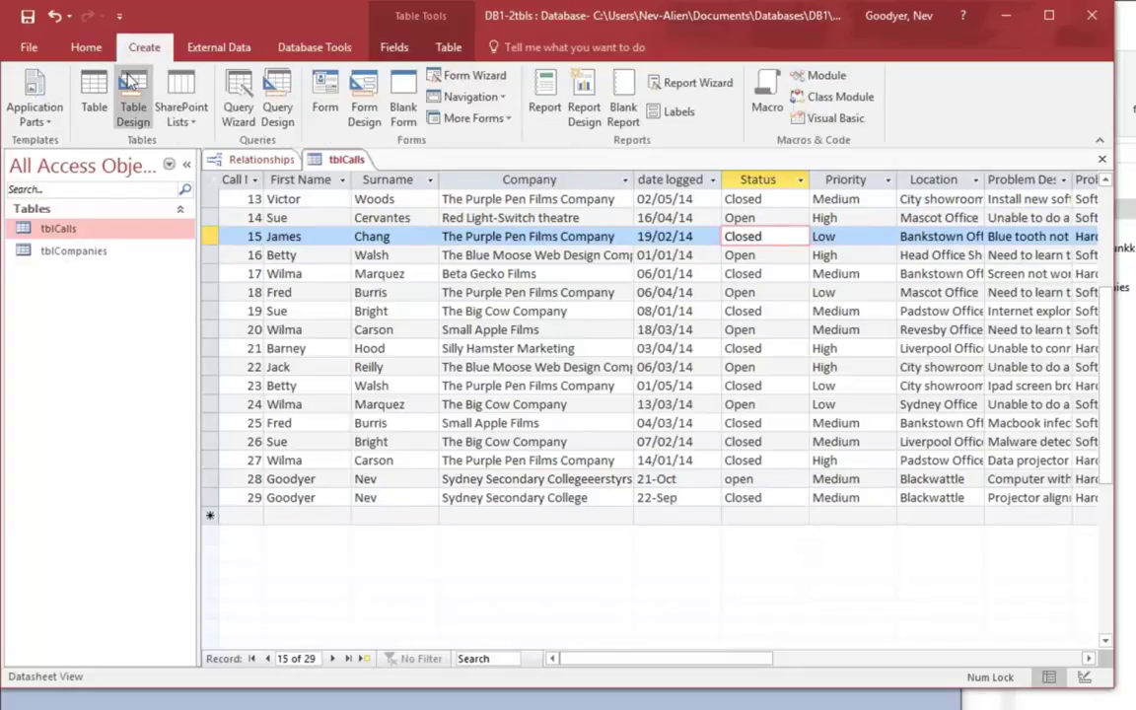
{"action": "left_click", "coordinate": [91, 87]}
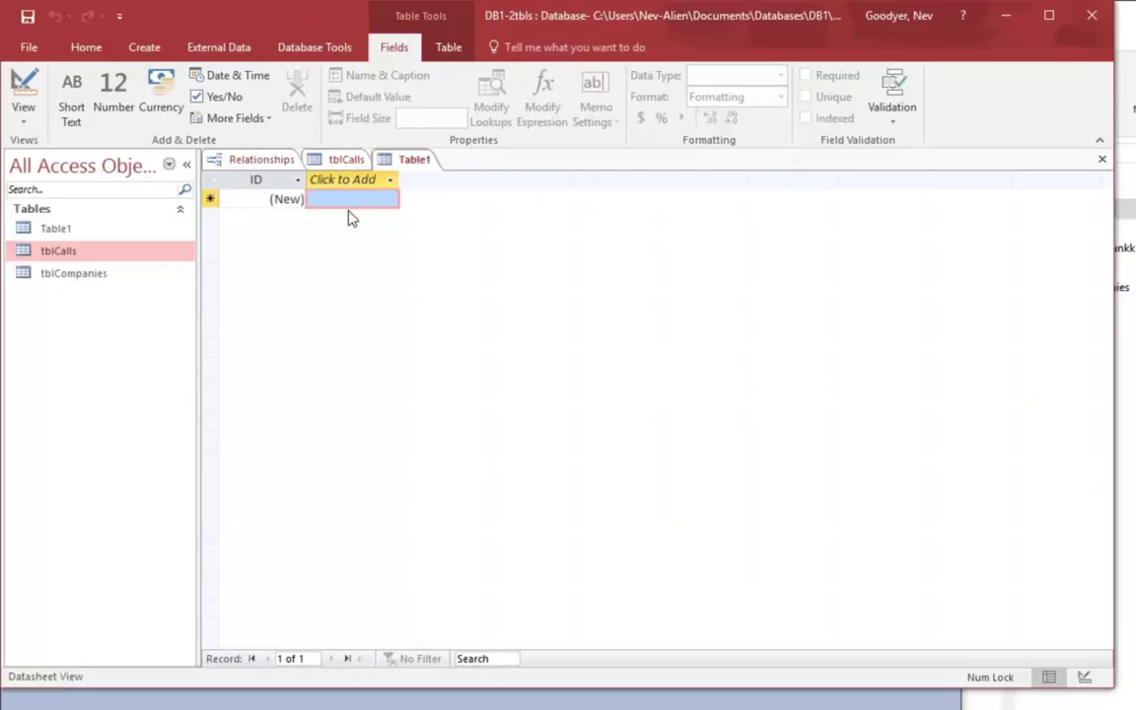
{"action": "type", "text": "Open"}
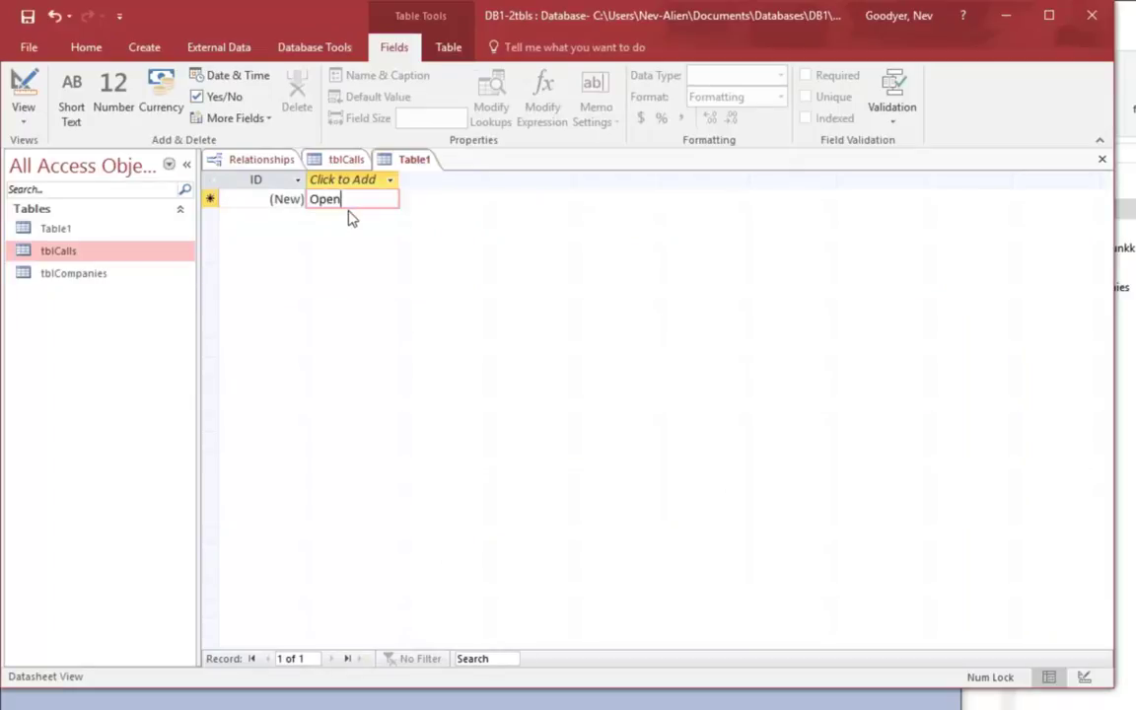
{"action": "key", "text": "Tab"}
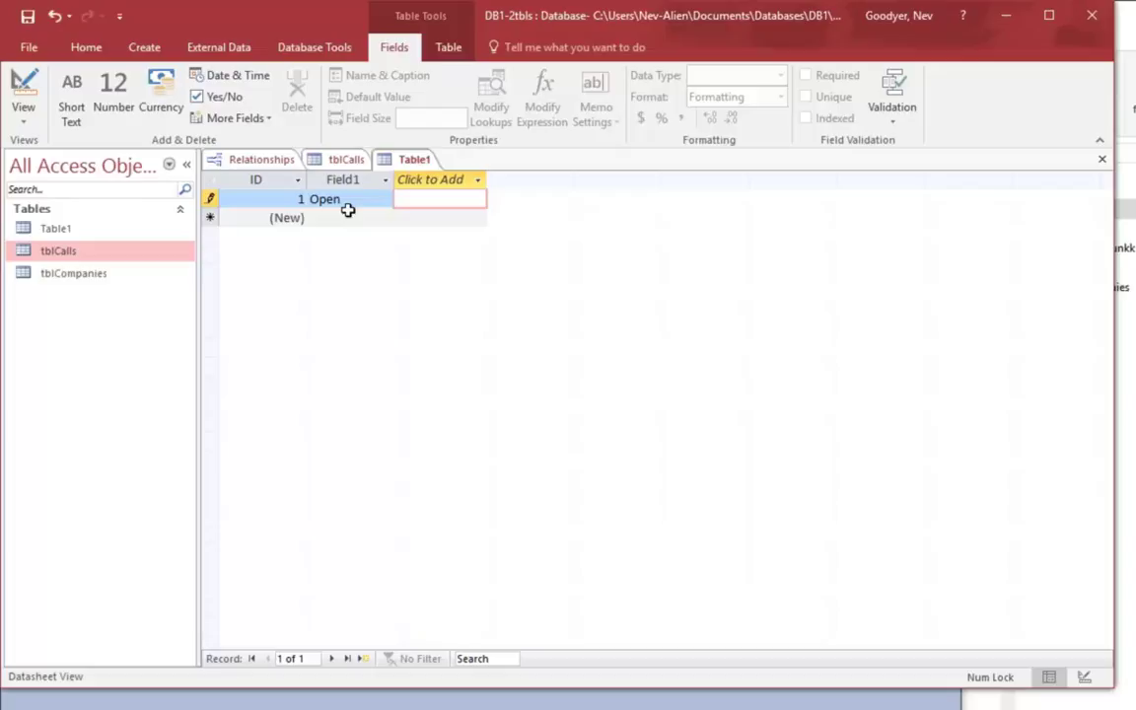
{"action": "left_click", "coordinate": [336, 222]}
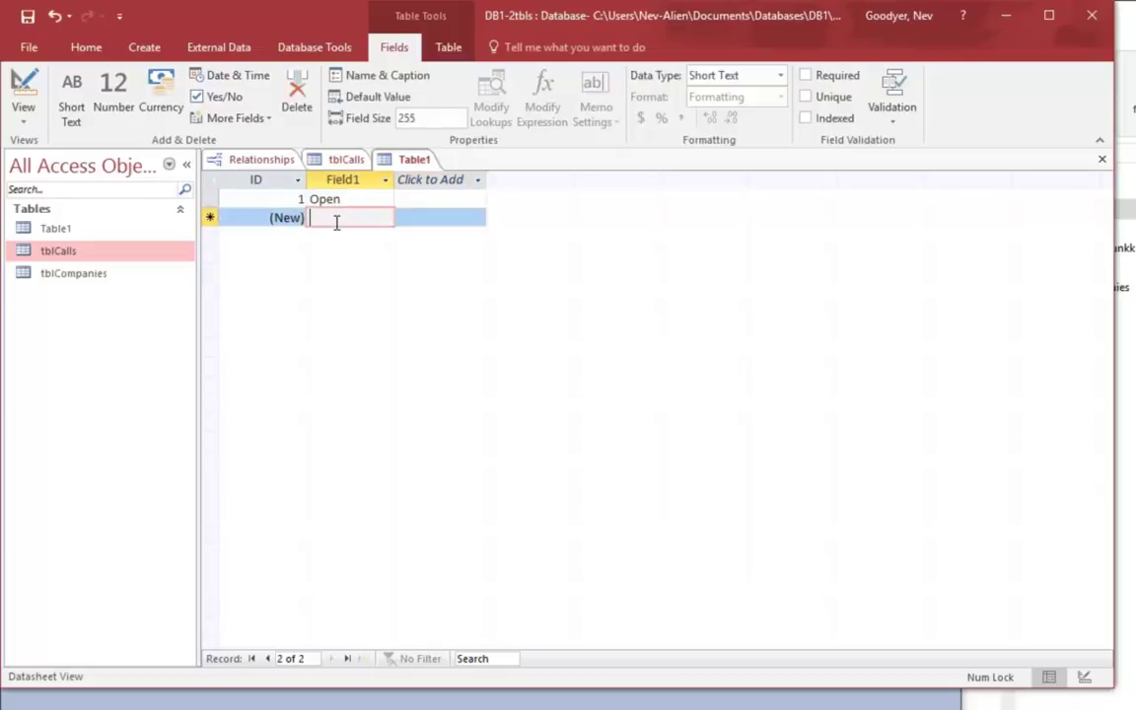
{"action": "type", "text": "Closed"}
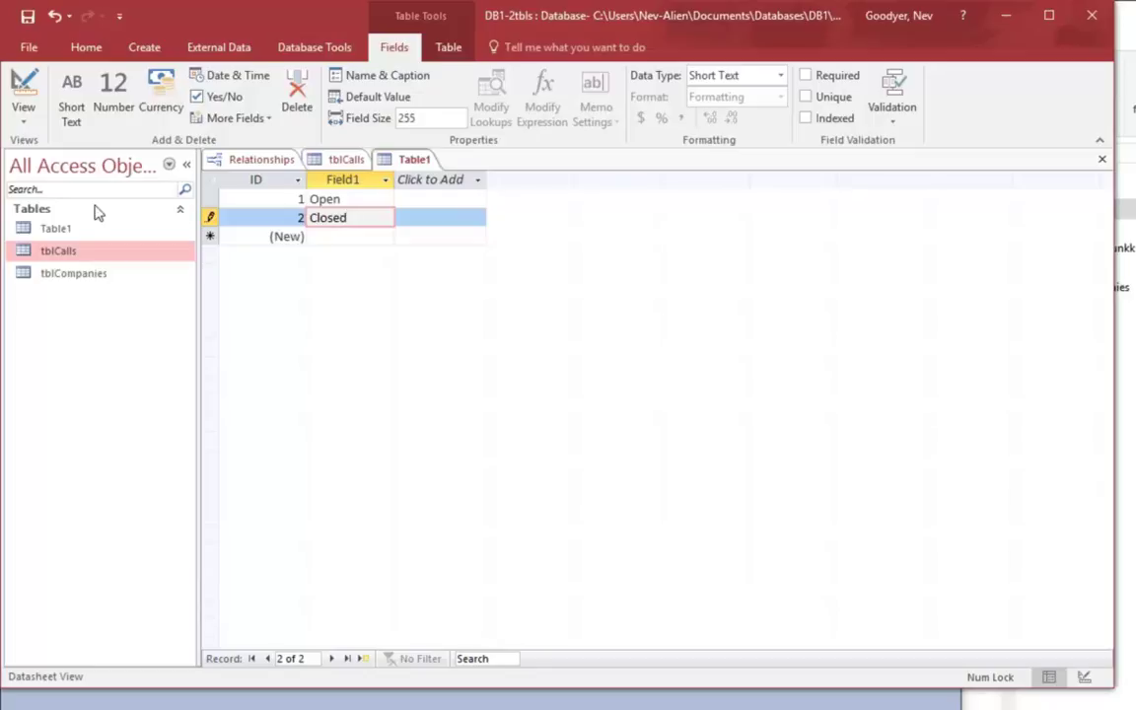
Step: Save the new table as tblStatus
{"action": "left_click", "coordinate": [28, 20]}
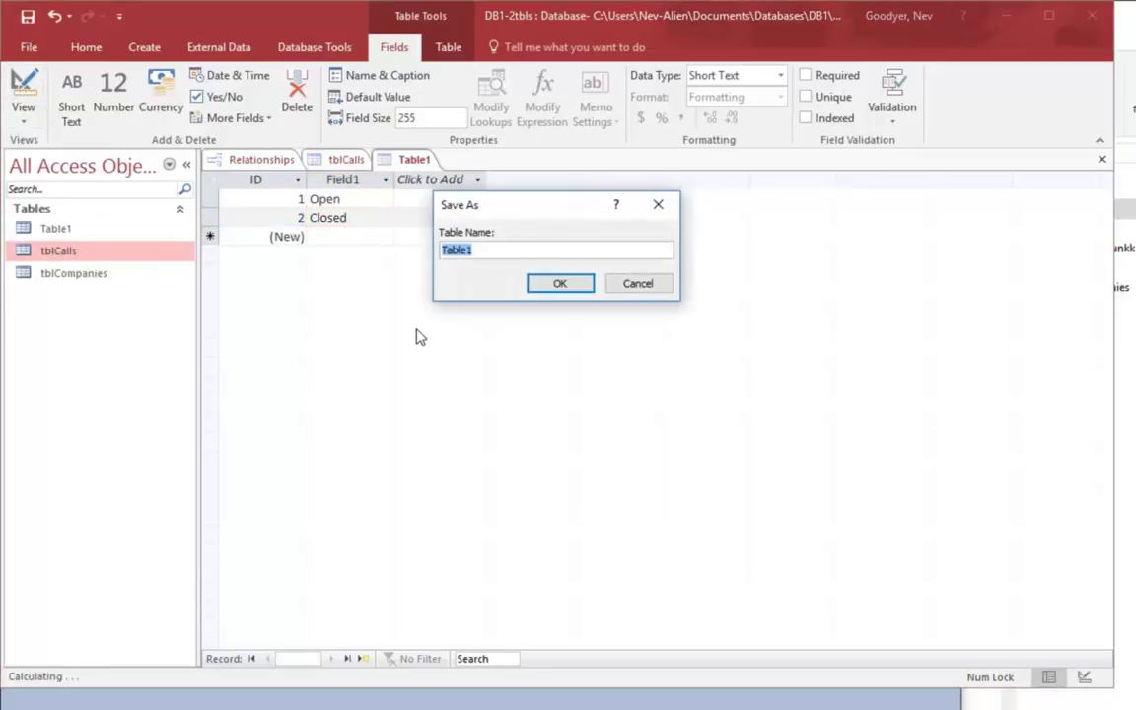
{"action": "type", "text": "tblStatus"}
{"action": "key", "text": "Return"}
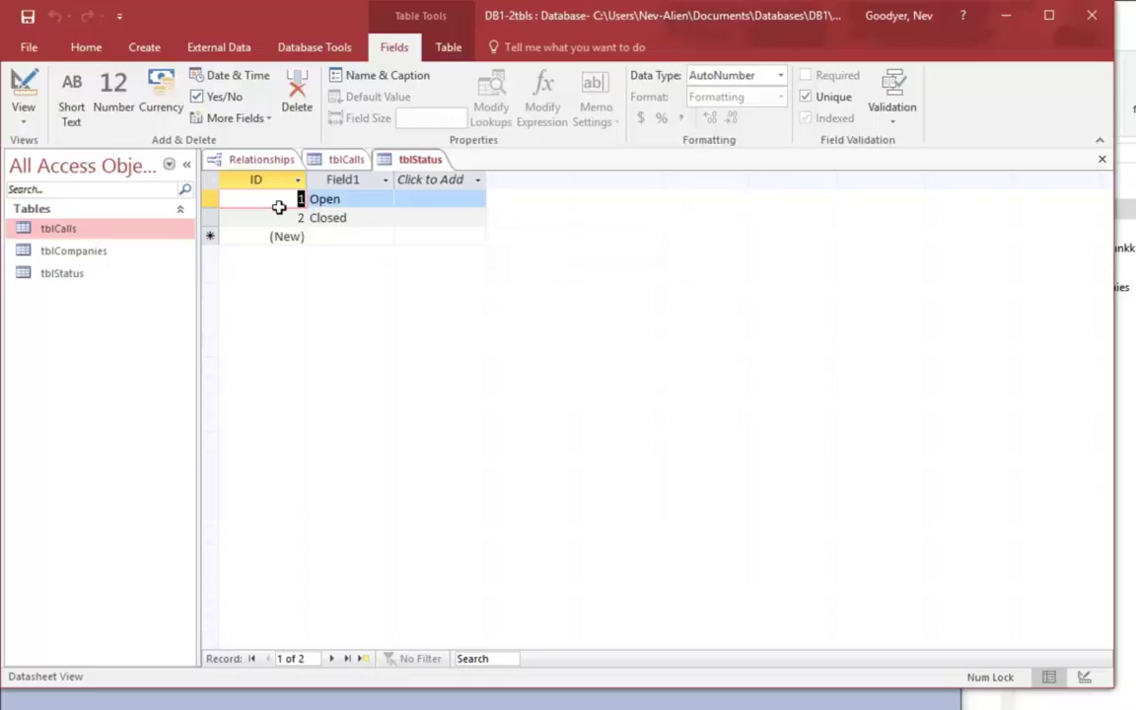
Step: Permanently delete the ID primary key field from the design of tblStatus
{"action": "left_click", "coordinate": [278, 179]}
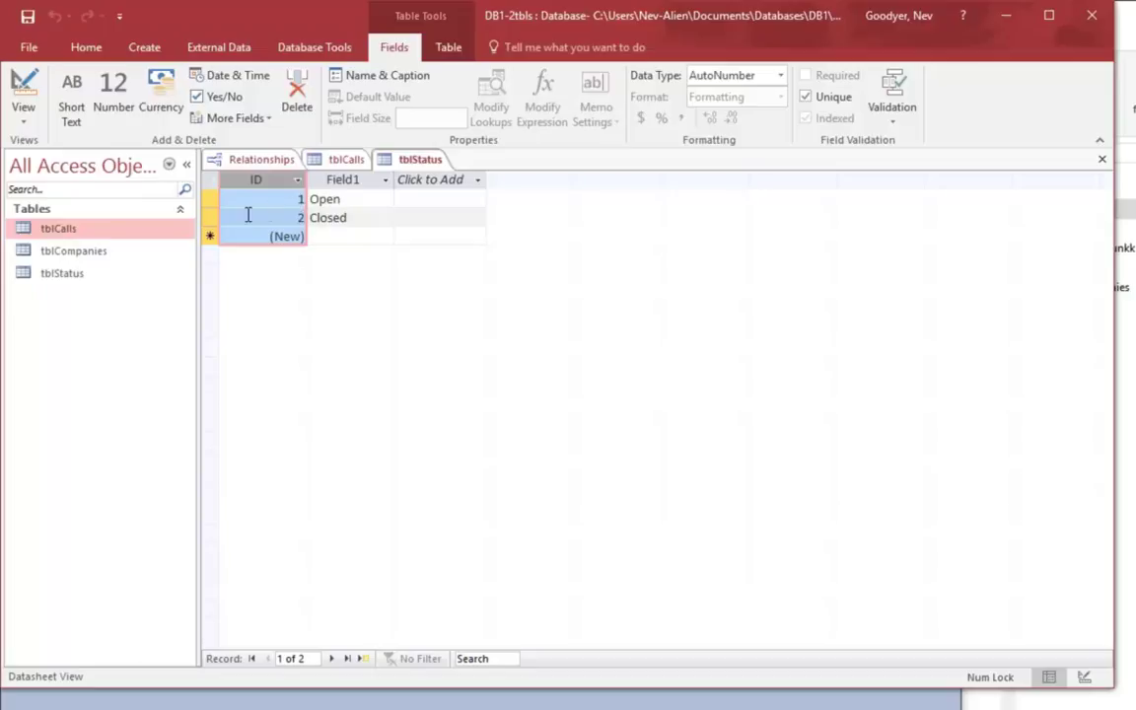
{"action": "left_click", "coordinate": [22, 89]}
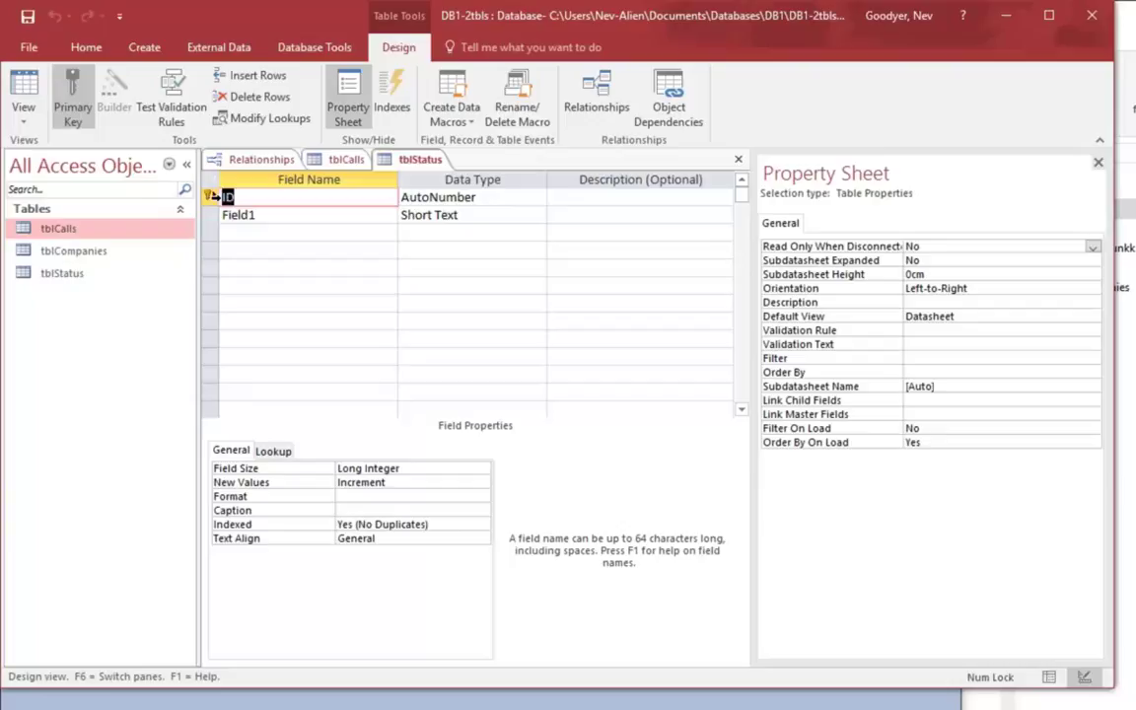
{"action": "left_click", "coordinate": [210, 199]}
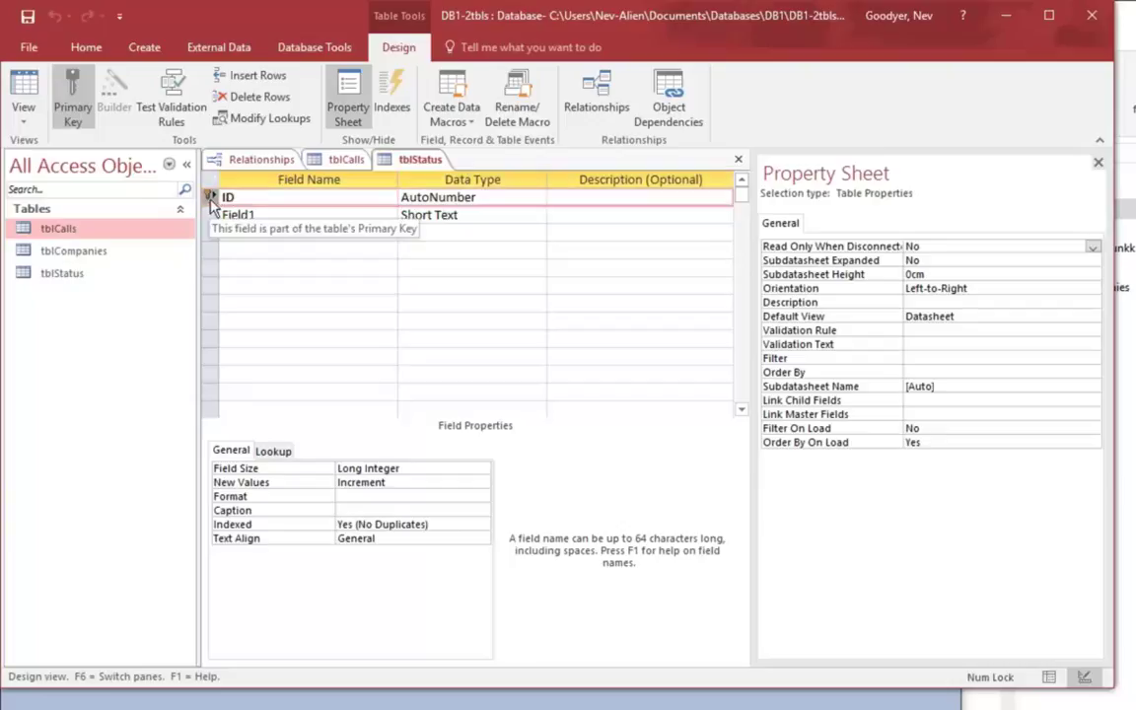
{"action": "key", "text": "Delete"}
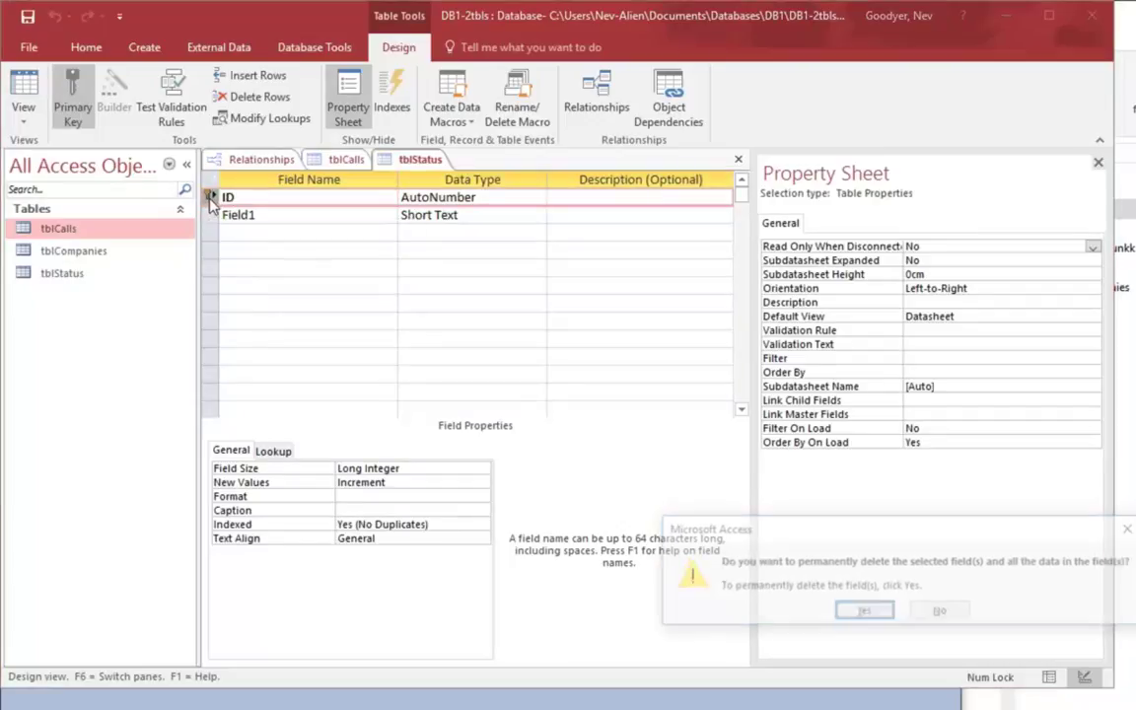
{"action": "left_click", "coordinate": [863, 613]}
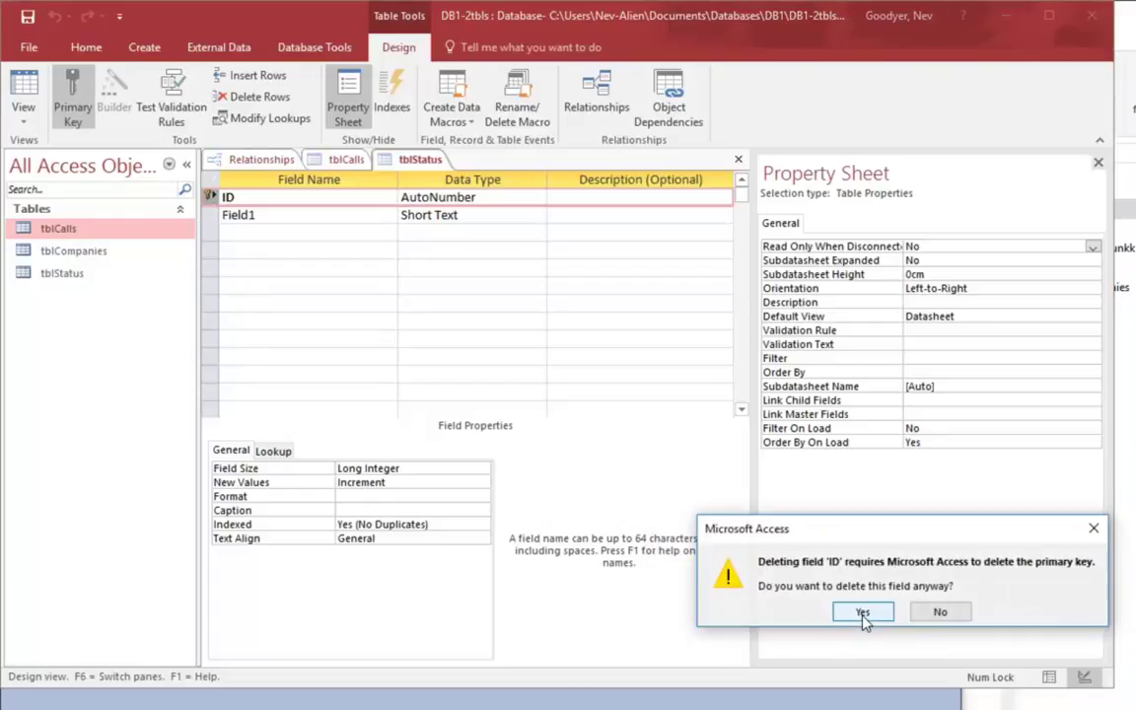
{"action": "left_click", "coordinate": [862, 612]}
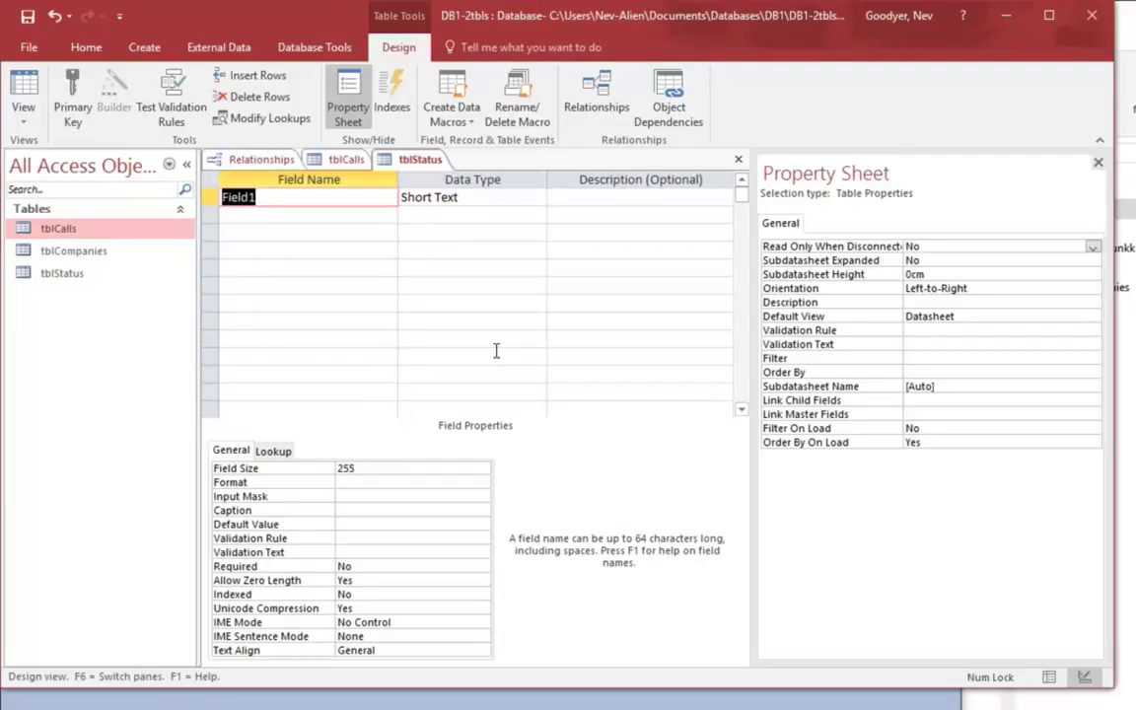
Step: Rename the only field of tblStatus to Status_ID, save the table and close its datasheet
{"action": "type", "text": "Status_ID"}
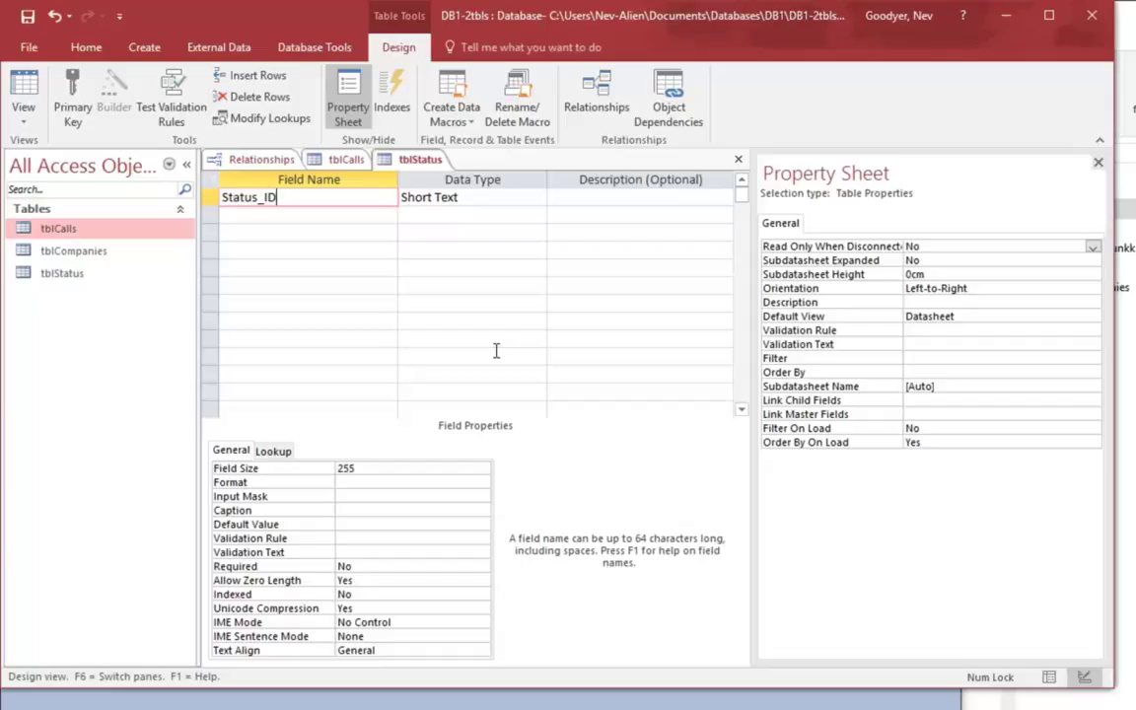
{"action": "key", "text": "Tab"}
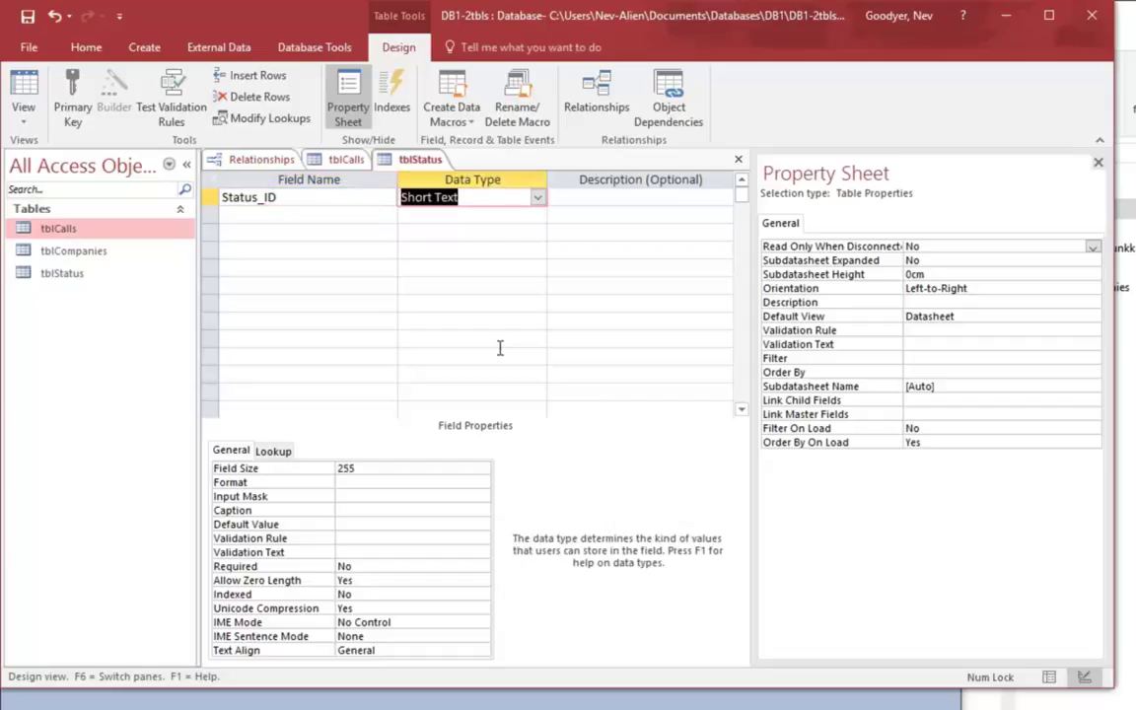
{"action": "left_click", "coordinate": [514, 306]}
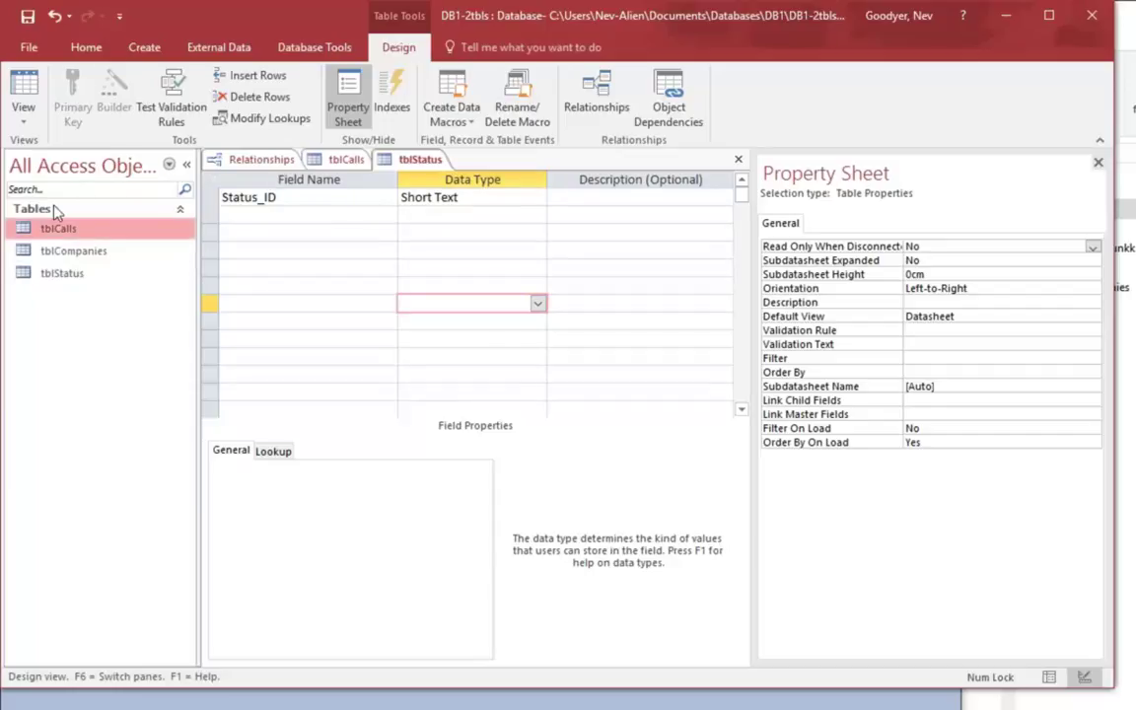
{"action": "left_click", "coordinate": [24, 99]}
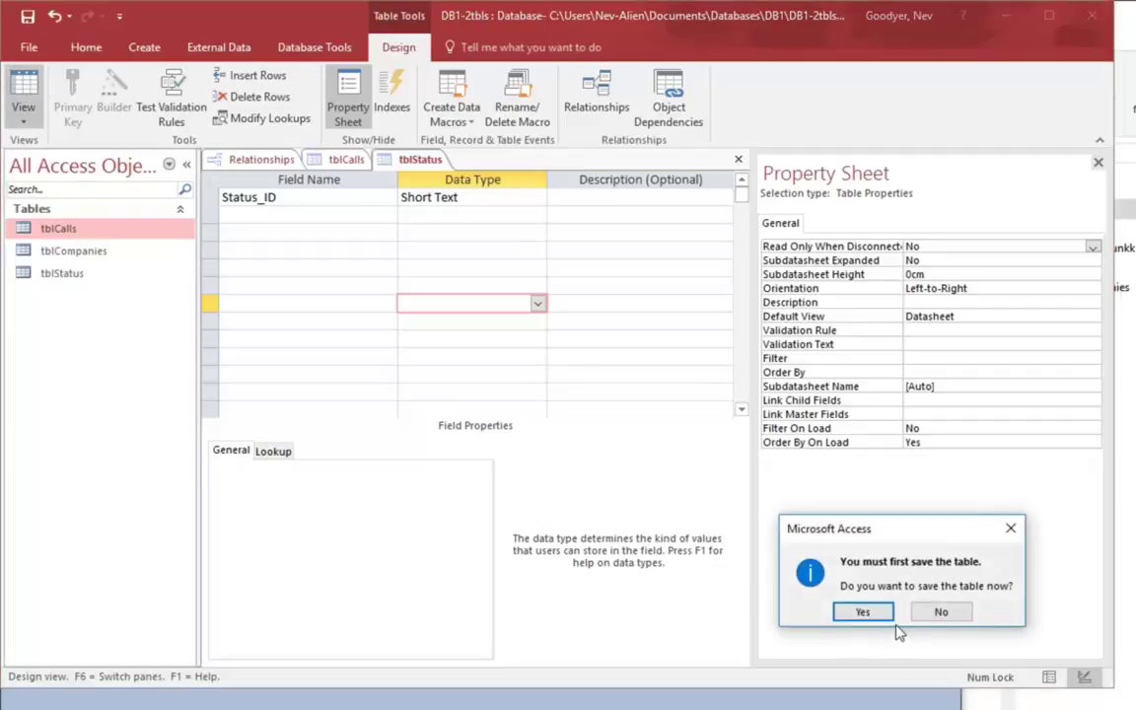
{"action": "left_click", "coordinate": [864, 613]}
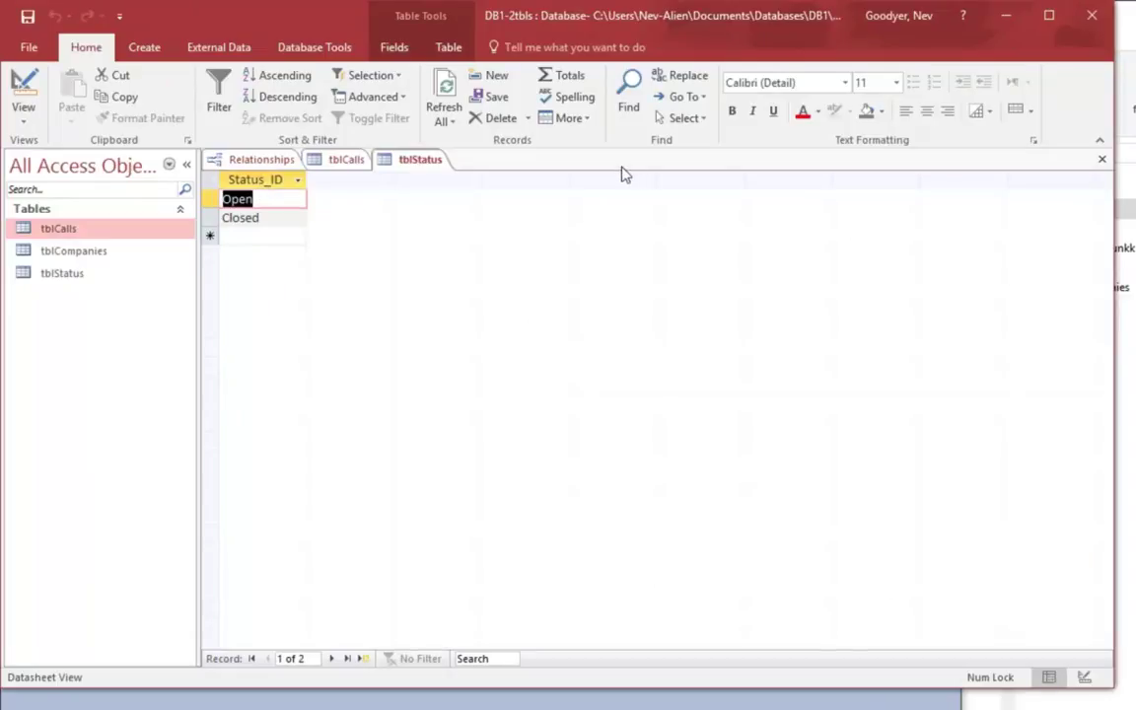
{"action": "left_click", "coordinate": [1100, 161]}
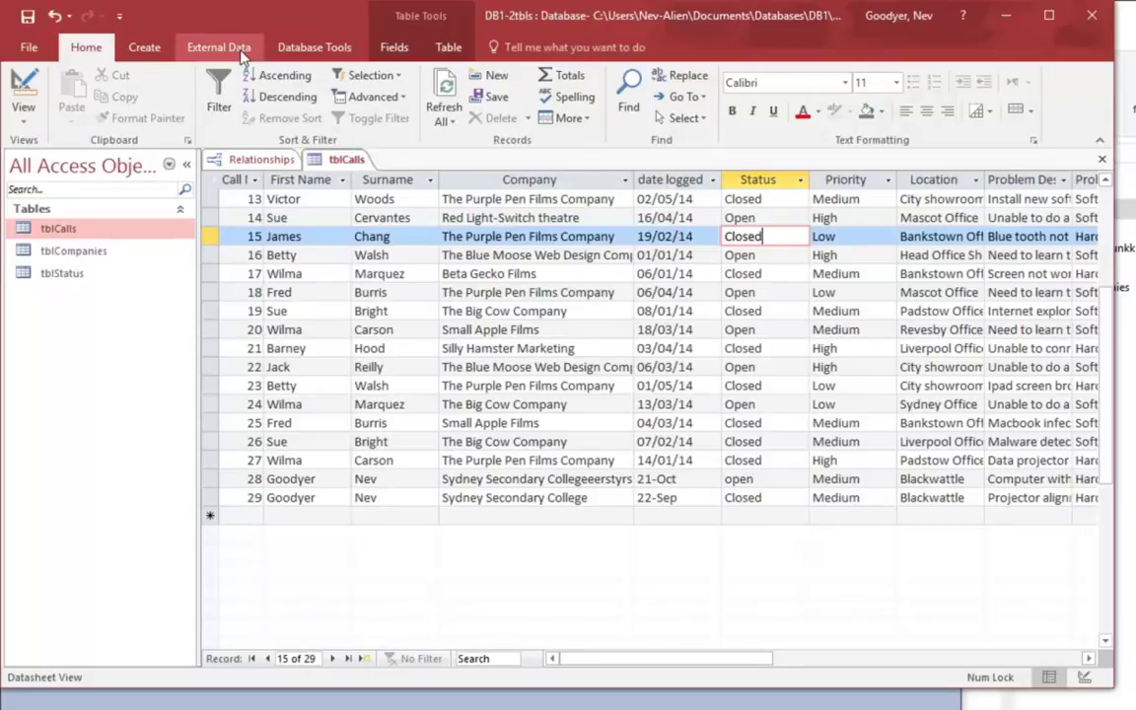
Step: Add tblStatus to the Relationships layout
{"action": "left_click", "coordinate": [300, 47]}
{"action": "left_click", "coordinate": [220, 98]}
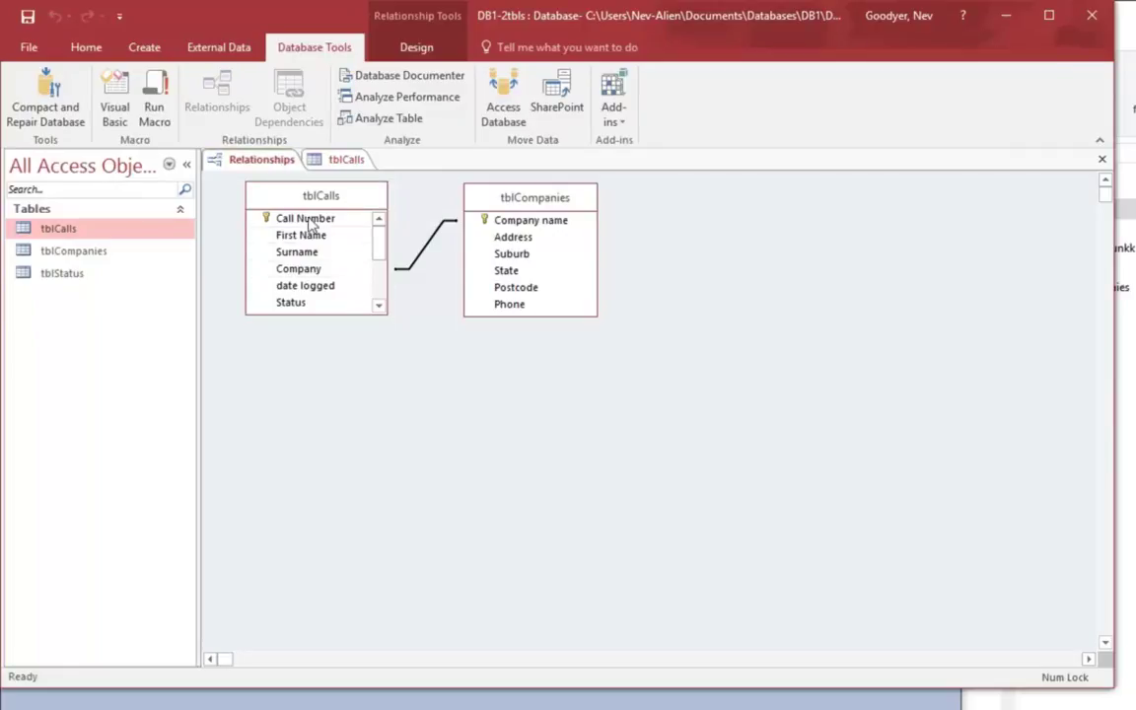
{"action": "right_click", "coordinate": [675, 412]}
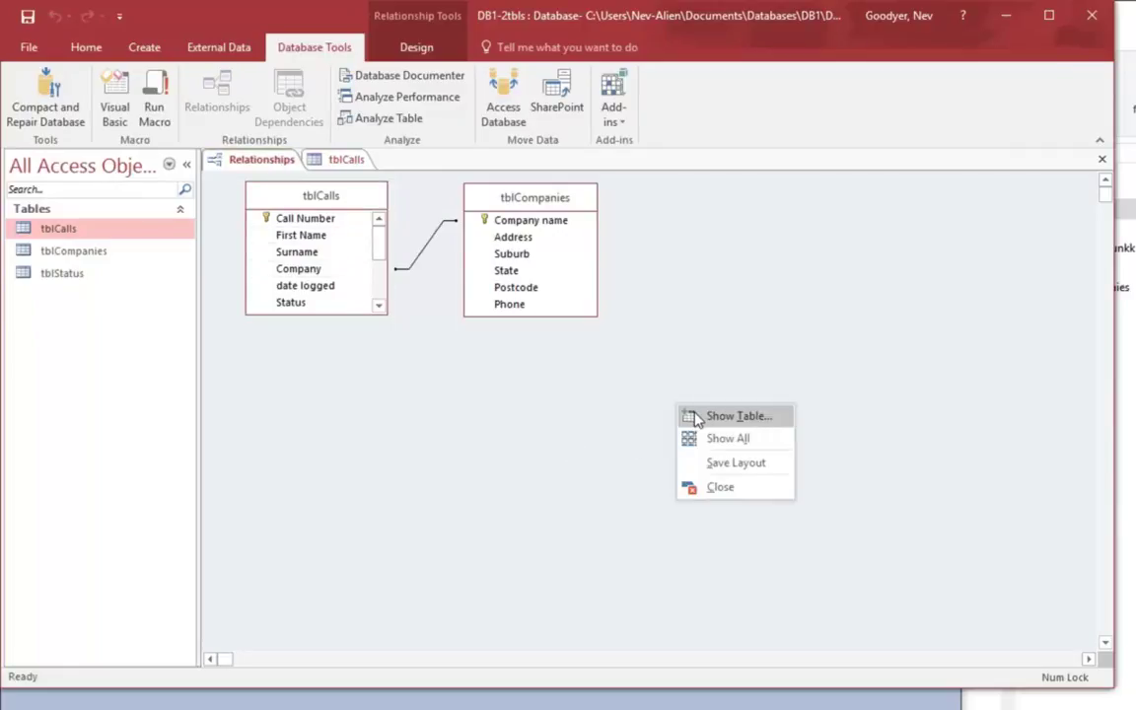
{"action": "left_click", "coordinate": [692, 416]}
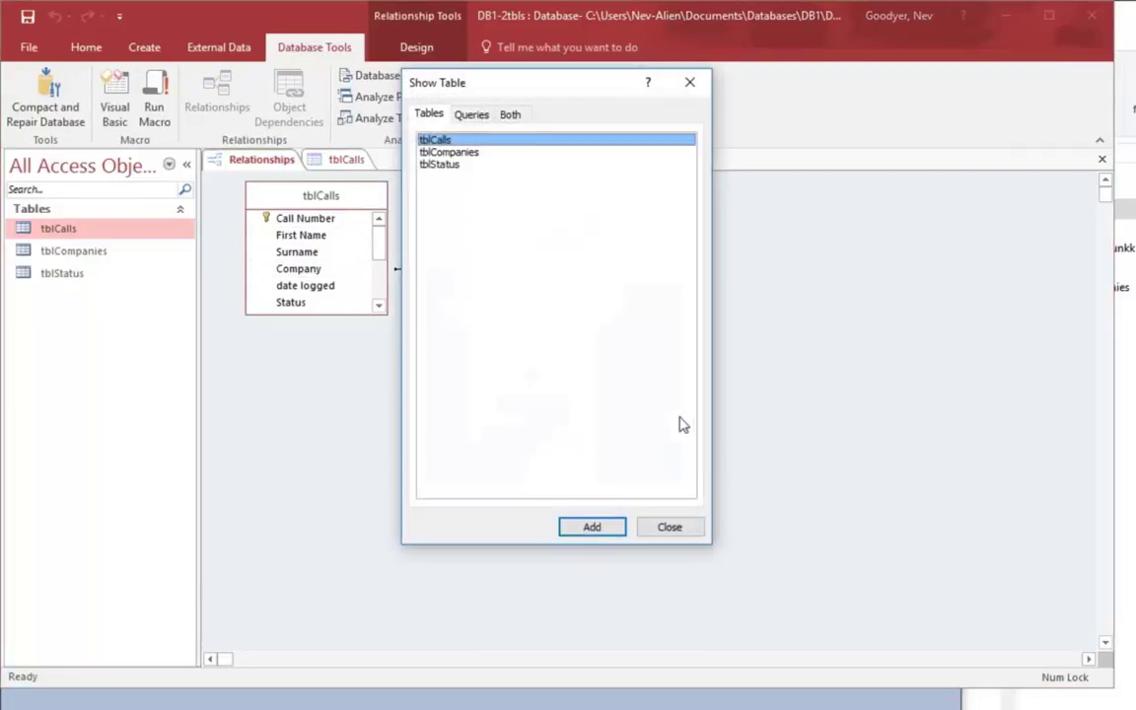
{"action": "double_click", "coordinate": [453, 170]}
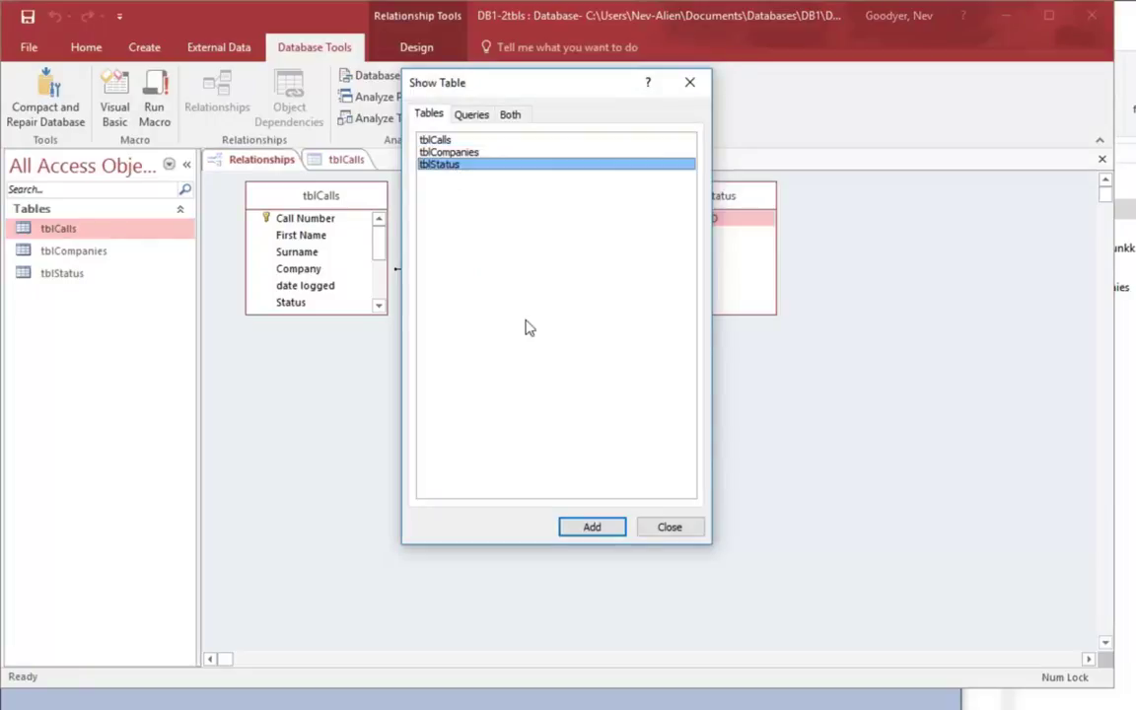
{"action": "left_click", "coordinate": [677, 530]}
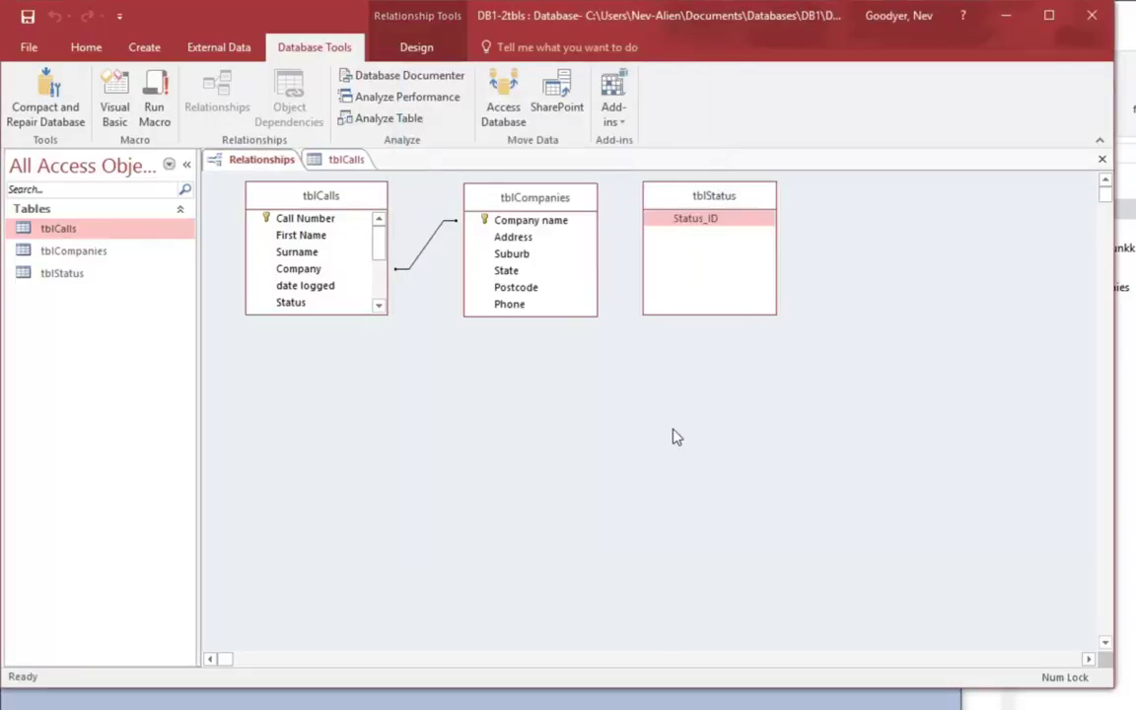
Step: Move tblStatus below tblCompanies in the layout and enlarge tblCalls enough to show all its fields
{"action": "left_click_drag", "start_coordinate": [699, 200], "coordinate": [308, 257]}
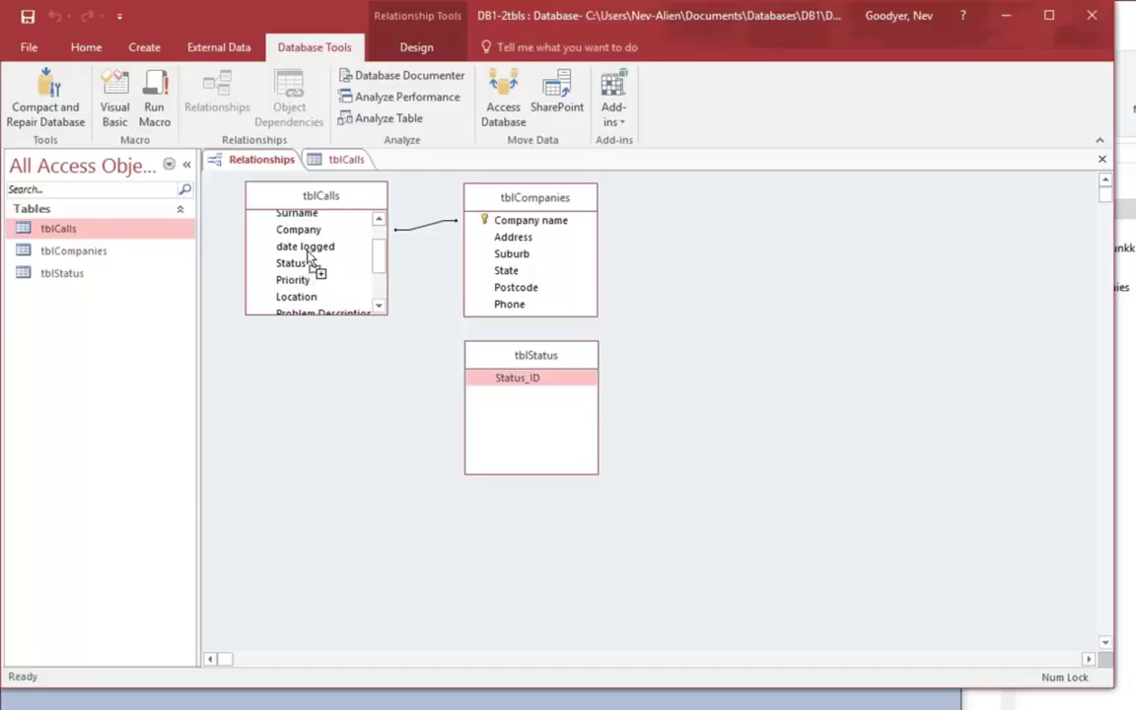
{"action": "left_click_drag", "start_coordinate": [316, 205], "coordinate": [299, 251]}
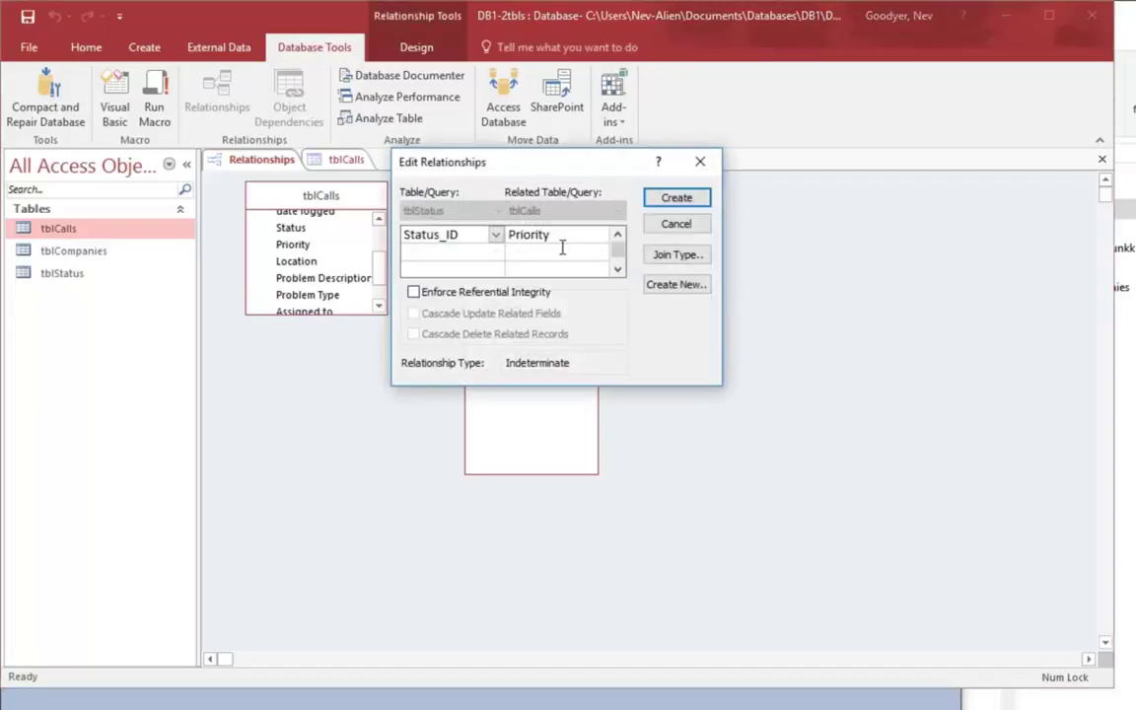
{"action": "left_click", "coordinate": [667, 227]}
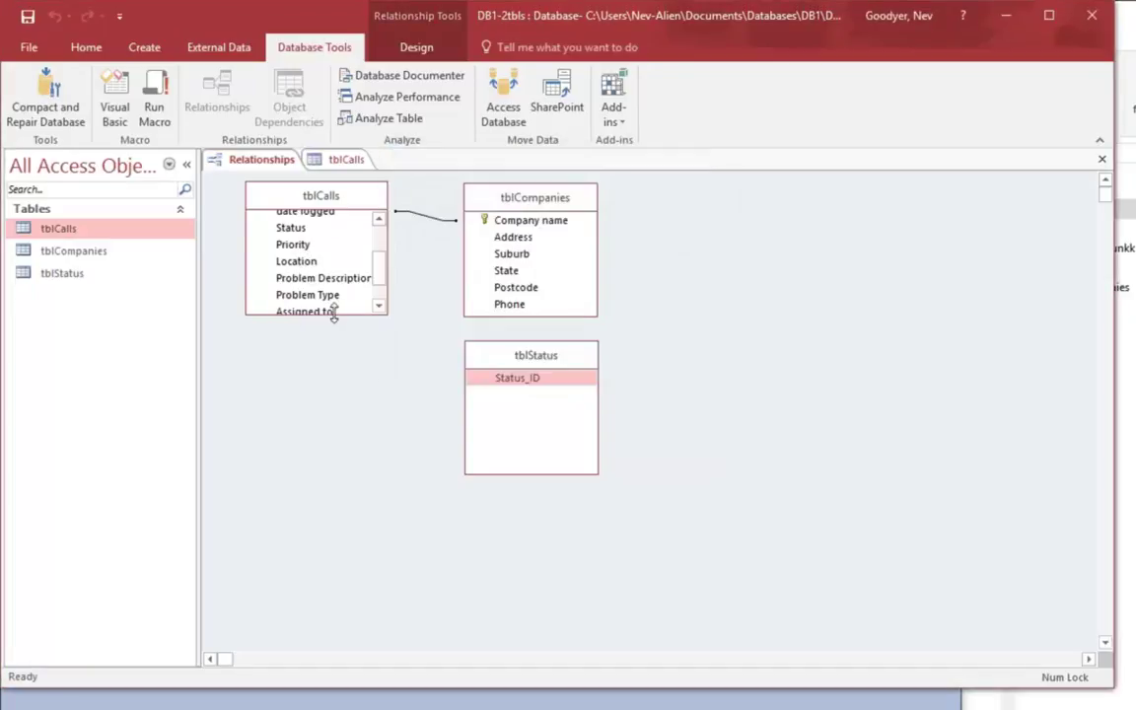
{"action": "left_click_drag", "start_coordinate": [329, 313], "coordinate": [279, 483]}
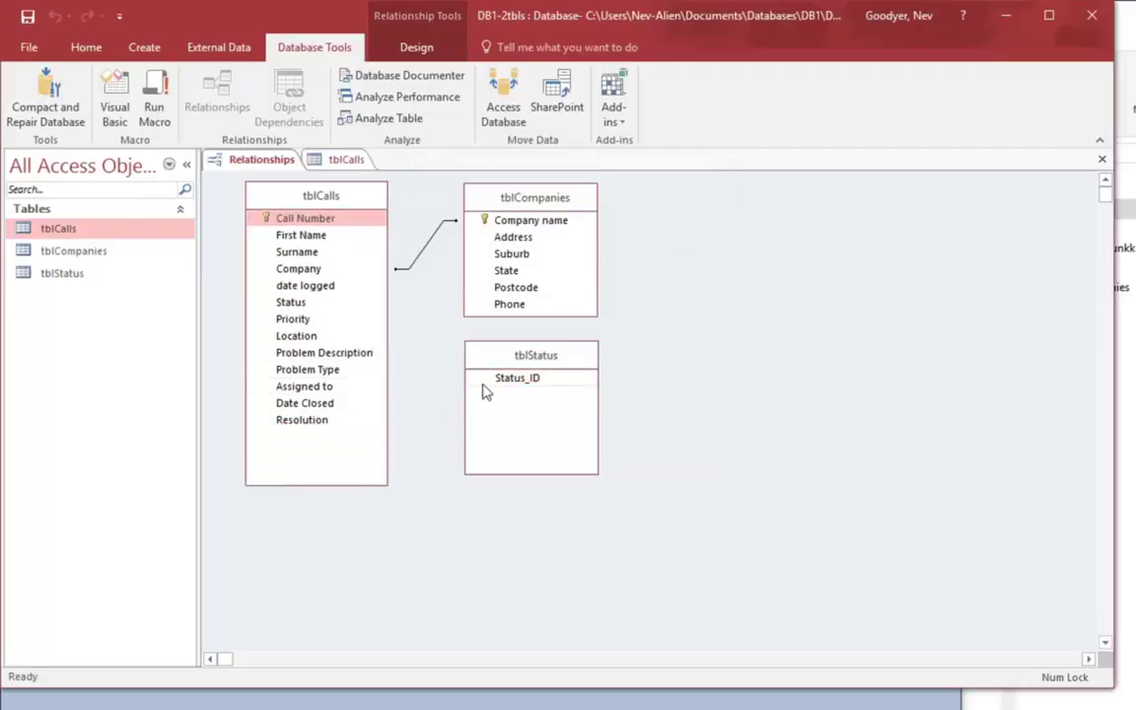
Step: Try to relate Status_ID in tblStatus to Status in tblCalls with Enforce Referential Integrity enabled
{"action": "left_click_drag", "start_coordinate": [498, 381], "coordinate": [290, 303]}
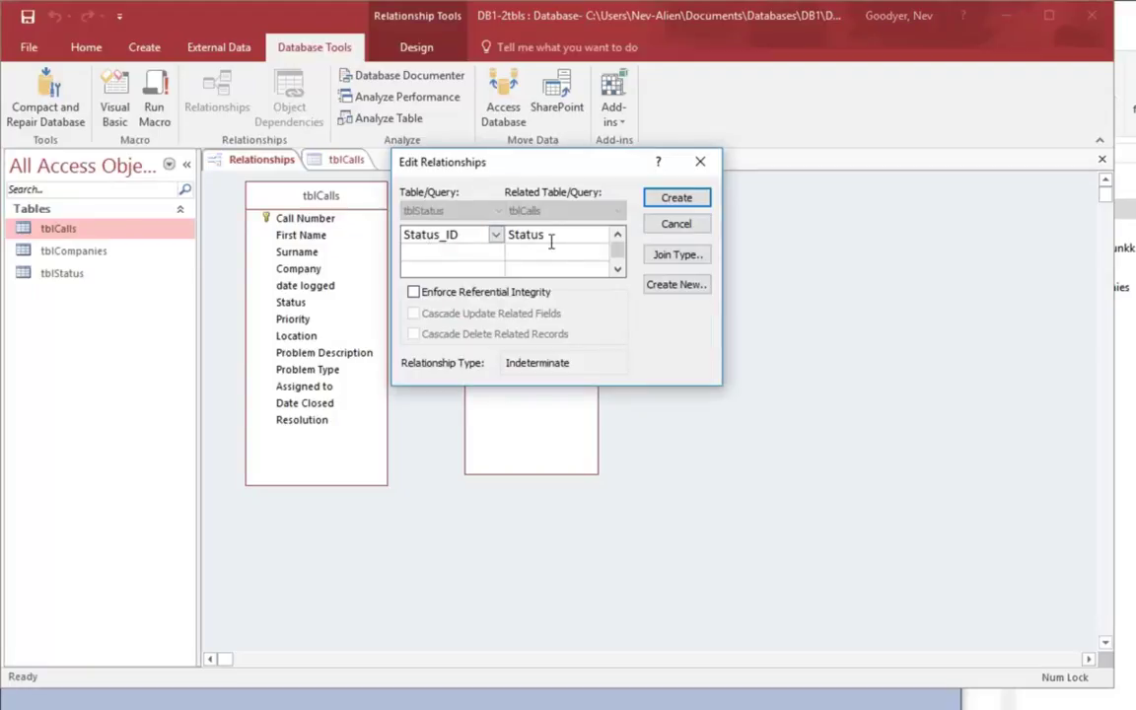
{"action": "left_click", "coordinate": [413, 292]}
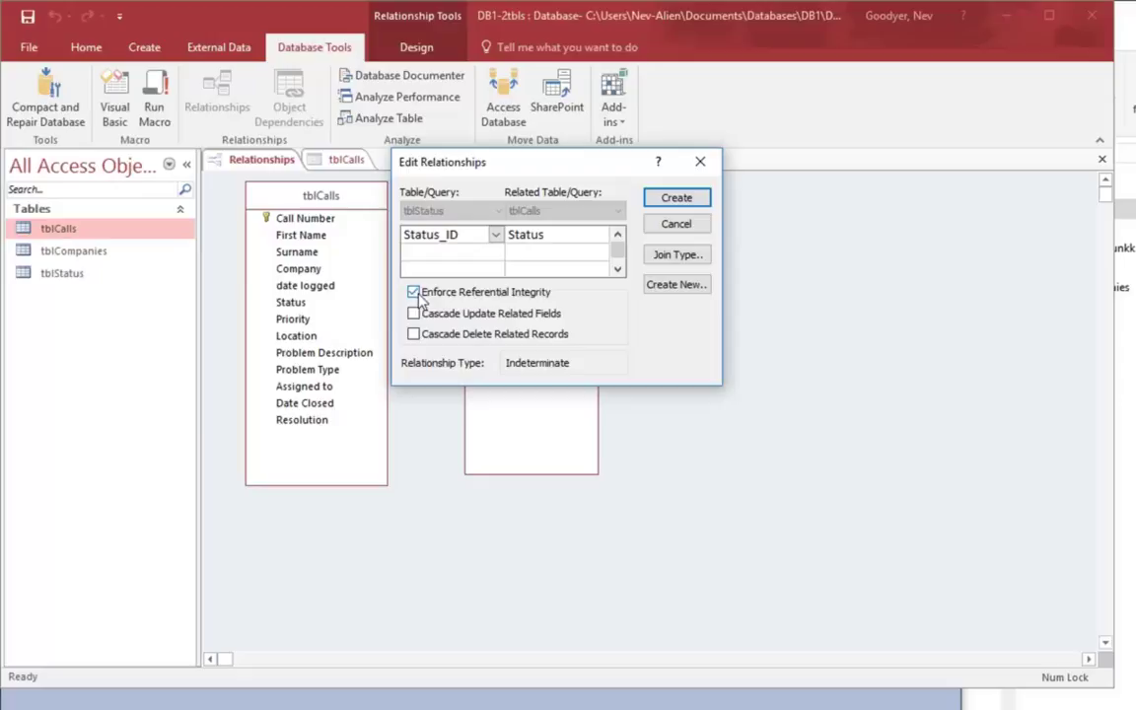
{"action": "left_click", "coordinate": [674, 199]}
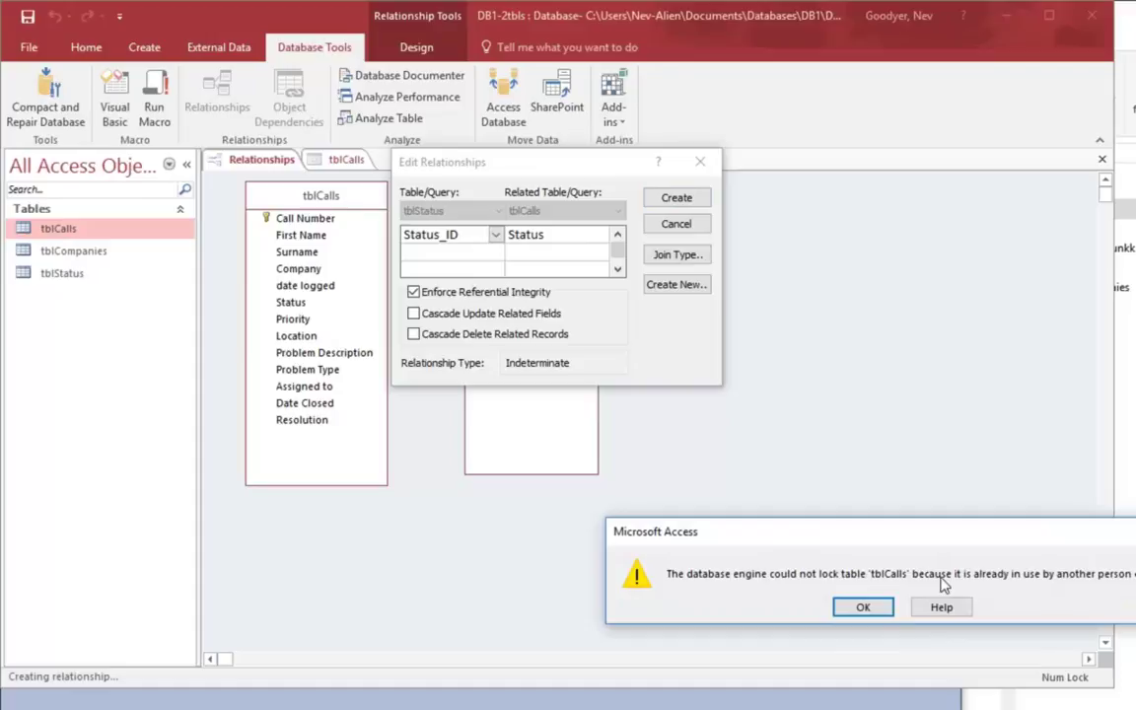
{"action": "left_click", "coordinate": [863, 608]}
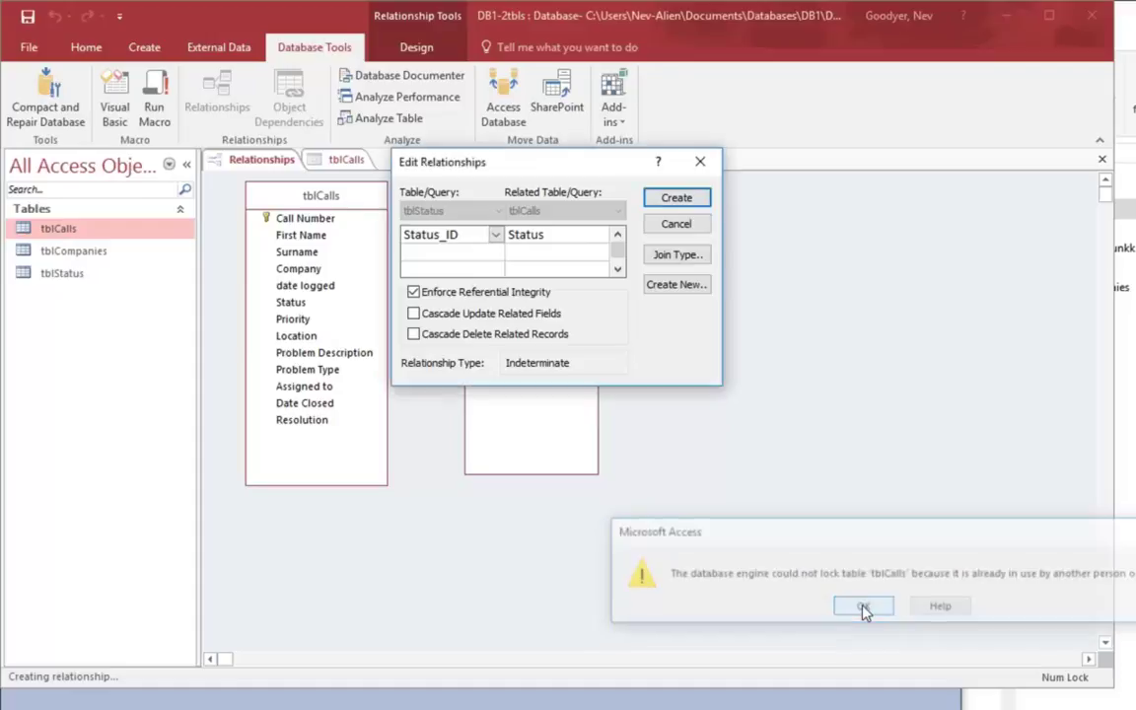
{"action": "left_click", "coordinate": [676, 224]}
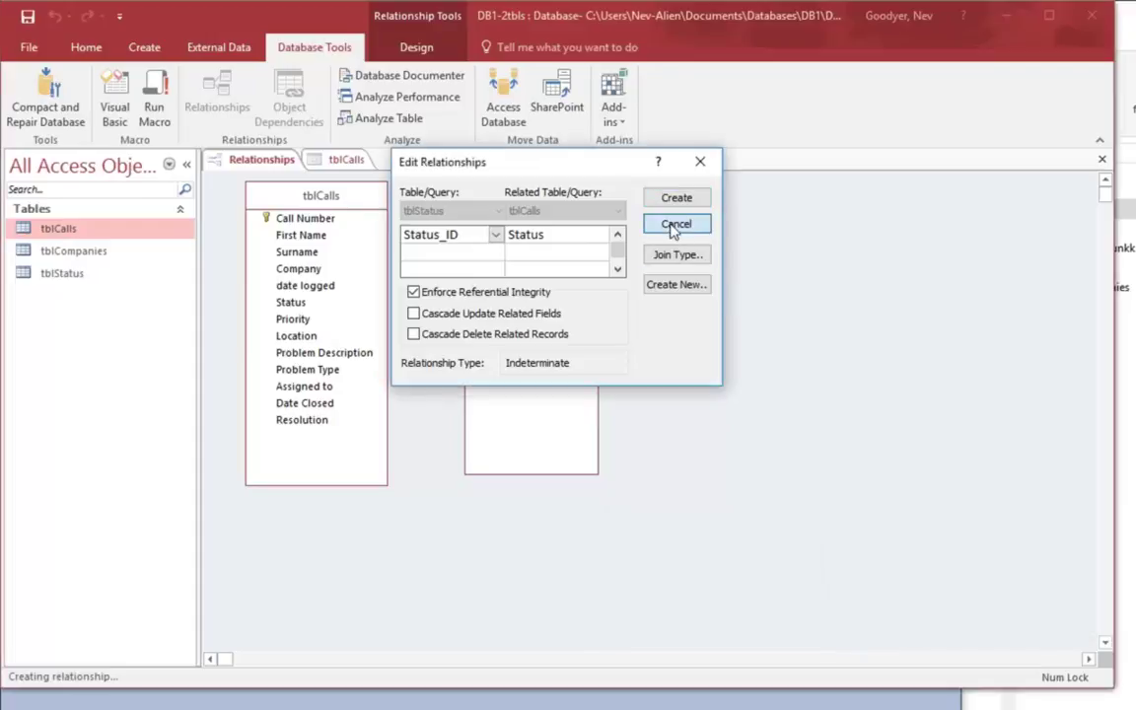
Step: Close the tblCalls datasheet and try again to relate Status_ID to Status in tblCalls with referential integrity enforced
{"action": "left_click", "coordinate": [339, 162]}
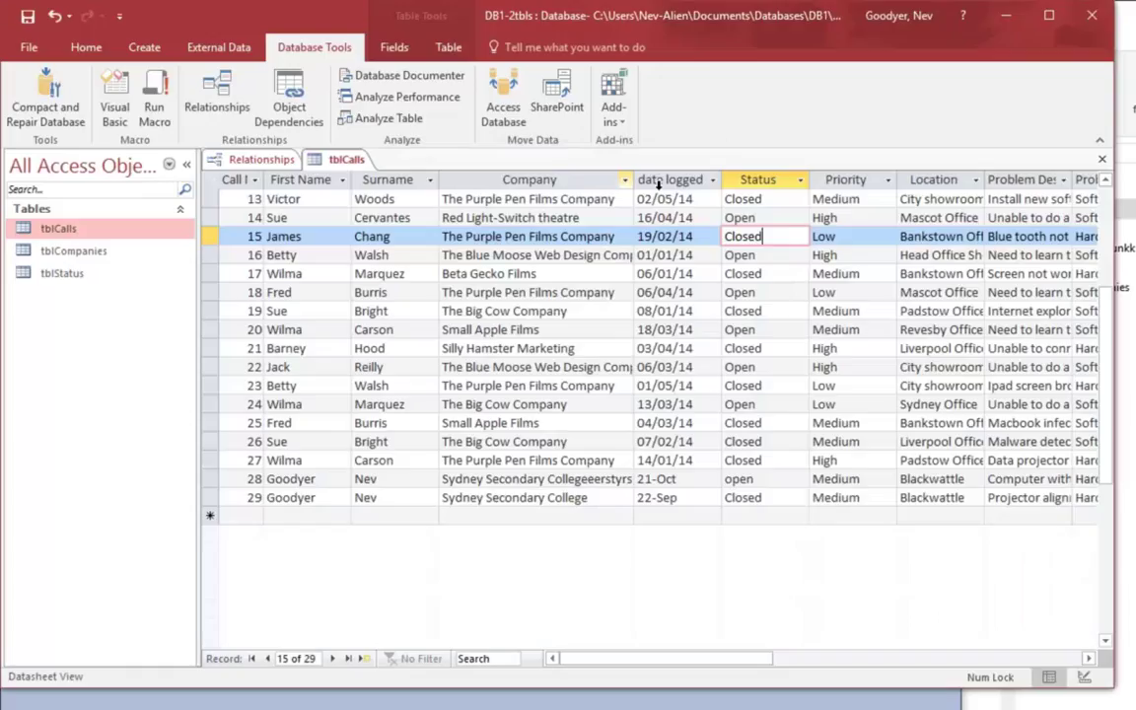
{"action": "left_click", "coordinate": [1101, 159]}
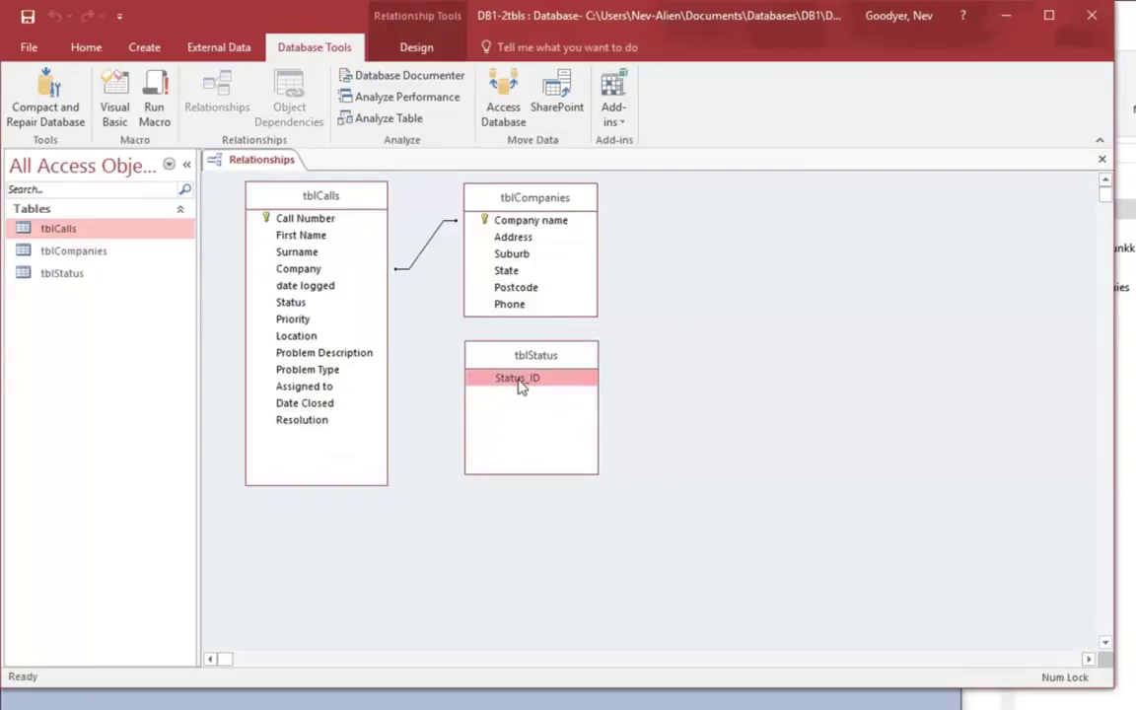
{"action": "left_click_drag", "start_coordinate": [521, 385], "coordinate": [301, 299]}
{"action": "left_click", "coordinate": [477, 296]}
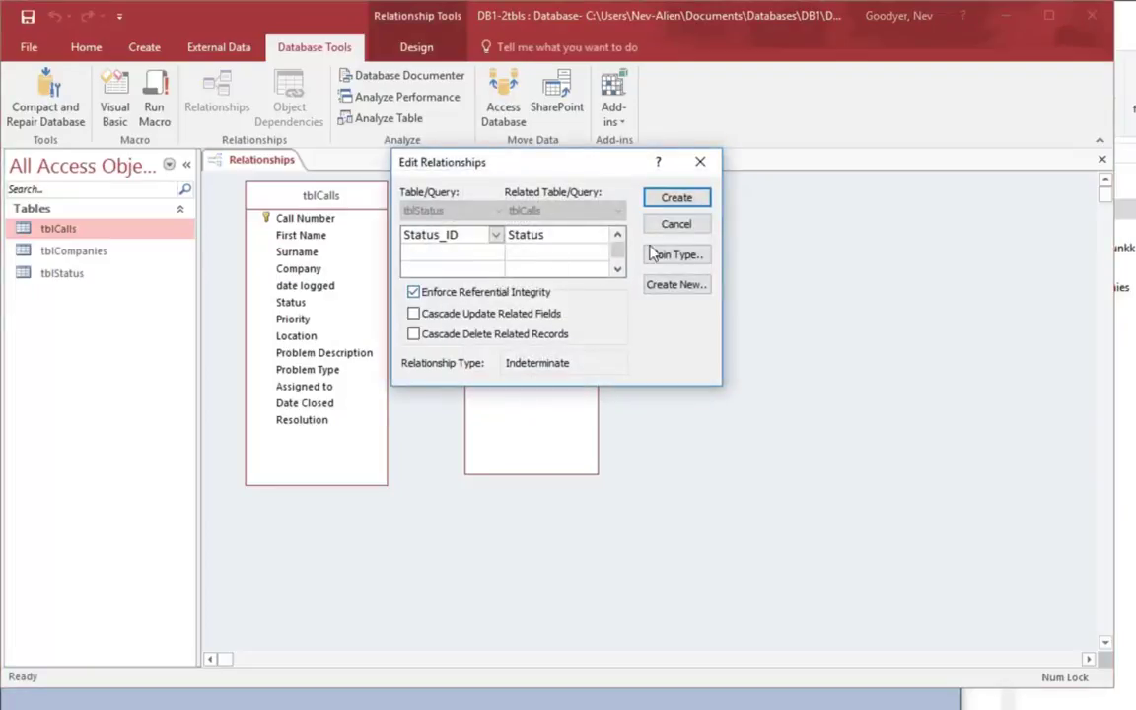
{"action": "left_click", "coordinate": [680, 196]}
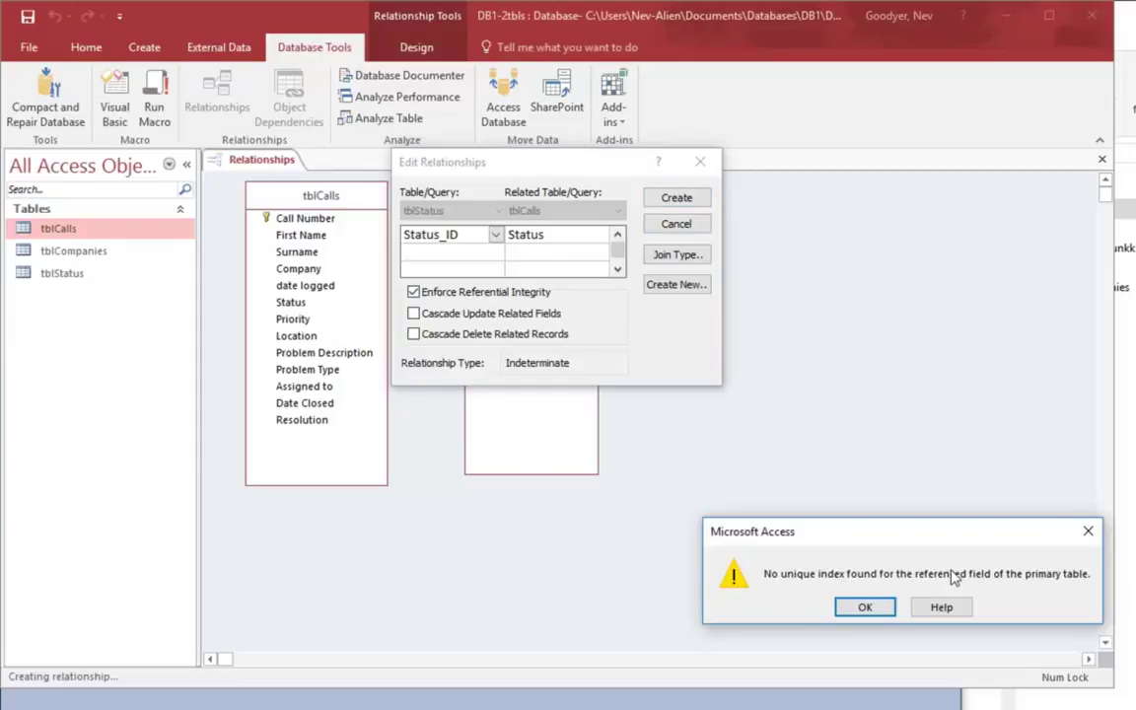
{"action": "left_click", "coordinate": [865, 608]}
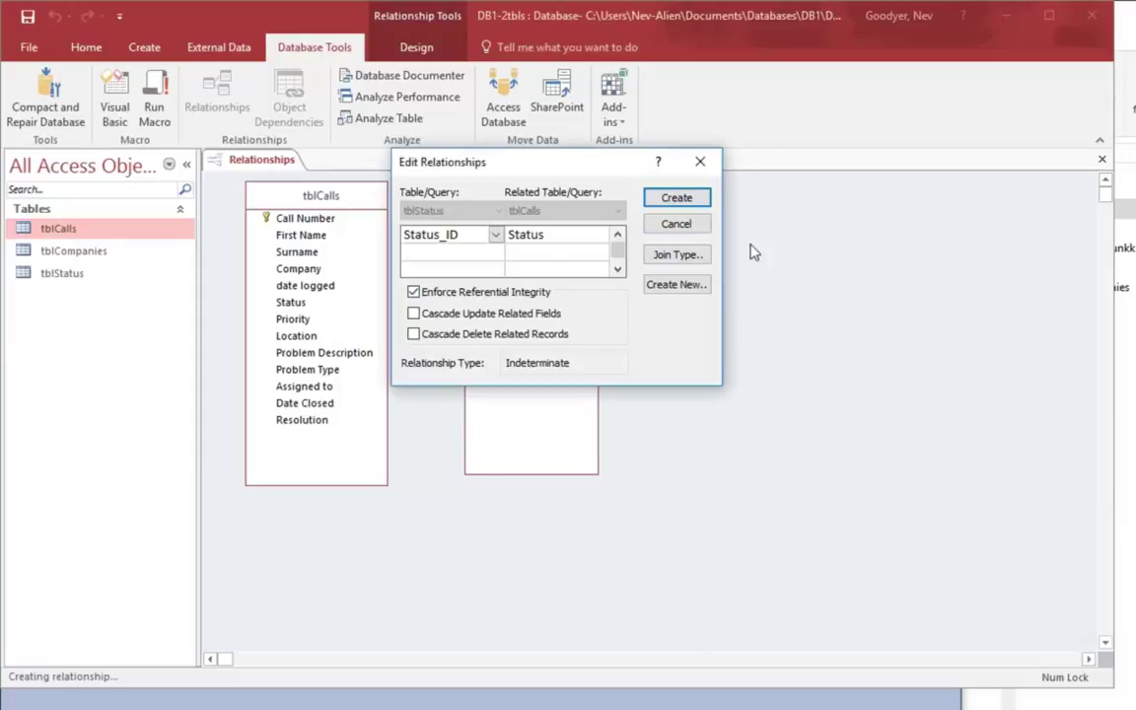
{"action": "left_click", "coordinate": [700, 162]}
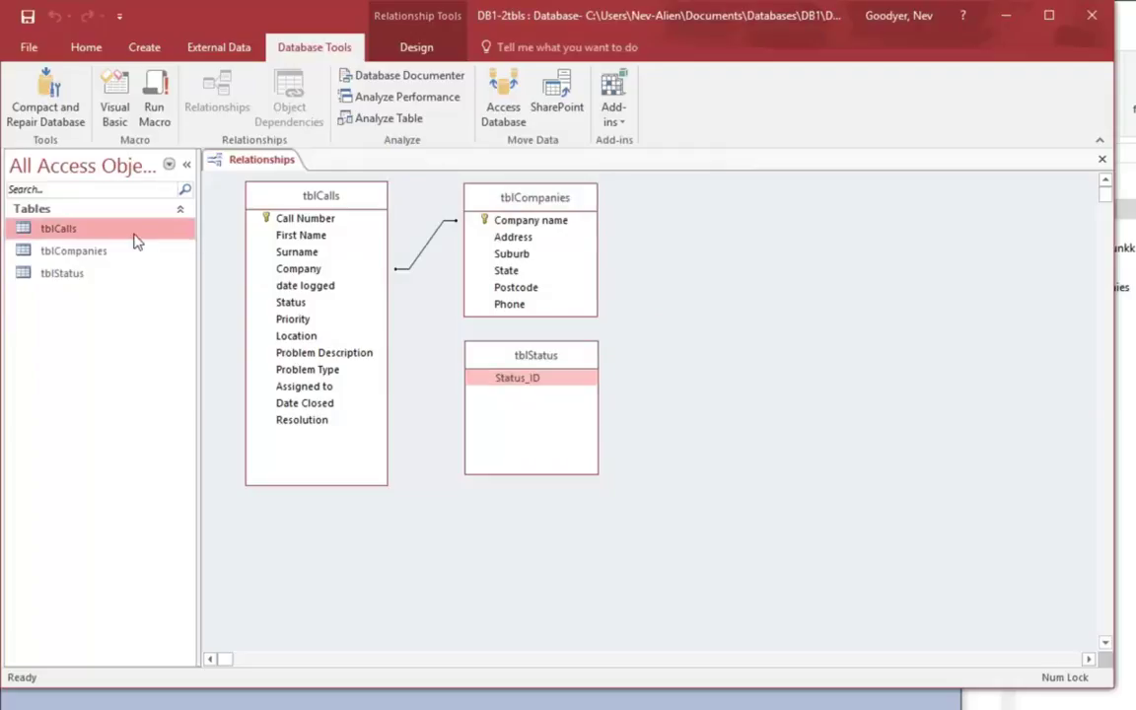
Step: Set Status_ID as the primary key in the design of tblStatus, save the table and close it
{"action": "right_click", "coordinate": [66, 277]}
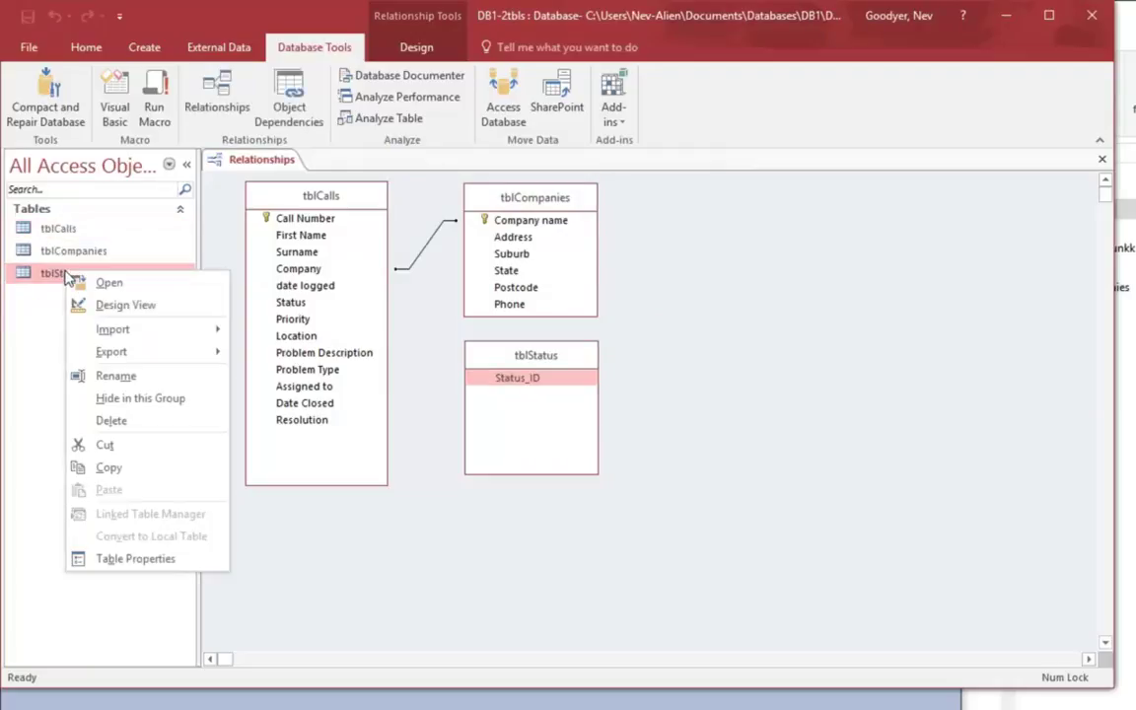
{"action": "left_click", "coordinate": [84, 299]}
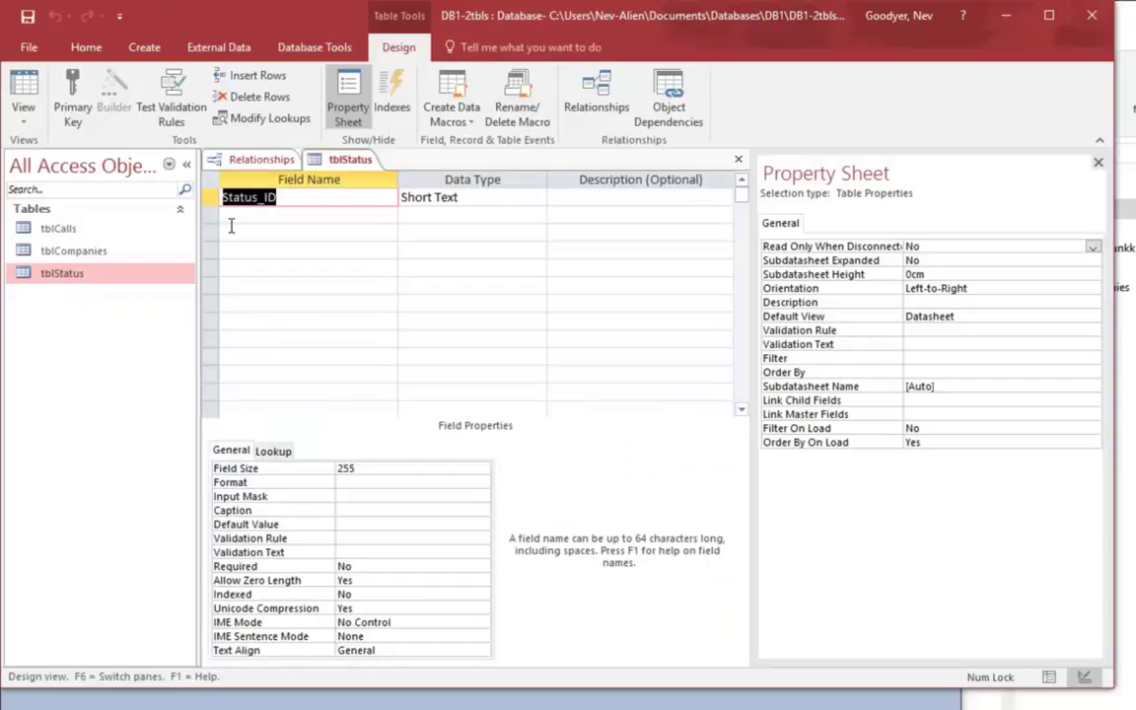
{"action": "left_click", "coordinate": [213, 198]}
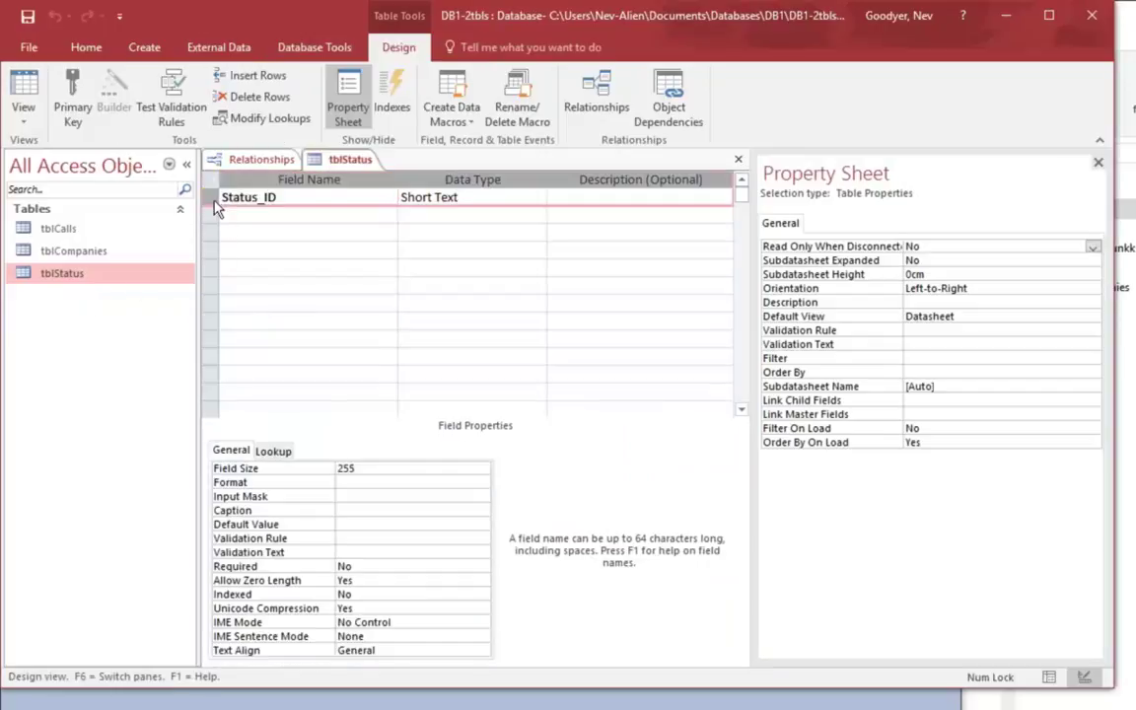
{"action": "left_click", "coordinate": [70, 81]}
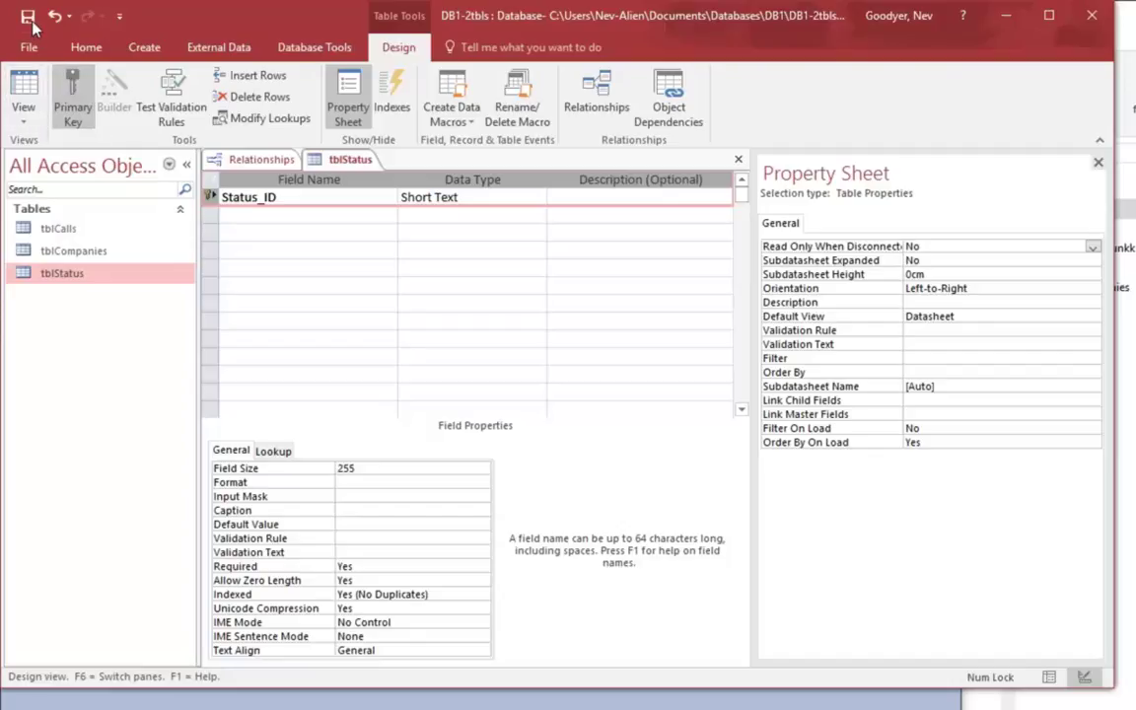
{"action": "left_click", "coordinate": [23, 86]}
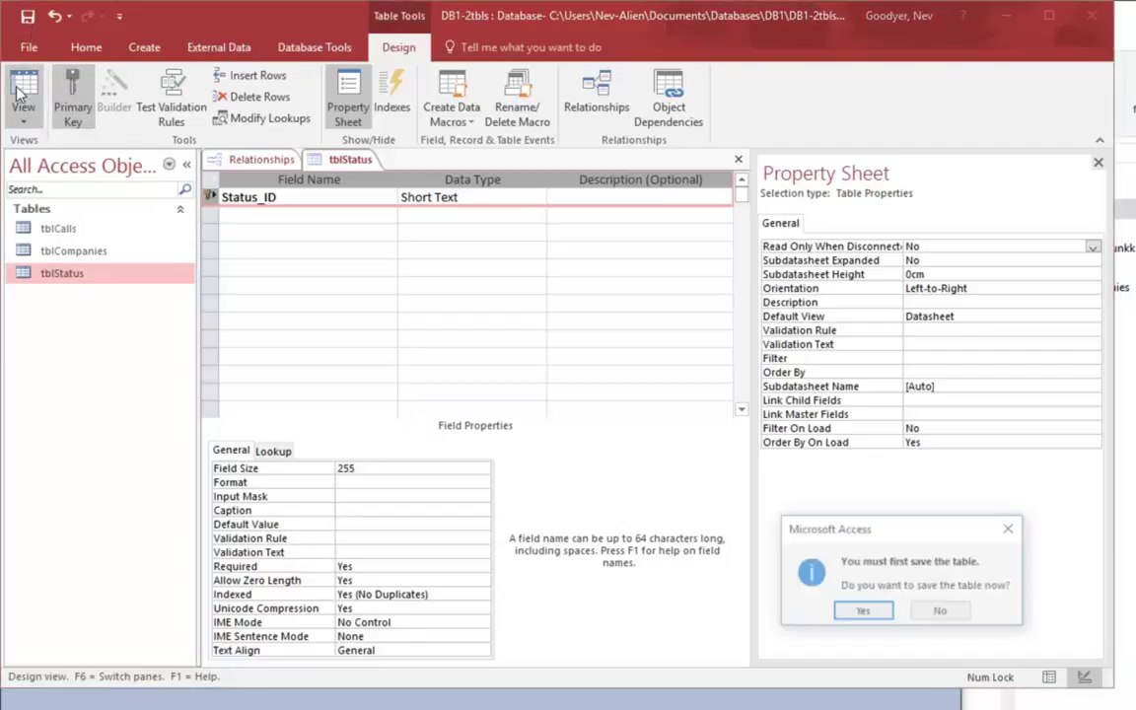
{"action": "left_click", "coordinate": [856, 612]}
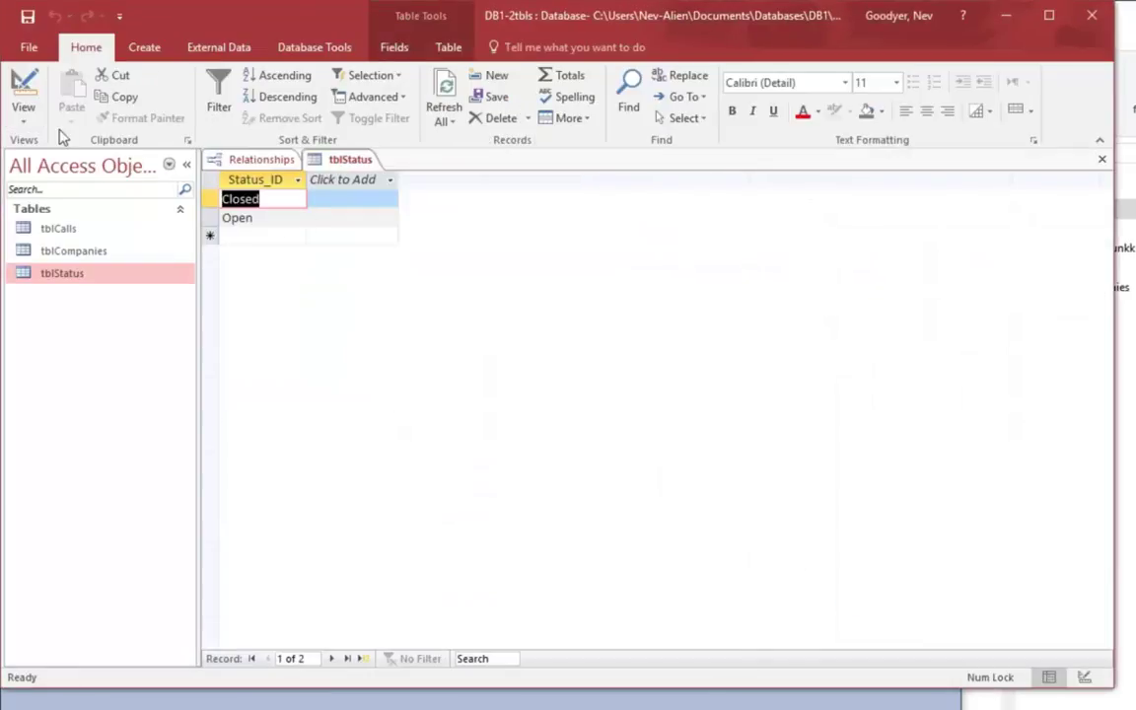
{"action": "left_click", "coordinate": [23, 86]}
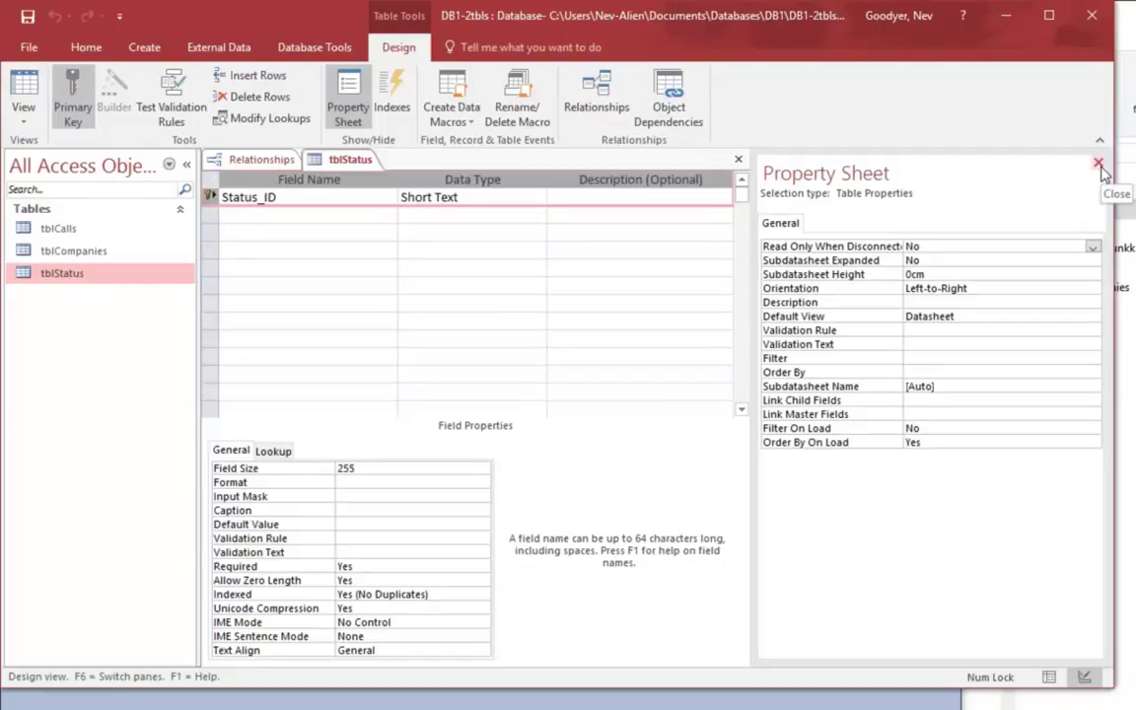
{"action": "left_click", "coordinate": [738, 160]}
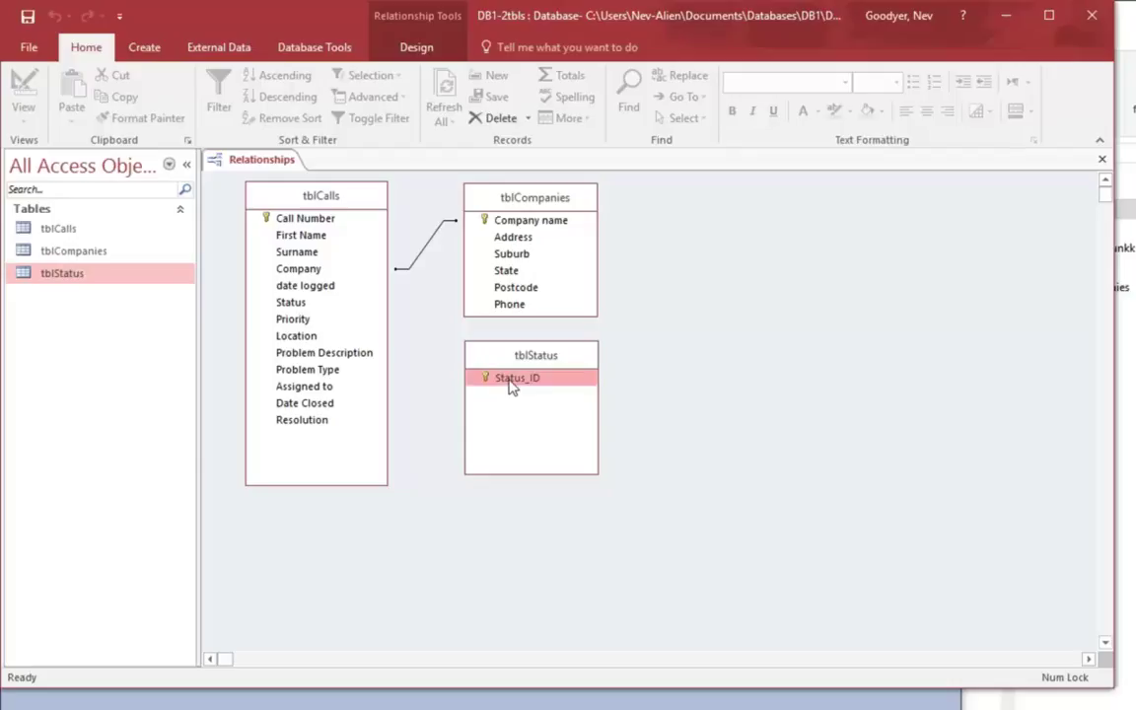
Step: Relate Status_ID in tblStatus to Status in tblCalls with Enforce Referential Integrity enabled
{"action": "left_click_drag", "start_coordinate": [511, 387], "coordinate": [322, 307]}
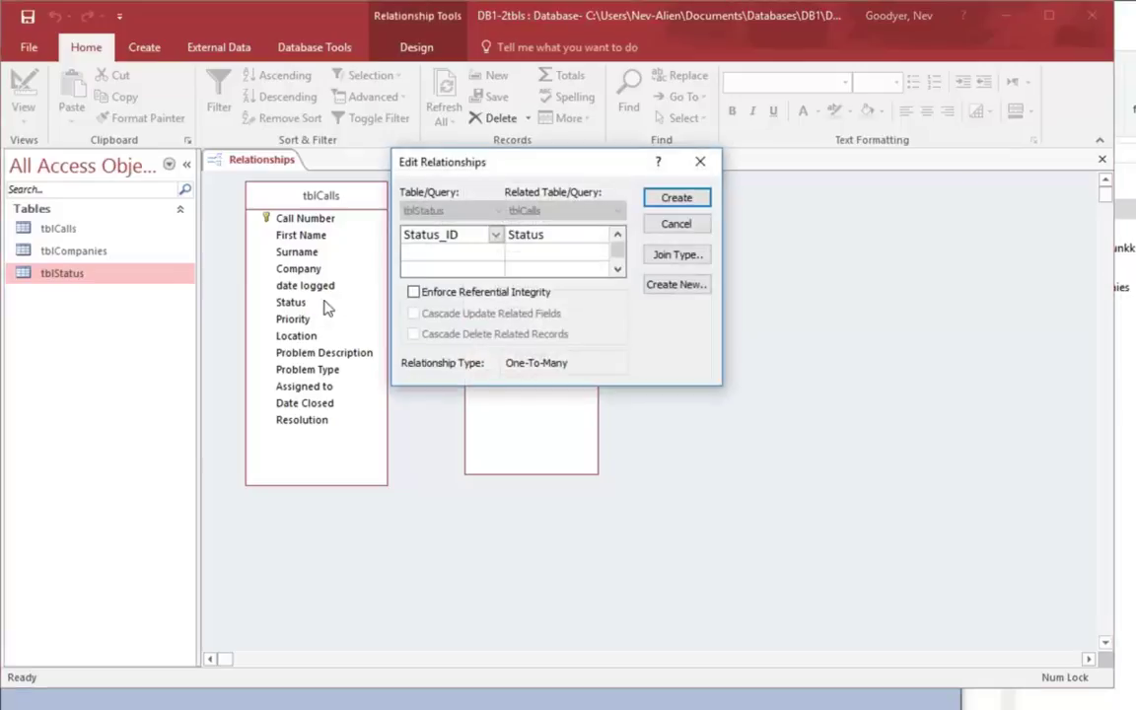
{"action": "left_click", "coordinate": [413, 293]}
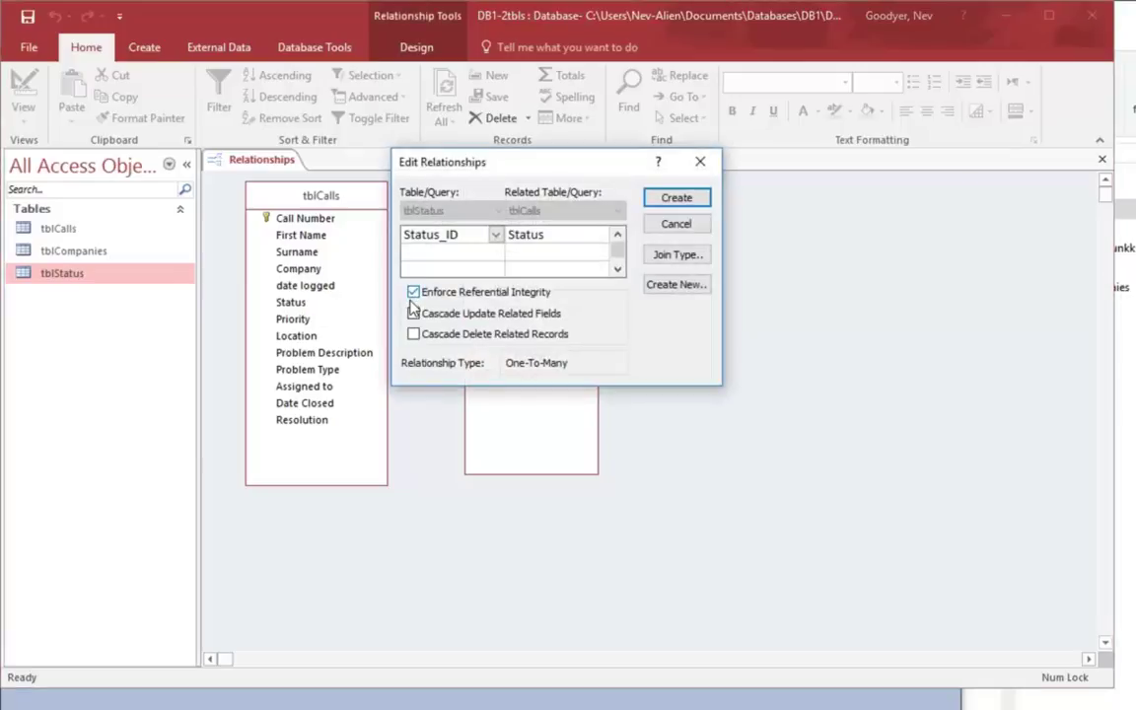
{"action": "left_click", "coordinate": [698, 200]}
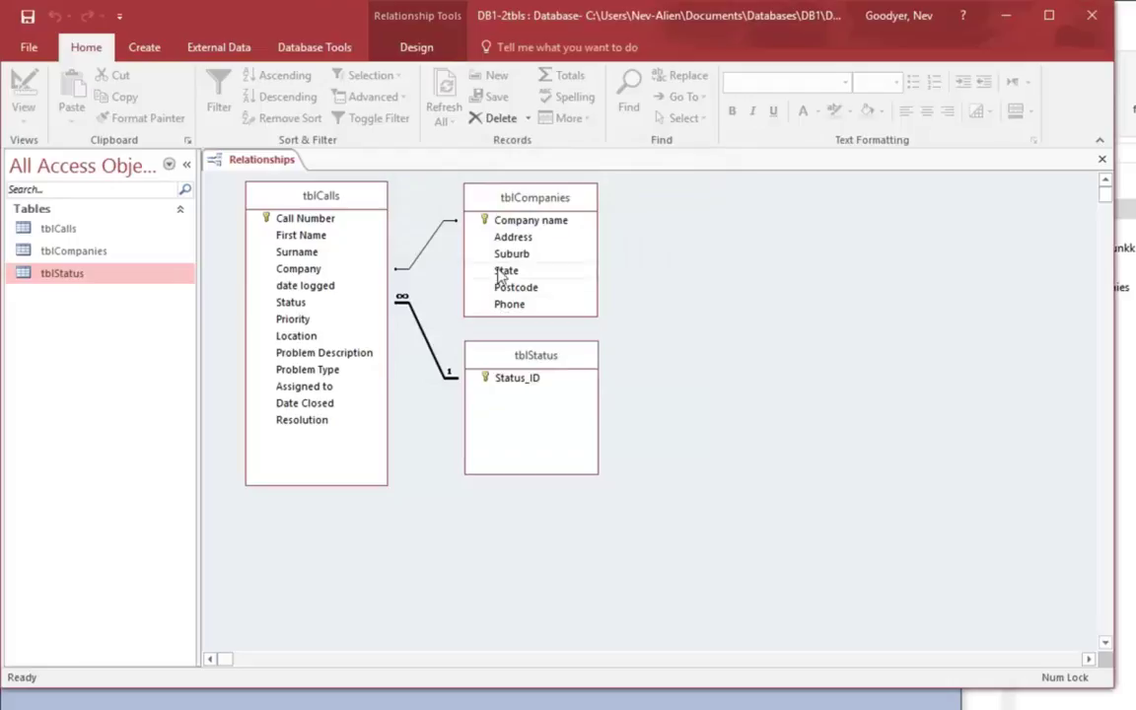
Step: Open tblCalls, correct the Status of call 28 to "Open" with a capital O, and save the record
{"action": "double_click", "coordinate": [74, 233]}
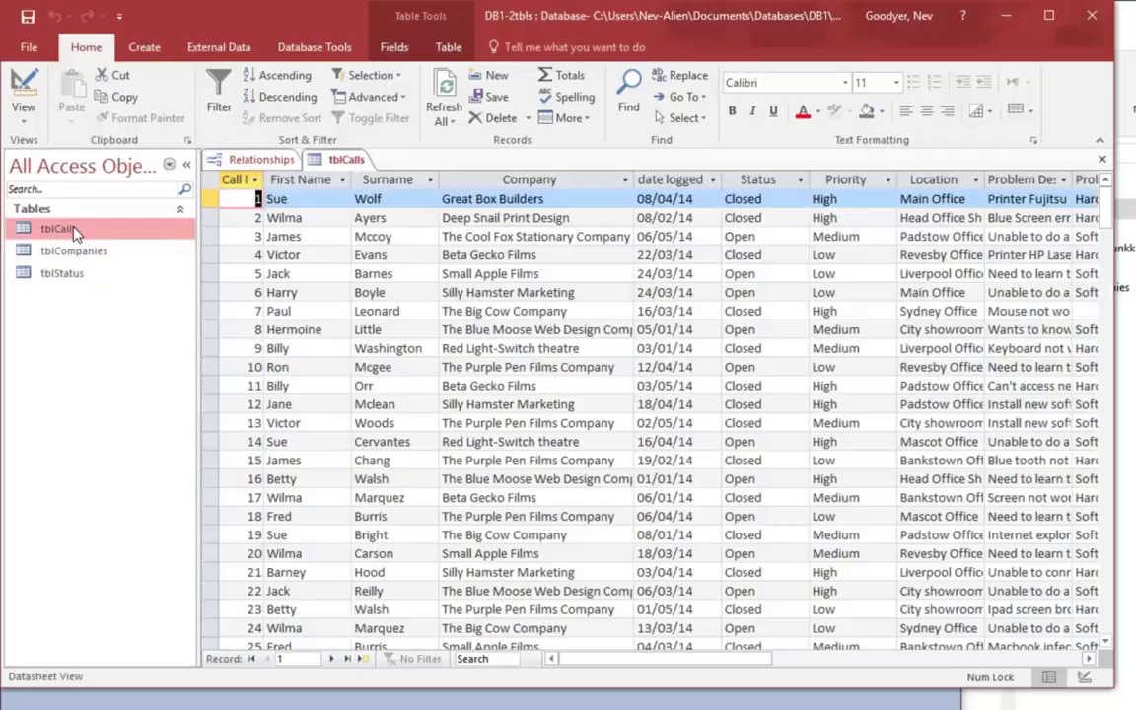
{"action": "scroll", "coordinate": [687, 426], "scroll_direction": "down", "scroll_amount": 5}
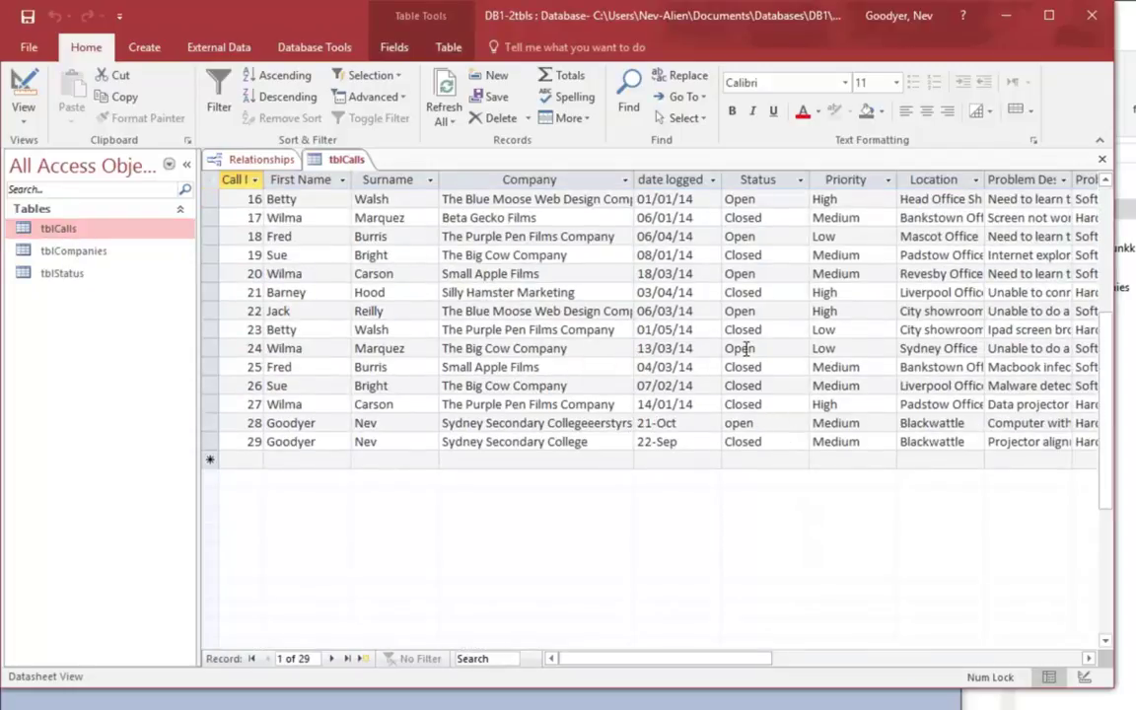
{"action": "left_click", "coordinate": [735, 425]}
{"action": "key", "text": "BackSpace"}
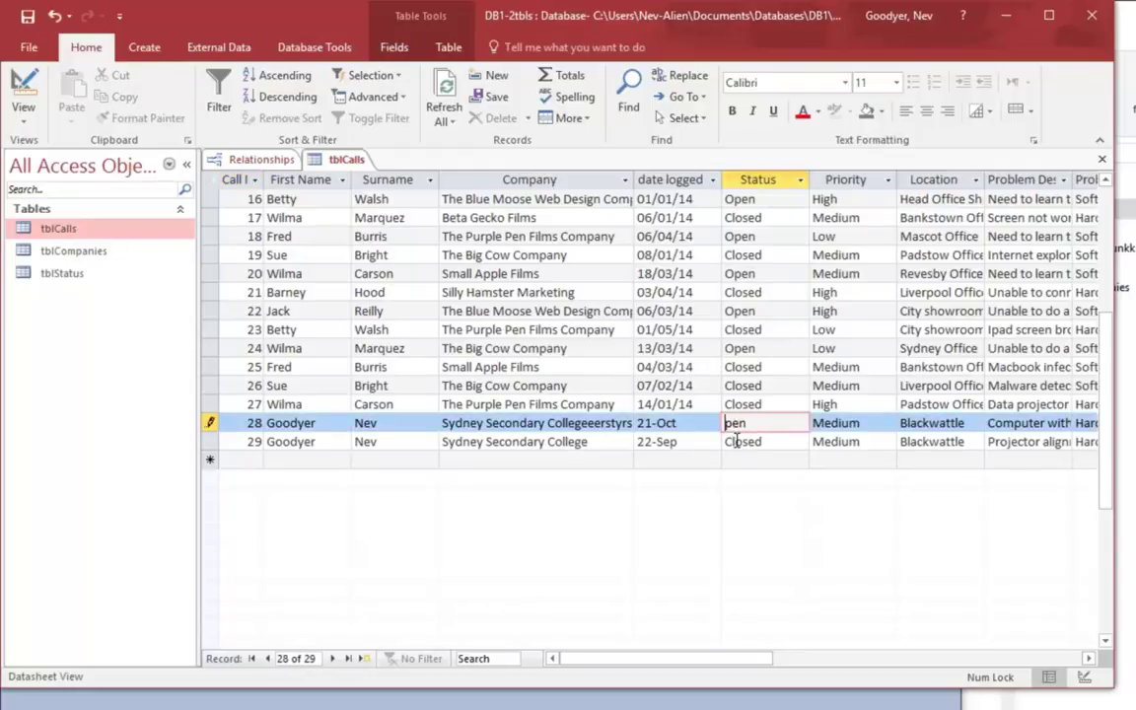
{"action": "type", "text": "O"}
{"action": "key", "text": "Tab"}
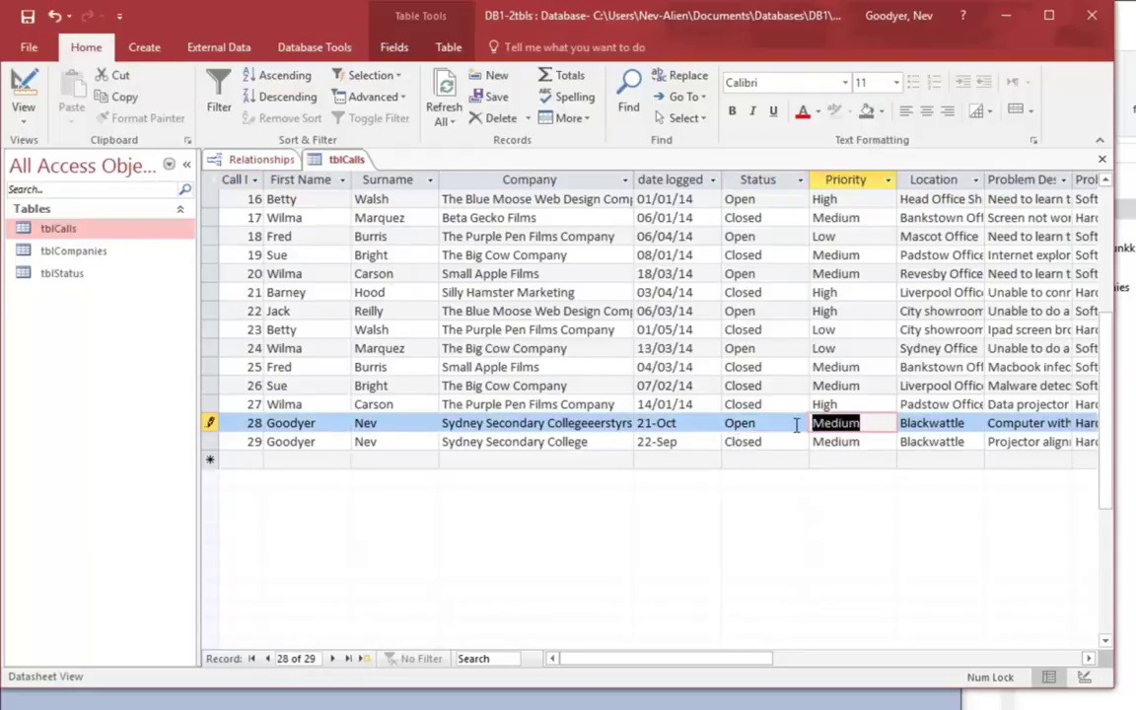
{"action": "left_click", "coordinate": [798, 368]}
{"action": "left_click", "coordinate": [799, 423]}
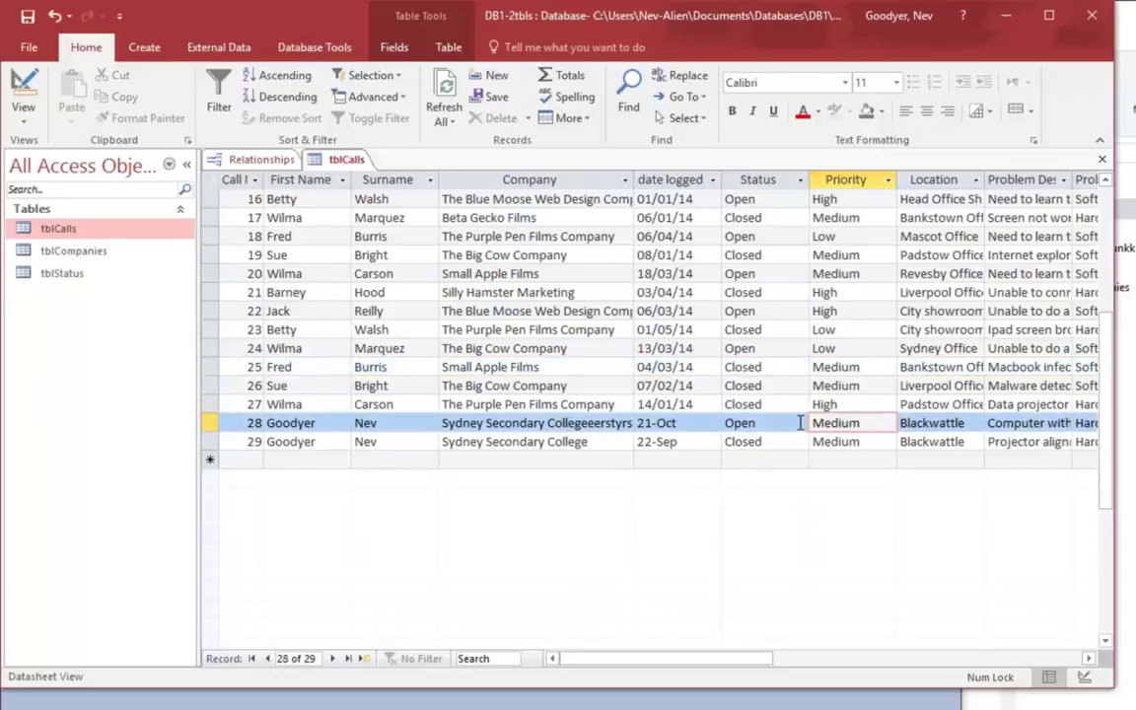
Step: Try to change the Status of call 28 to "Opene" and restore it to "Open"
{"action": "left_click", "coordinate": [798, 422]}
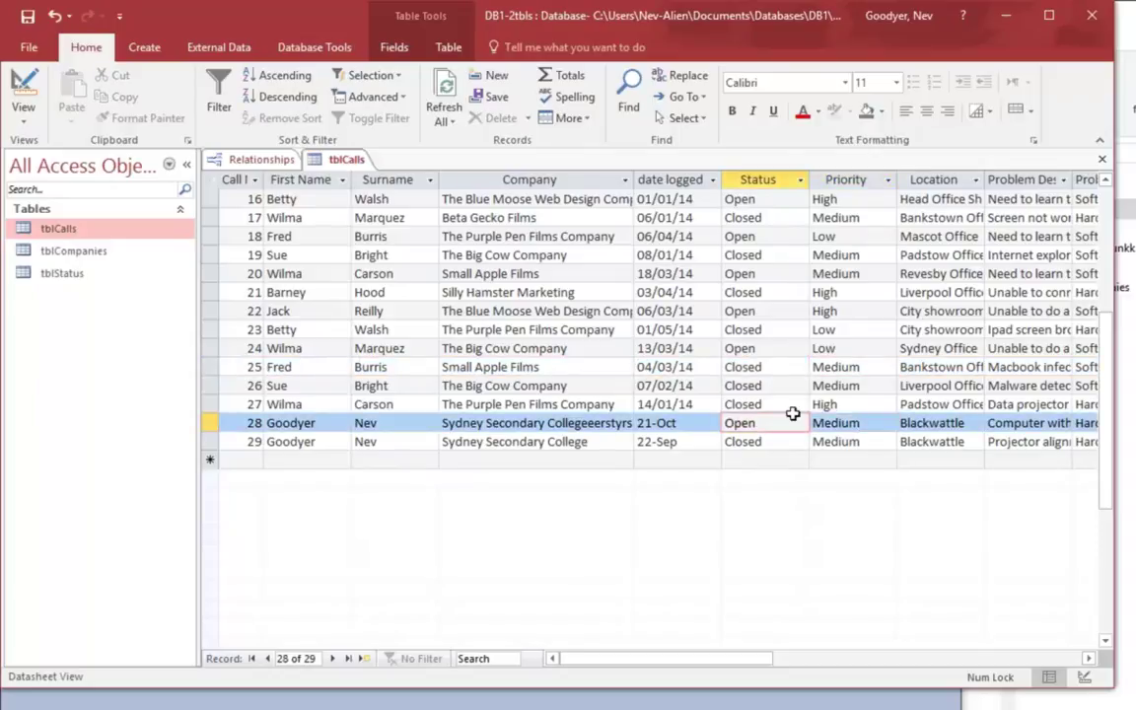
{"action": "type", "text": "e"}
{"action": "left_click", "coordinate": [811, 406]}
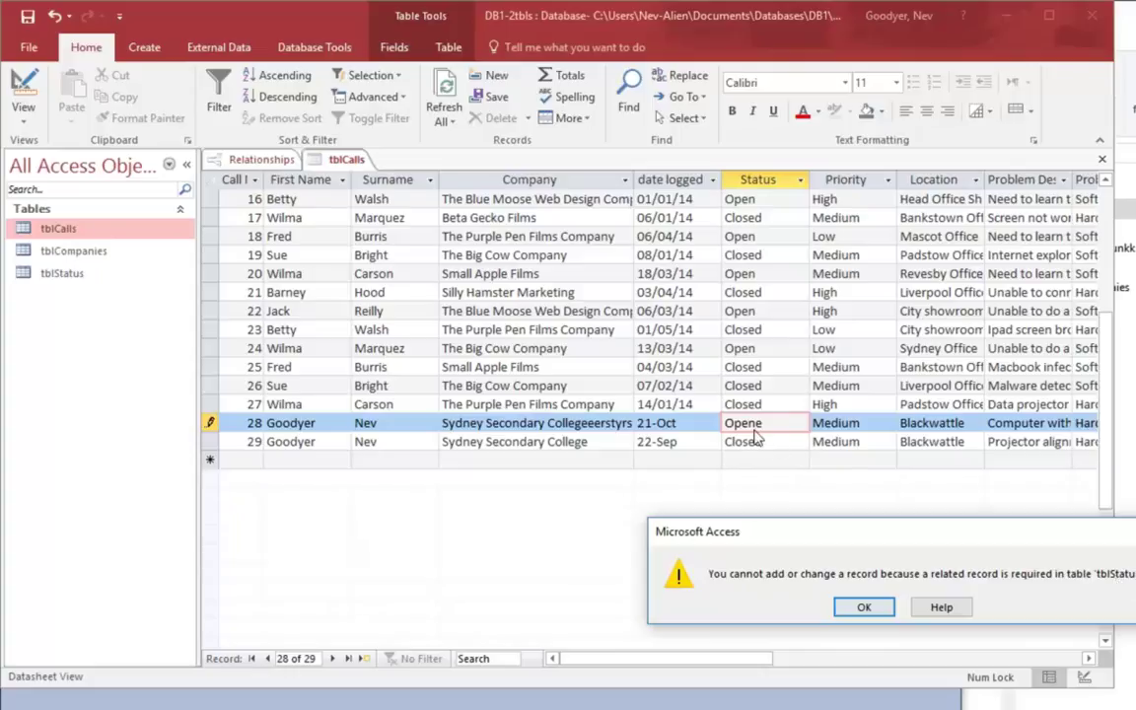
{"action": "left_click", "coordinate": [863, 608]}
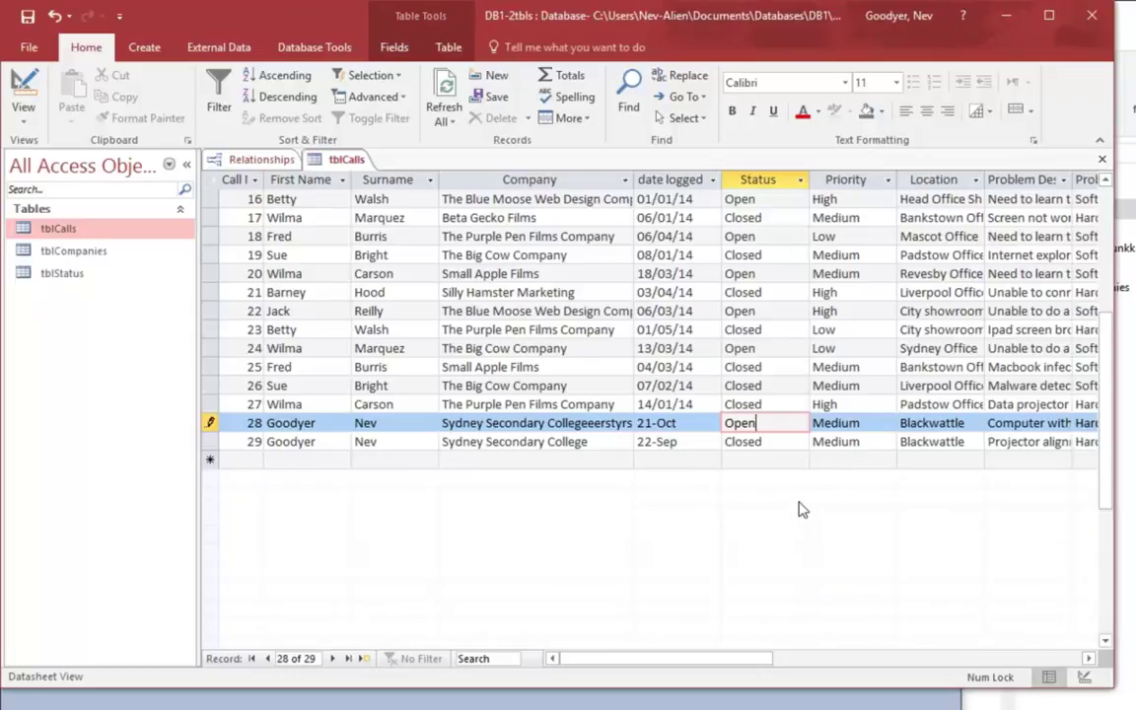
{"action": "key", "text": "Tab"}
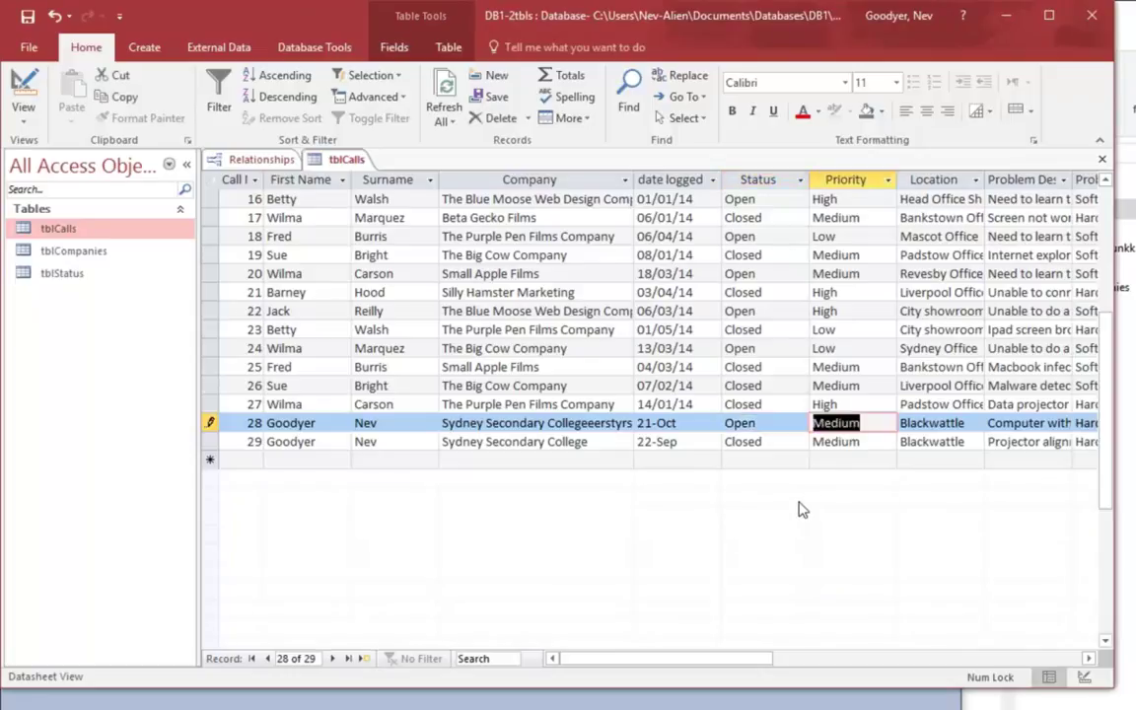
{"action": "left_click", "coordinate": [781, 441]}
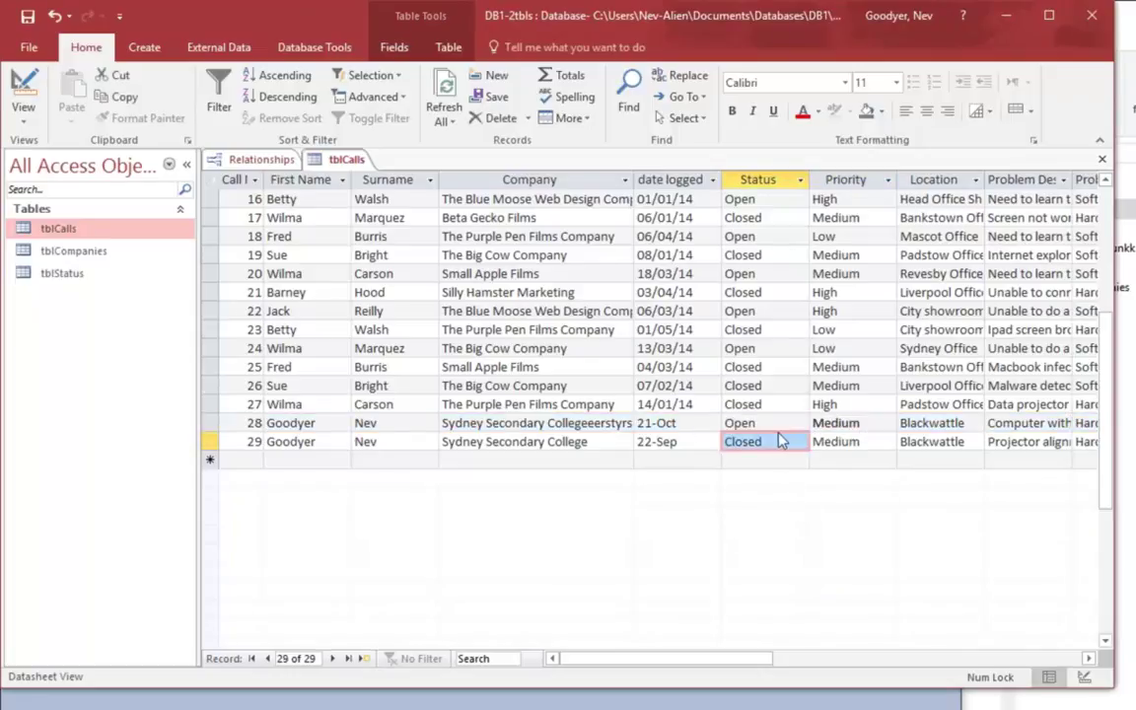
{"action": "left_click", "coordinate": [880, 254]}
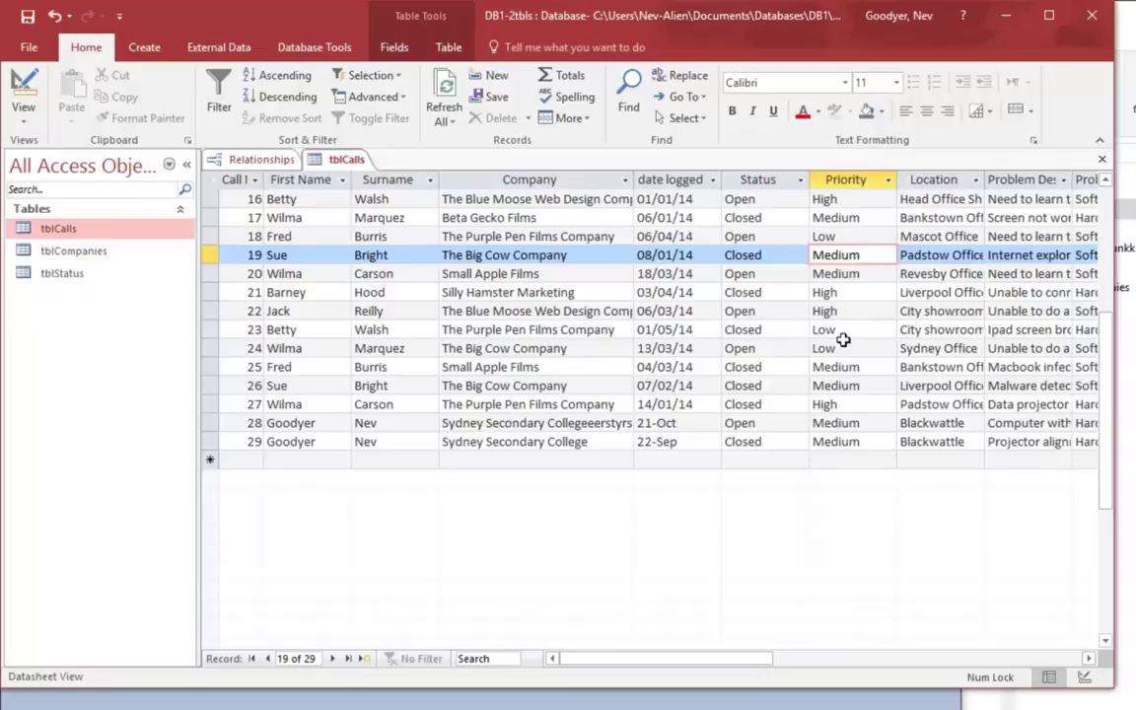
{"action": "left_click", "coordinate": [774, 427]}
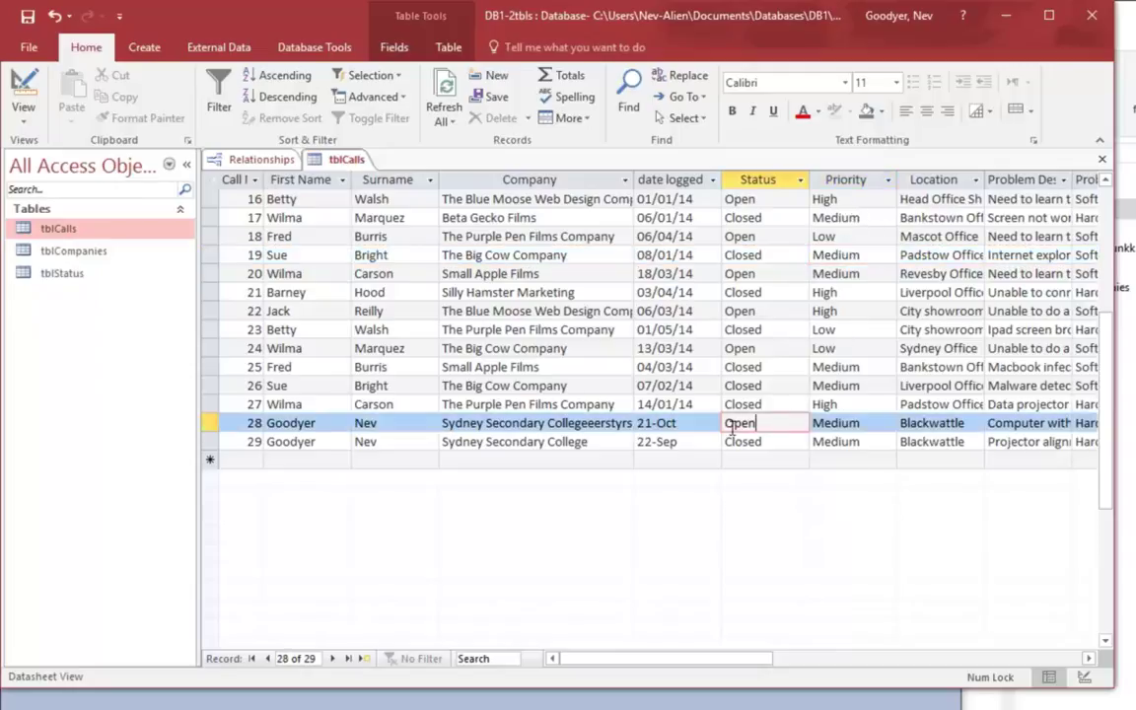
Step: Correct the Company of call 28 in tblCalls to "Sydney Secondary College" and close the table
{"action": "left_click", "coordinate": [261, 161]}
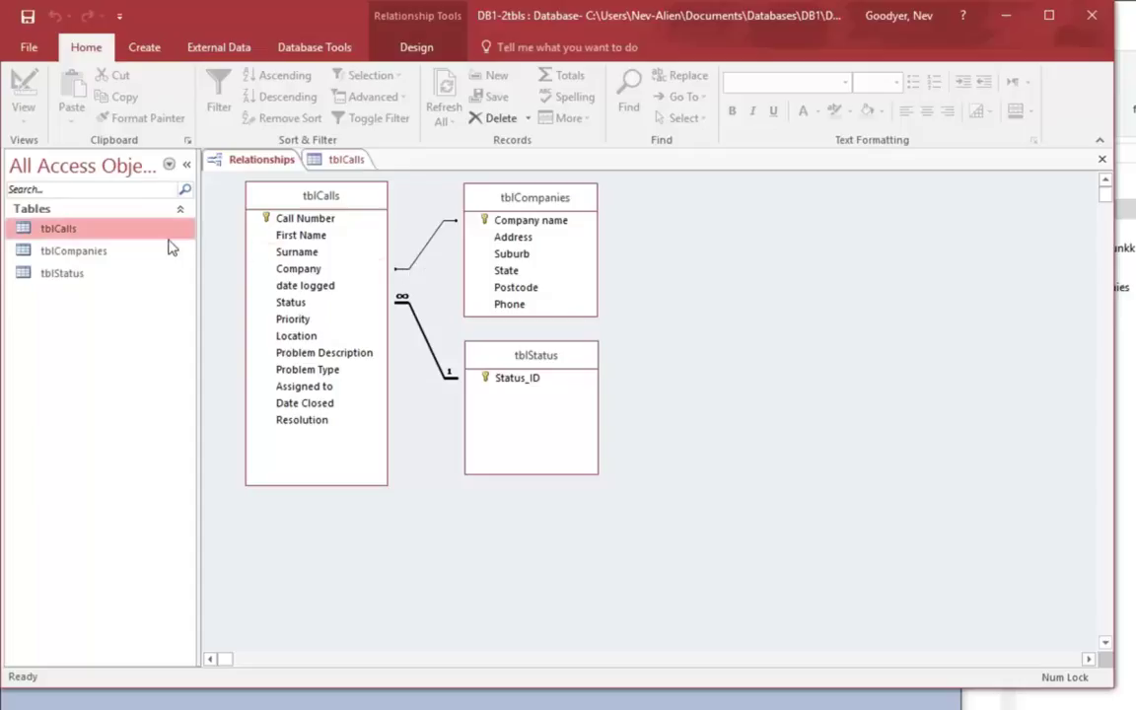
{"action": "double_click", "coordinate": [77, 231]}
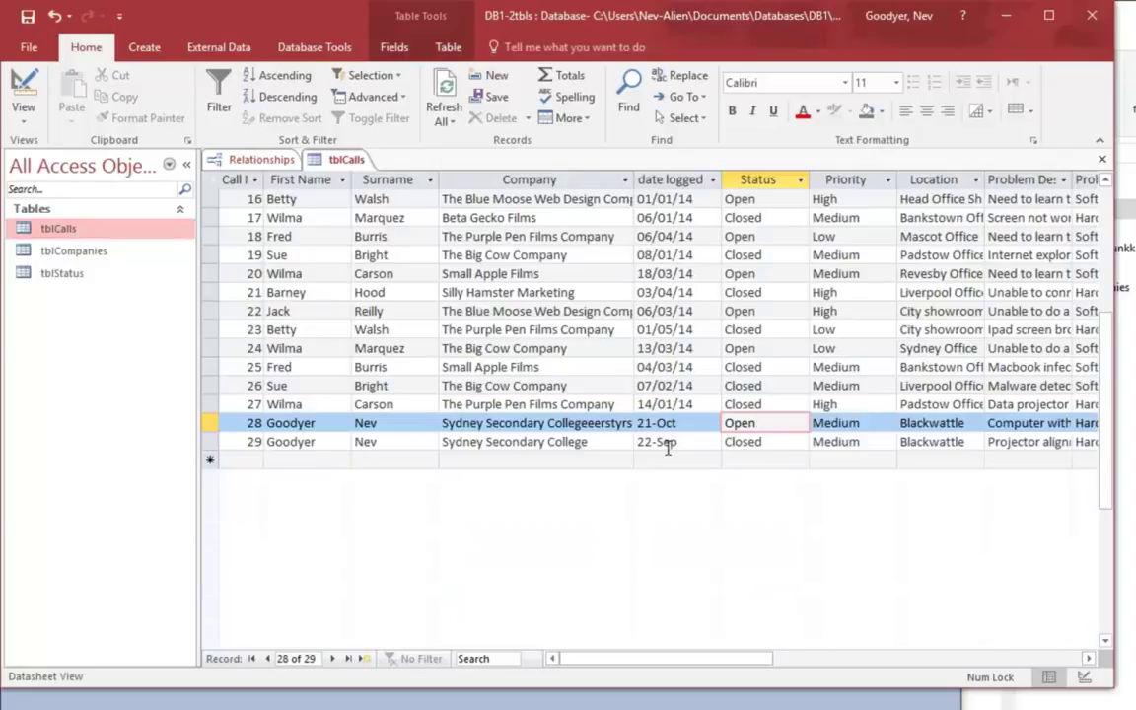
{"action": "left_click", "coordinate": [609, 422]}
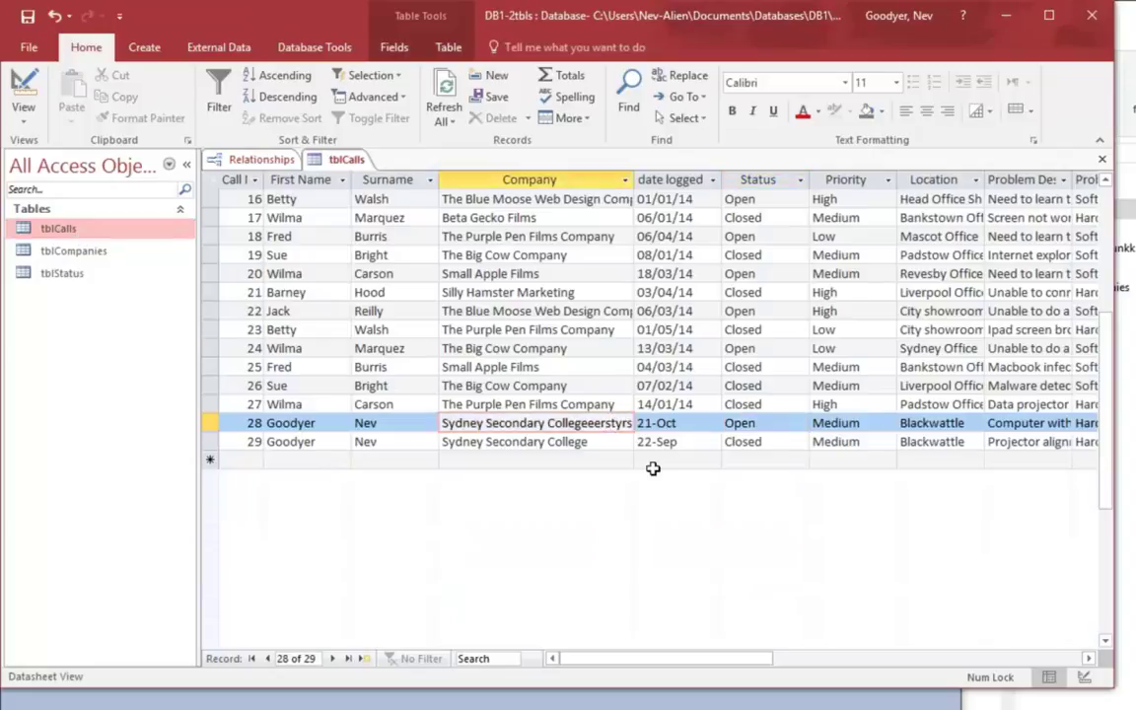
{"action": "key", "text": "BackSpace"}
{"action": "left_click", "coordinate": [1101, 159]}
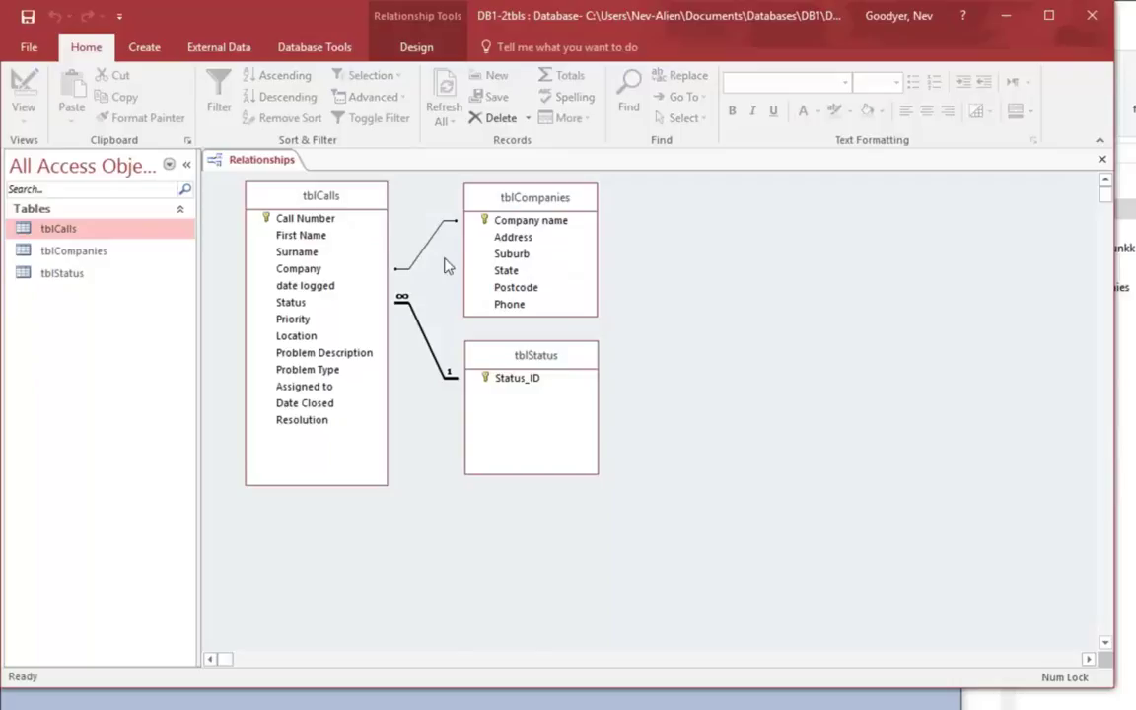
Step: Enable Enforce Referential Integrity on the existing relationship between Company name in tblCompanies and Company in tblCalls
{"action": "double_click", "coordinate": [425, 250]}
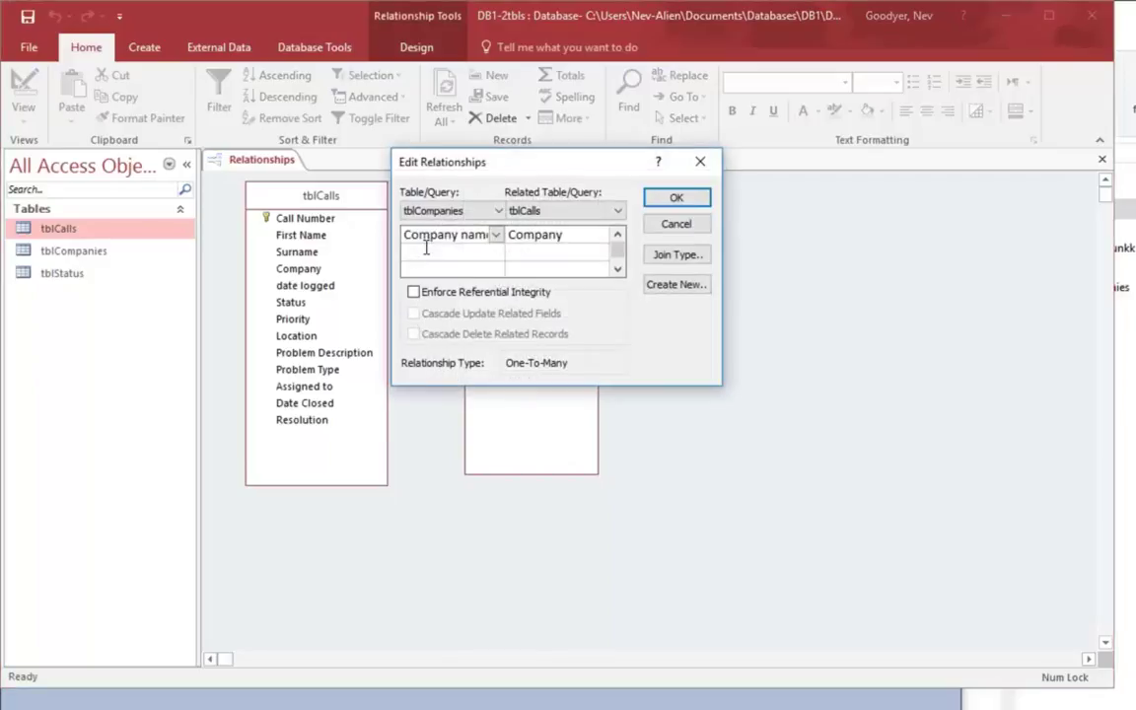
{"action": "left_click", "coordinate": [414, 294]}
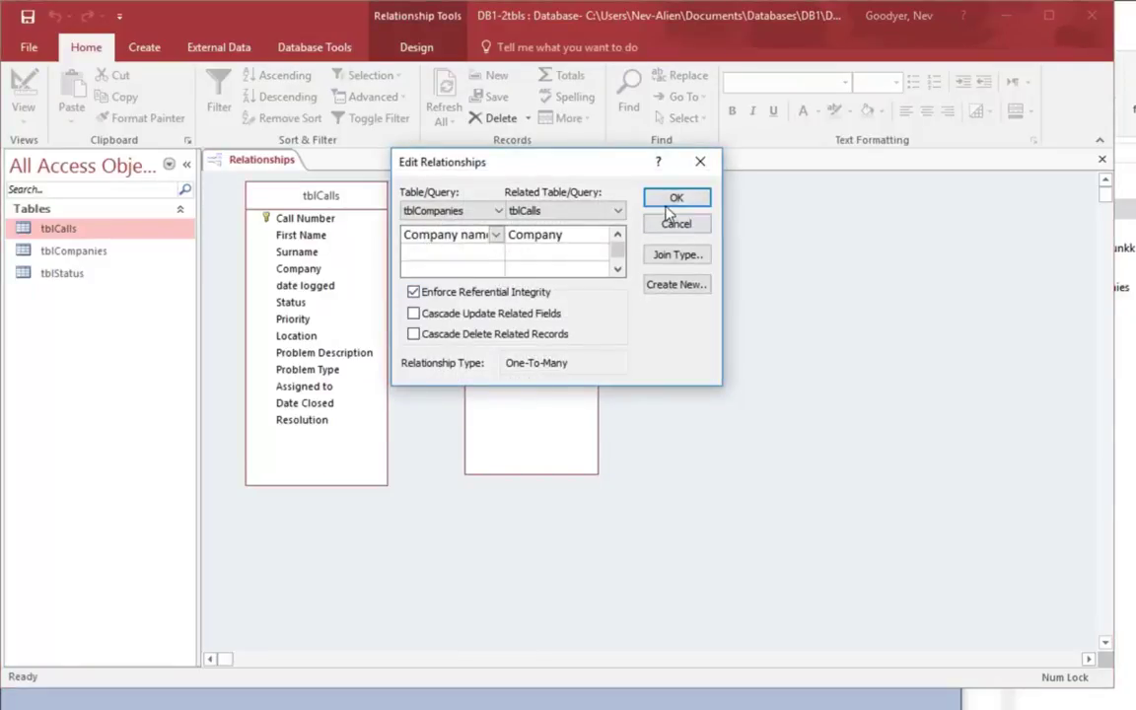
{"action": "left_click", "coordinate": [674, 202]}
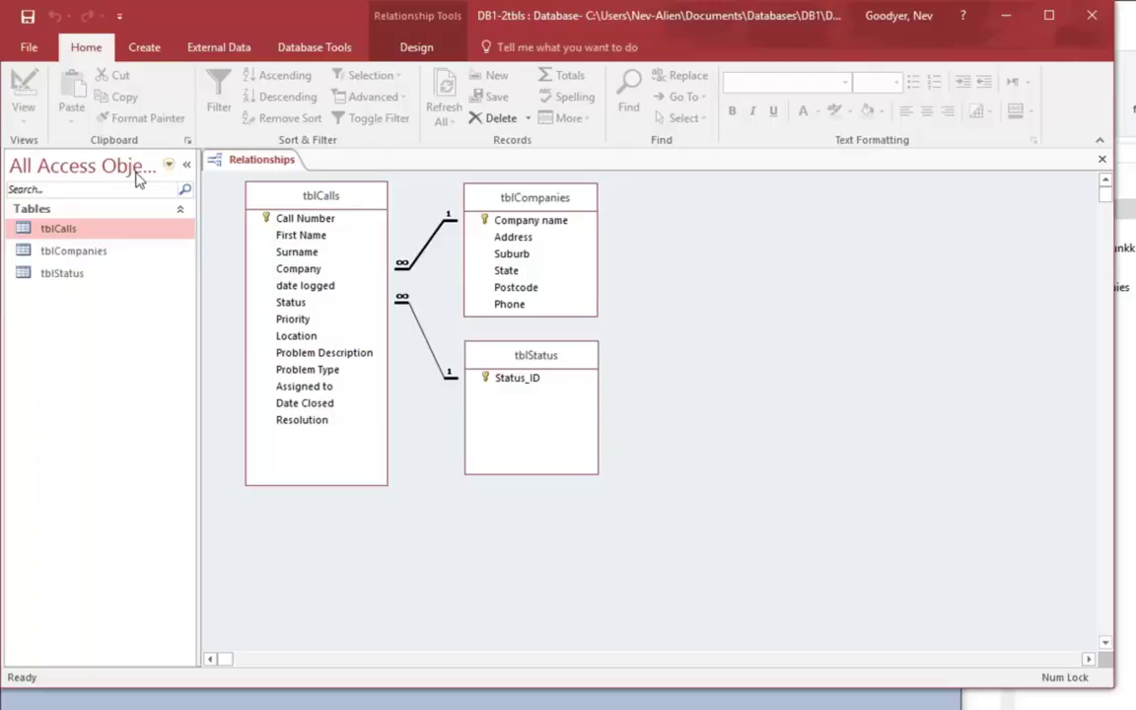
Step: Try to change the Company of call 28 in tblCalls to "Sydney Secondary Collegeeee" and restore it to "Sydney Secondary College"
{"action": "double_click", "coordinate": [103, 227]}
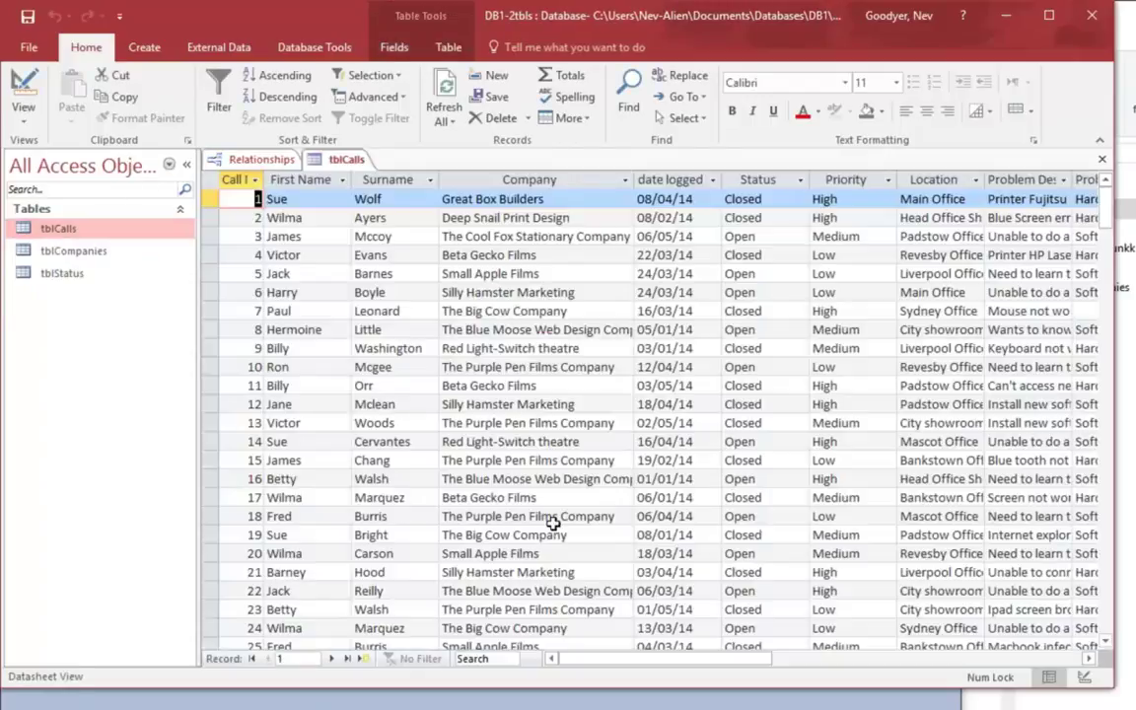
{"action": "scroll", "coordinate": [596, 628], "scroll_direction": "down", "scroll_amount": 4}
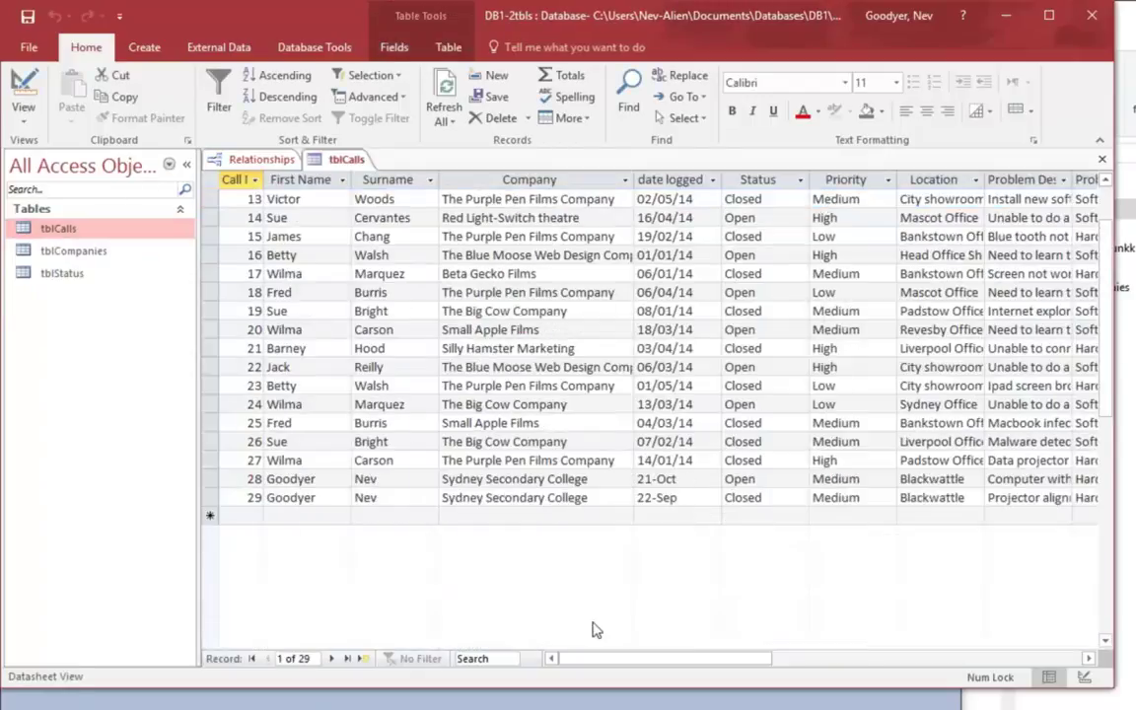
{"action": "left_click", "coordinate": [602, 480]}
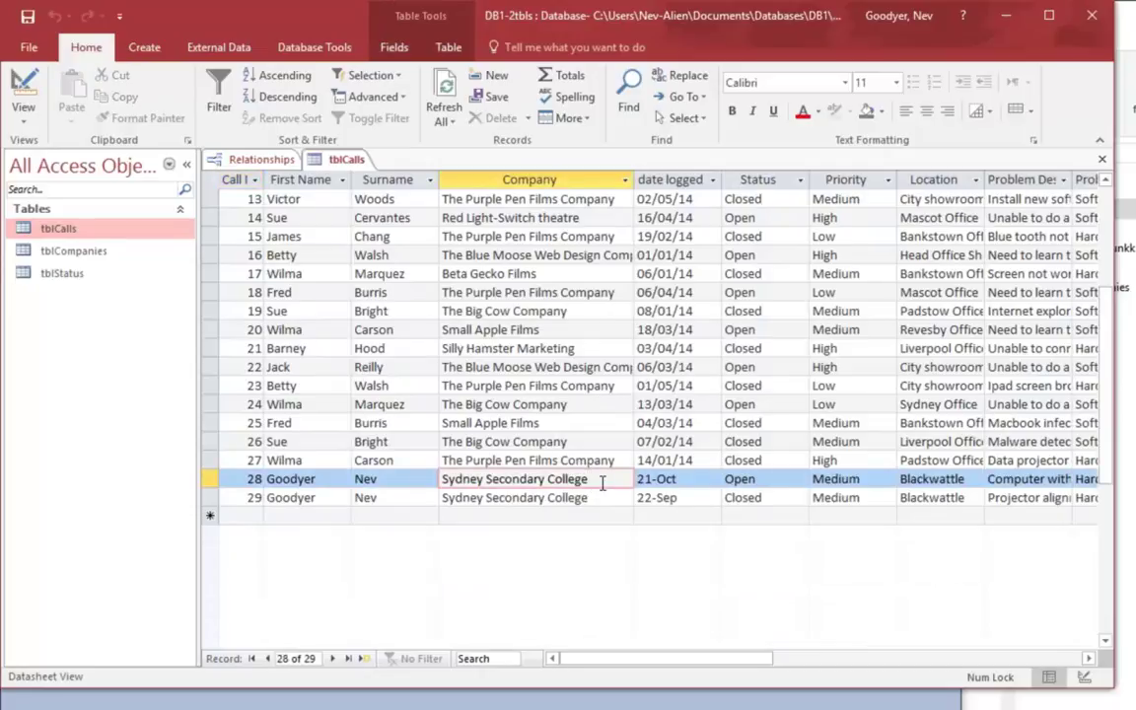
{"action": "type", "text": "eee"}
{"action": "key", "text": "Tab"}
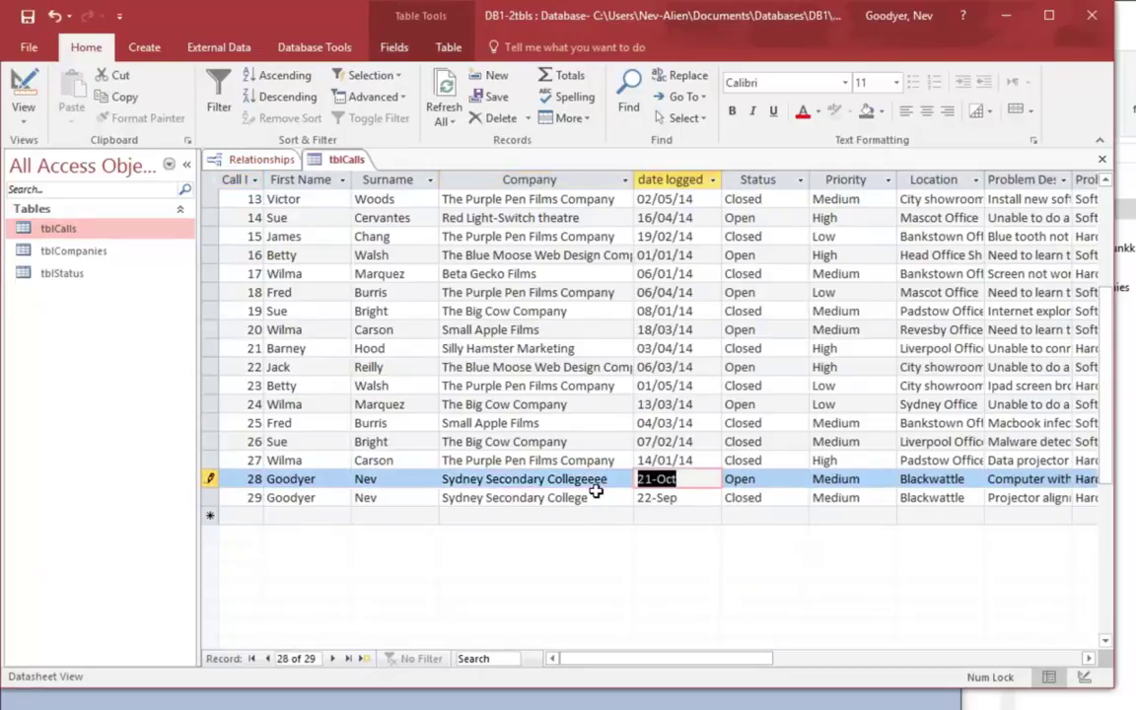
{"action": "left_click", "coordinate": [710, 463]}
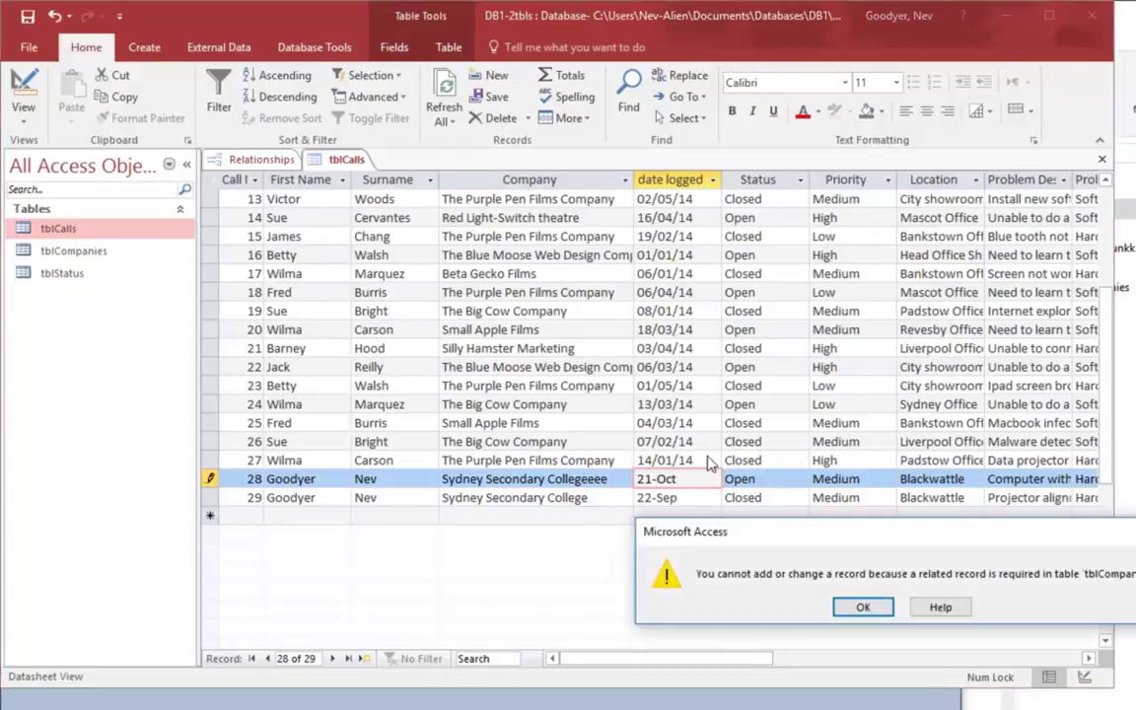
{"action": "left_click", "coordinate": [860, 608]}
{"action": "left_click", "coordinate": [609, 481]}
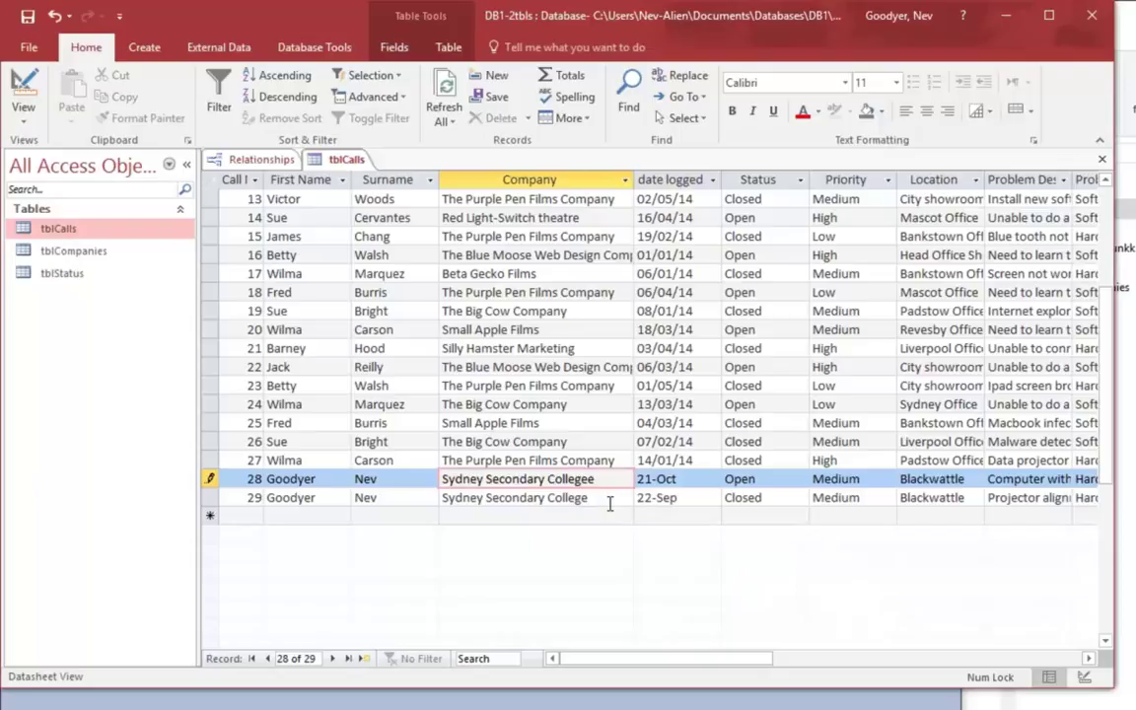
{"action": "left_click", "coordinate": [713, 460]}
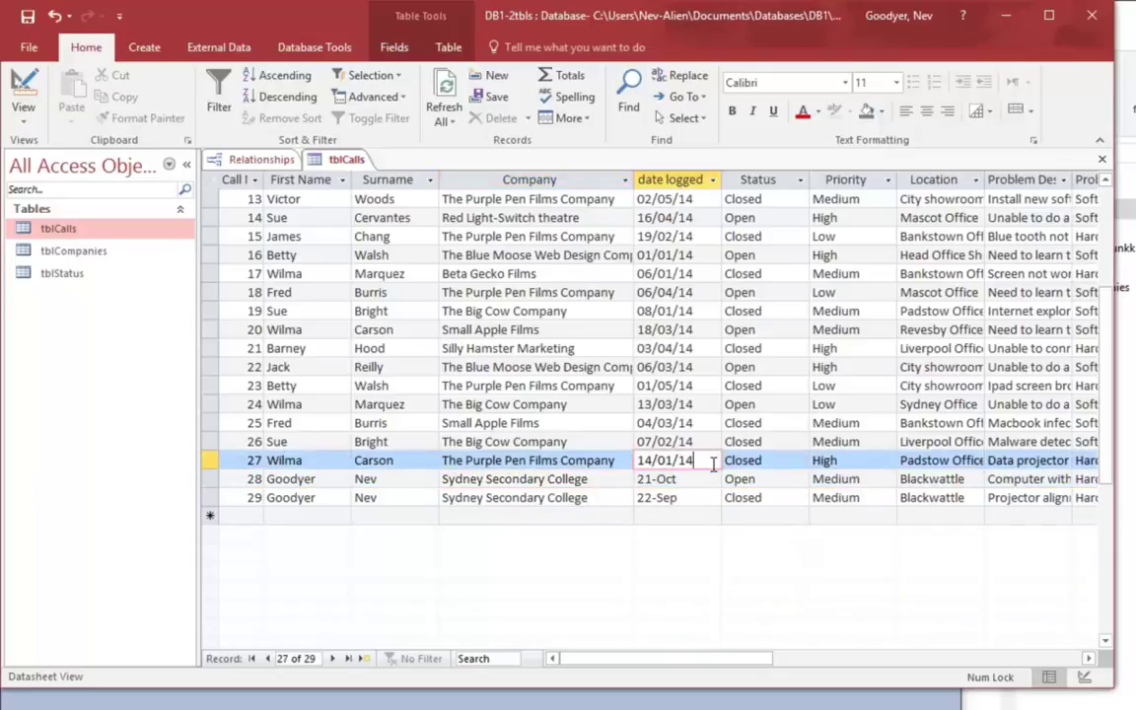
{"action": "left_click", "coordinate": [550, 426]}
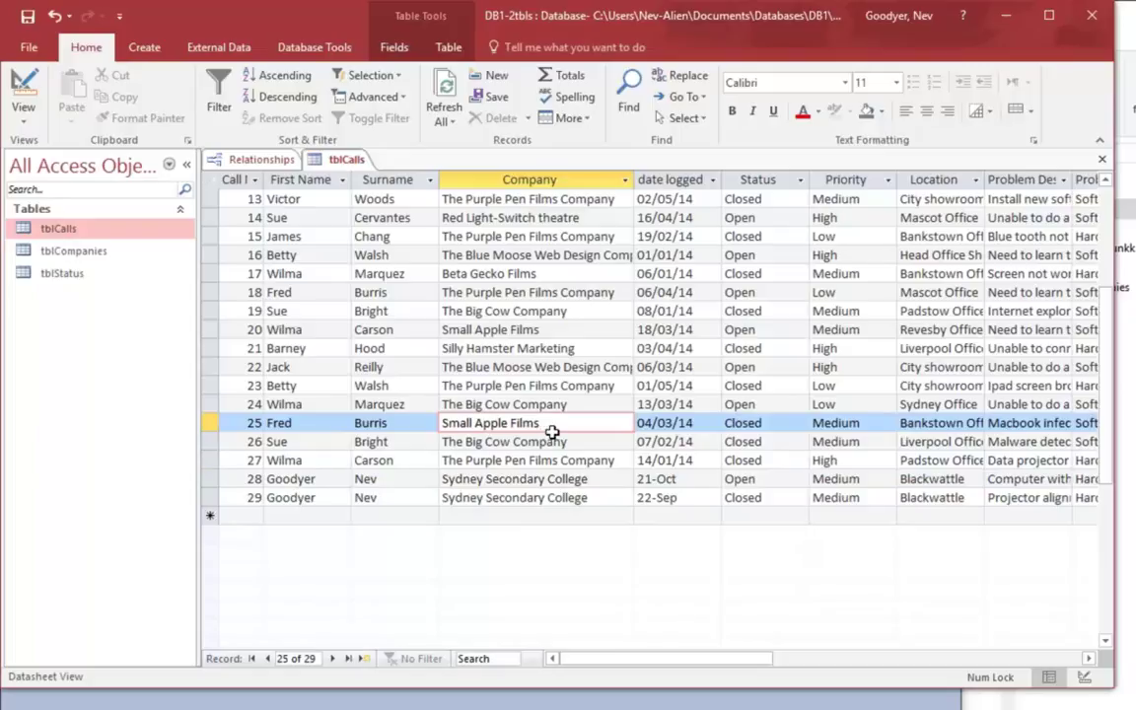